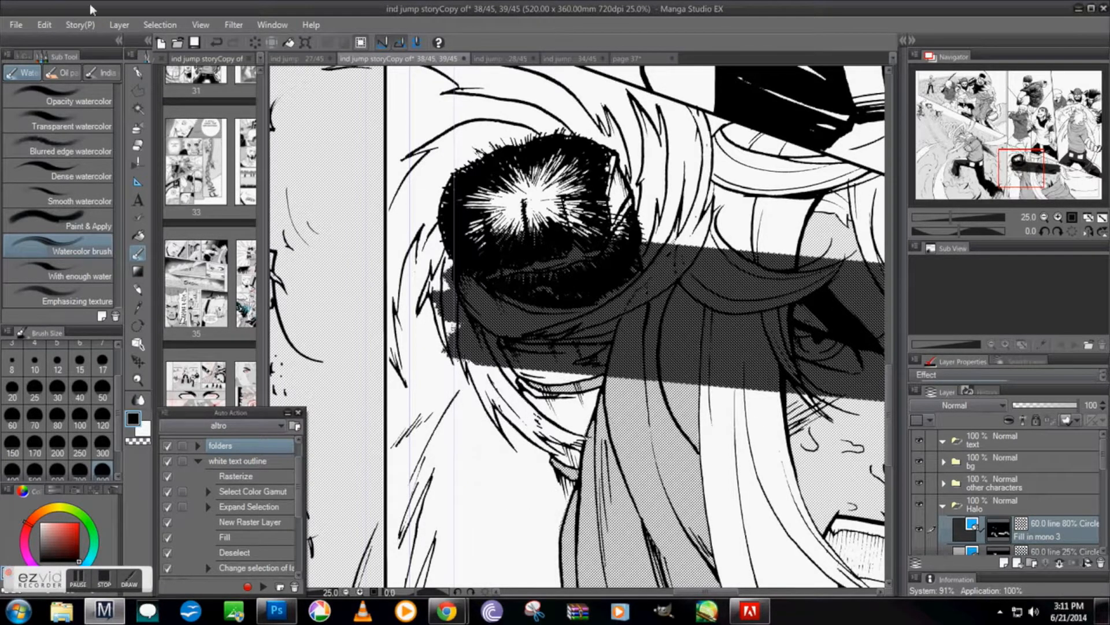
Undo the dark tone strokes painted across the fist, hair and face
{"action": "left_click", "coordinate": [47, 25]}
{"action": "left_click", "coordinate": [46, 40]}
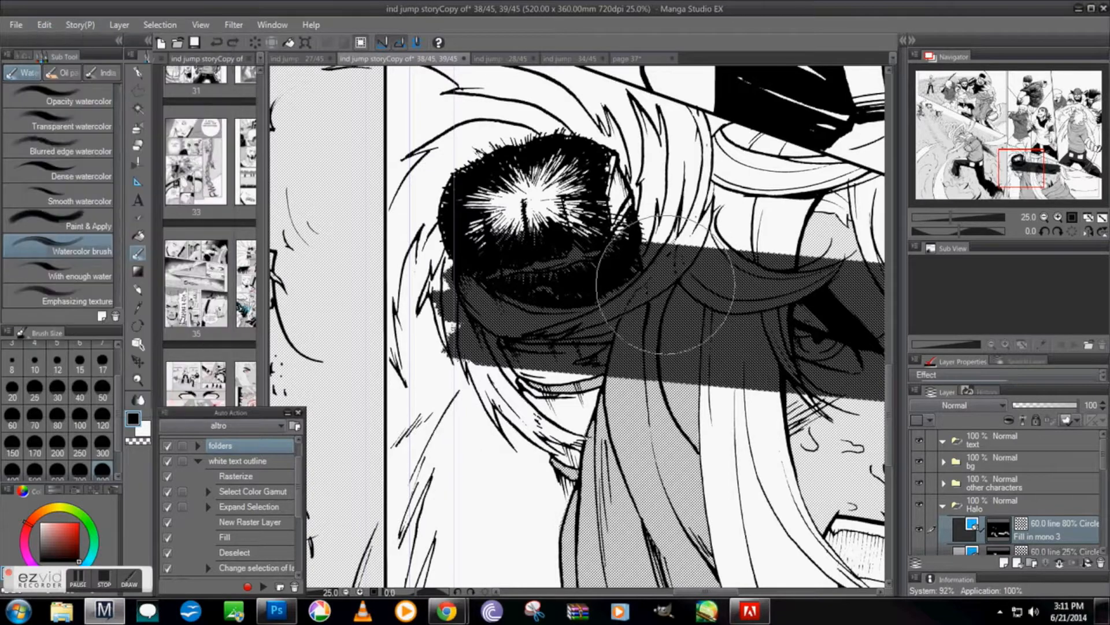
{"action": "left_click", "coordinate": [50, 27]}
{"action": "left_click", "coordinate": [83, 35]}
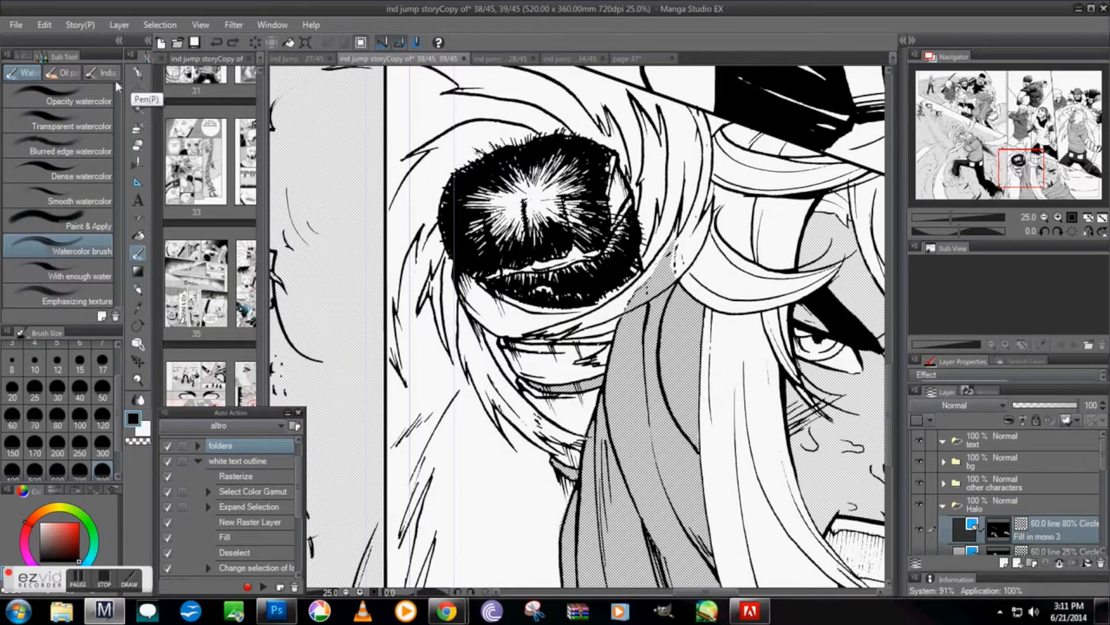
Select the sleeve area just beneath the fist with the Selection pen and apply a 60-line, 50% circle tone to it
{"action": "left_click", "coordinate": [135, 91]}
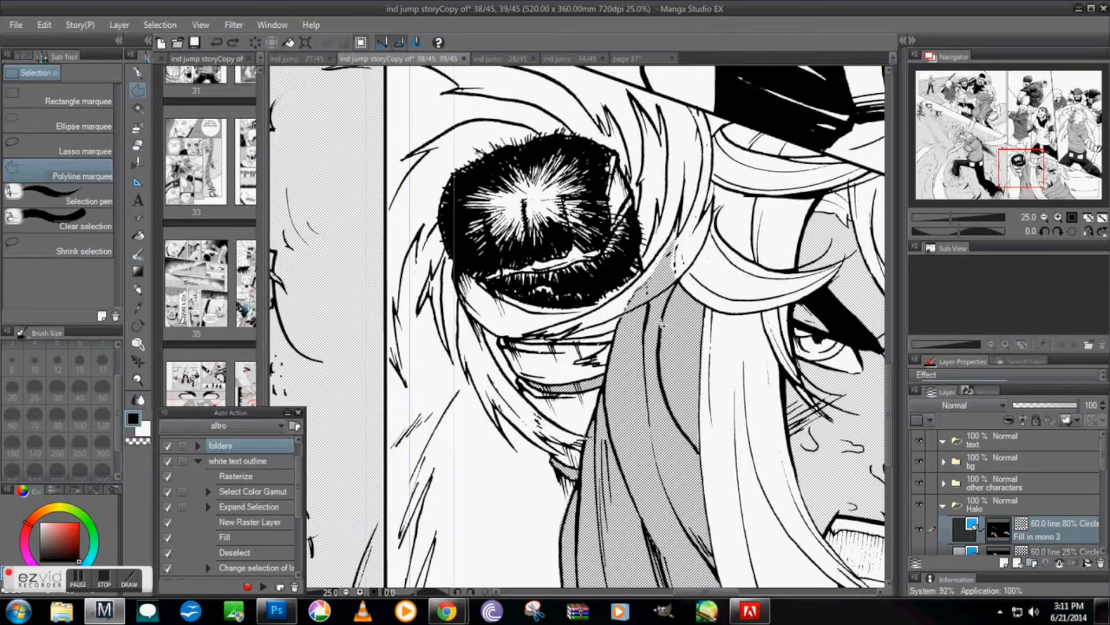
{"action": "left_click", "coordinate": [85, 197]}
{"action": "mouse_move", "coordinate": [419, 412]}
{"action": "left_mouse_down"}
{"action": "mouse_move", "coordinate": [404, 376]}
{"action": "mouse_move", "coordinate": [460, 475]}
{"action": "mouse_move", "coordinate": [524, 544]}
{"action": "left_mouse_up"}
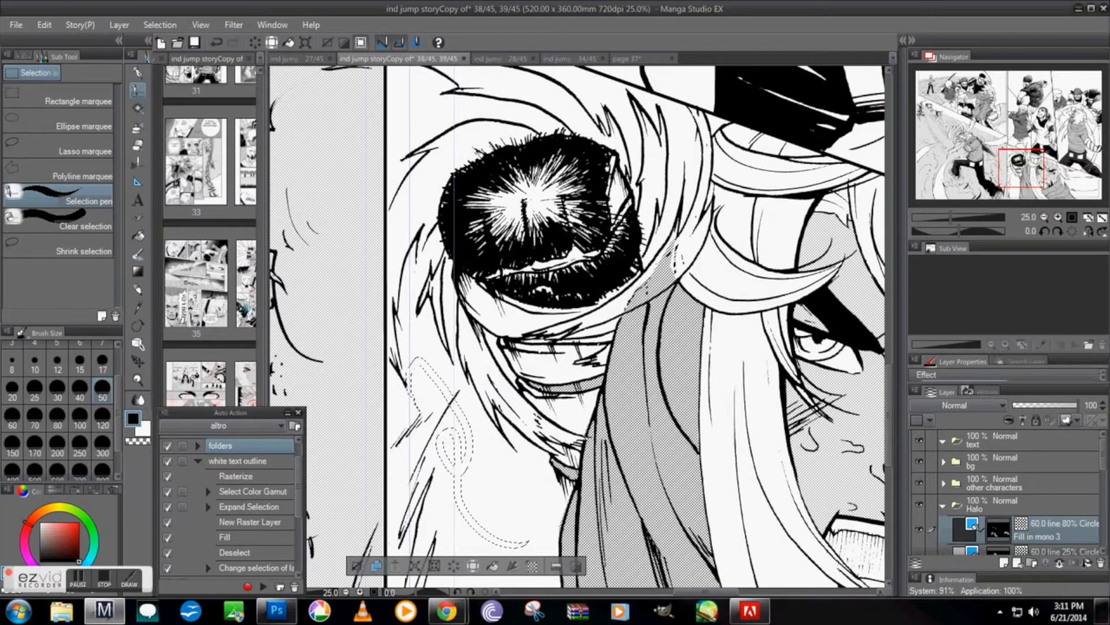
{"action": "key", "text": "ctrl+d"}
{"action": "mouse_move", "coordinate": [473, 296]}
{"action": "left_mouse_down"}
{"action": "mouse_move", "coordinate": [459, 271]}
{"action": "mouse_move", "coordinate": [475, 295]}
{"action": "mouse_move", "coordinate": [522, 313]}
{"action": "mouse_move", "coordinate": [536, 305]}
{"action": "mouse_move", "coordinate": [477, 298]}
{"action": "mouse_move", "coordinate": [509, 334]}
{"action": "mouse_move", "coordinate": [600, 310]}
{"action": "mouse_move", "coordinate": [638, 274]}
{"action": "mouse_move", "coordinate": [564, 314]}
{"action": "mouse_move", "coordinate": [584, 309]}
{"action": "mouse_move", "coordinate": [507, 313]}
{"action": "mouse_move", "coordinate": [553, 317]}
{"action": "mouse_move", "coordinate": [513, 333]}
{"action": "mouse_move", "coordinate": [489, 327]}
{"action": "mouse_move", "coordinate": [498, 310]}
{"action": "mouse_move", "coordinate": [482, 303]}
{"action": "mouse_move", "coordinate": [509, 308]}
{"action": "mouse_move", "coordinate": [474, 289]}
{"action": "mouse_move", "coordinate": [505, 311]}
{"action": "left_mouse_up"}
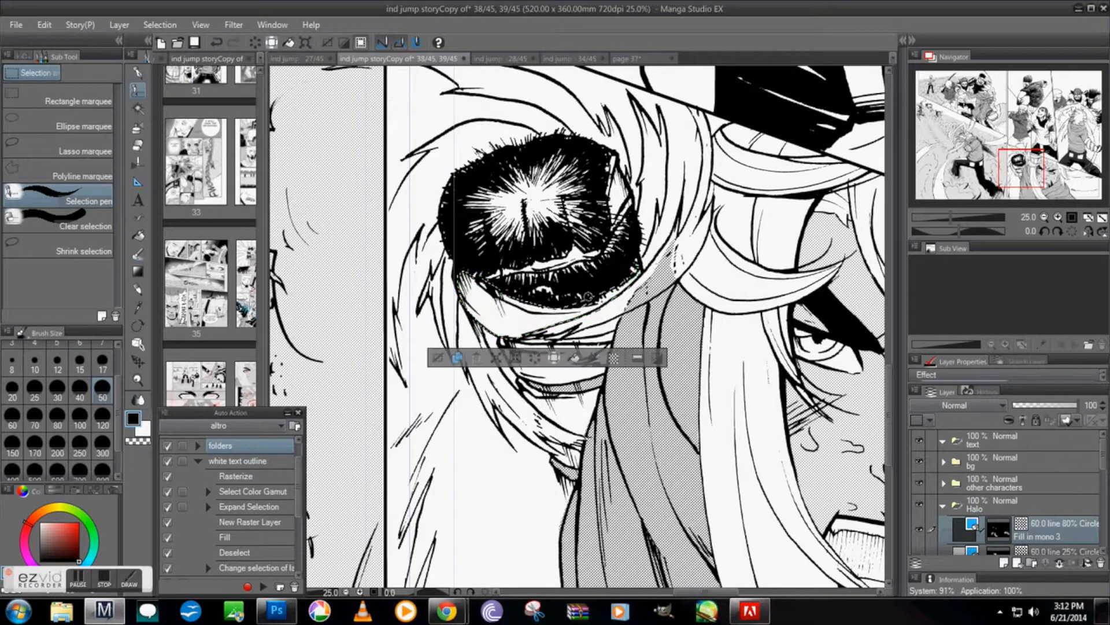
{"action": "left_click", "coordinate": [625, 361]}
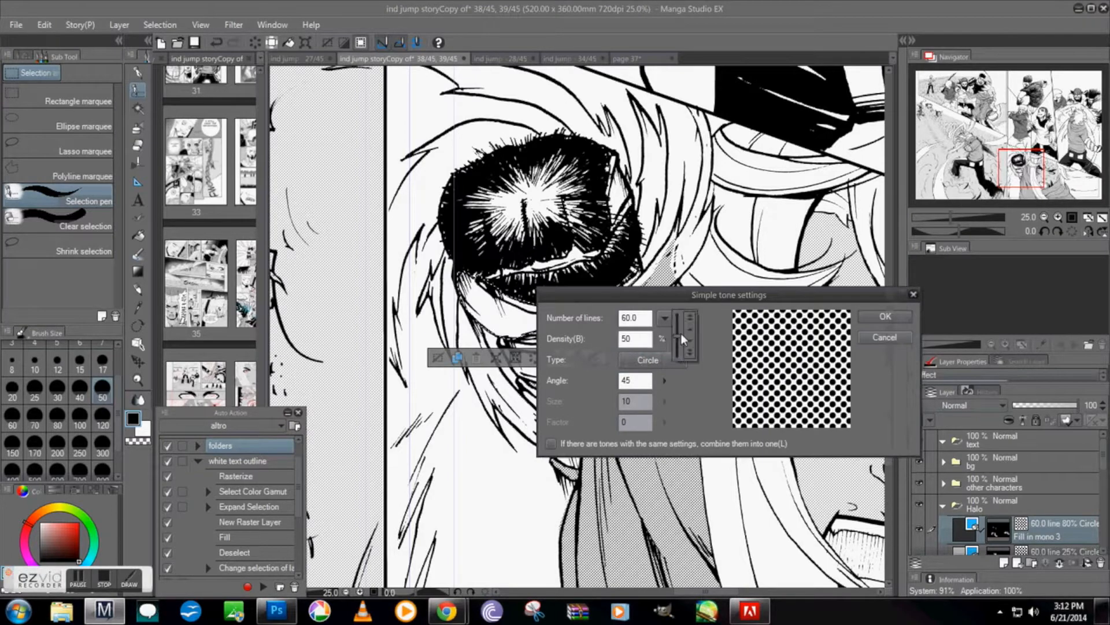
{"action": "left_click", "coordinate": [894, 318]}
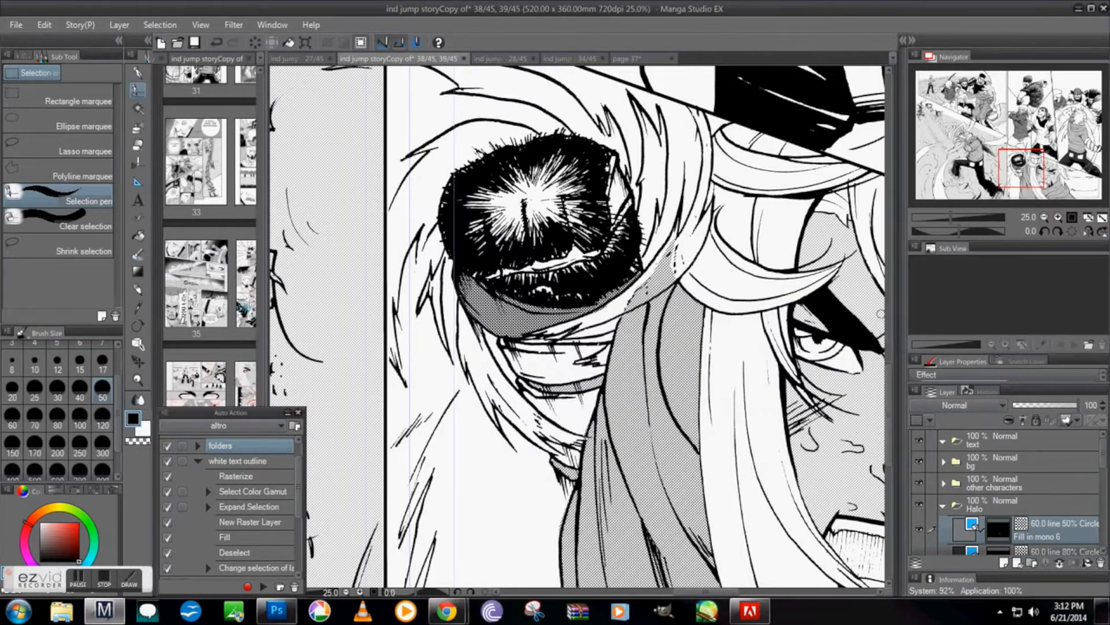
Reselect the last area and make the 50% tone layer in the Halo folder active
{"action": "left_click", "coordinate": [160, 24]}
{"action": "left_click", "coordinate": [191, 75]}
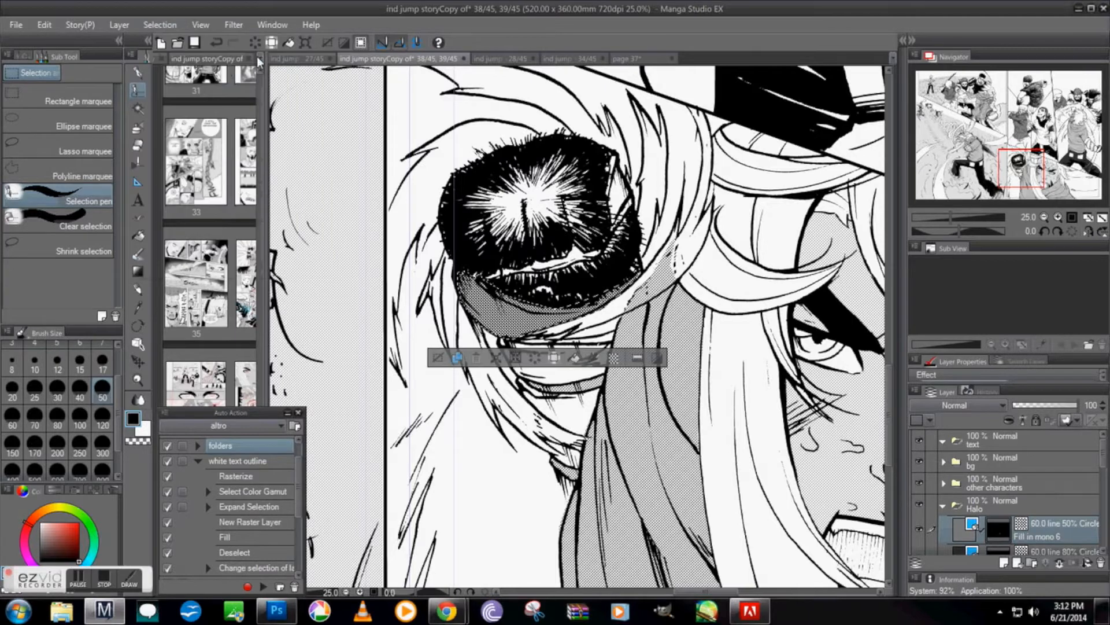
{"action": "left_click", "coordinate": [1005, 484]}
{"action": "left_click", "coordinate": [945, 484]}
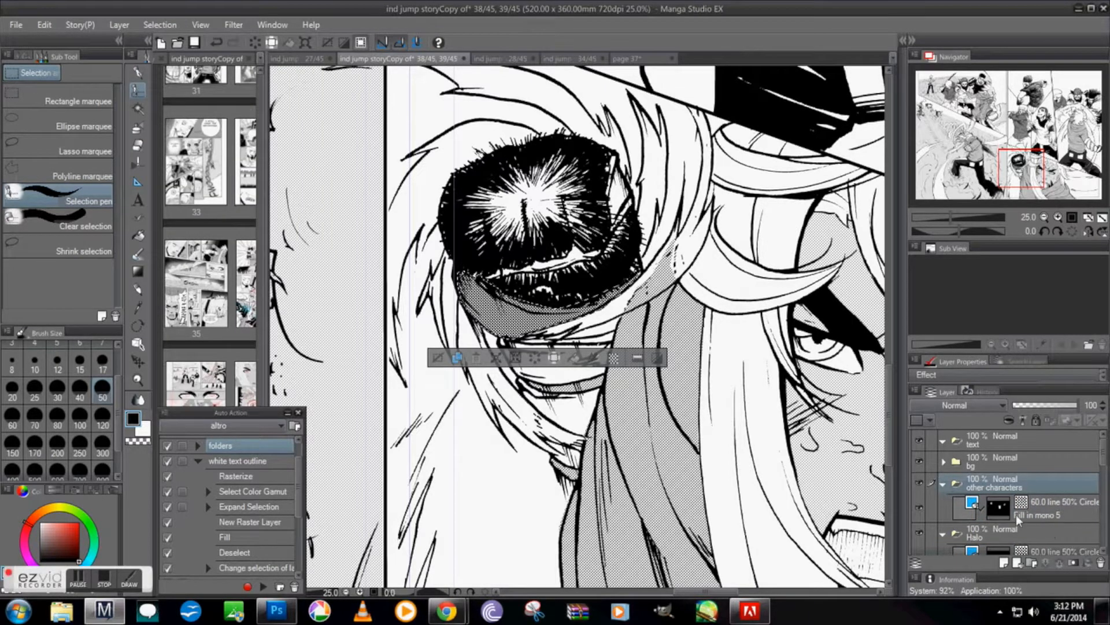
{"action": "left_click", "coordinate": [1040, 513]}
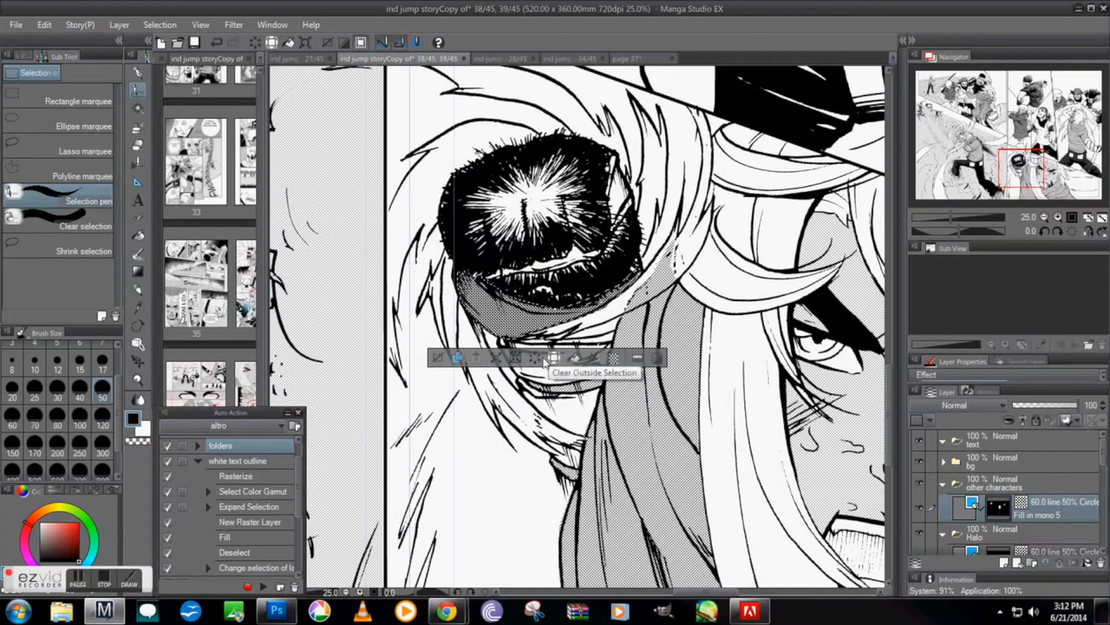
{"action": "left_click", "coordinate": [1032, 552]}
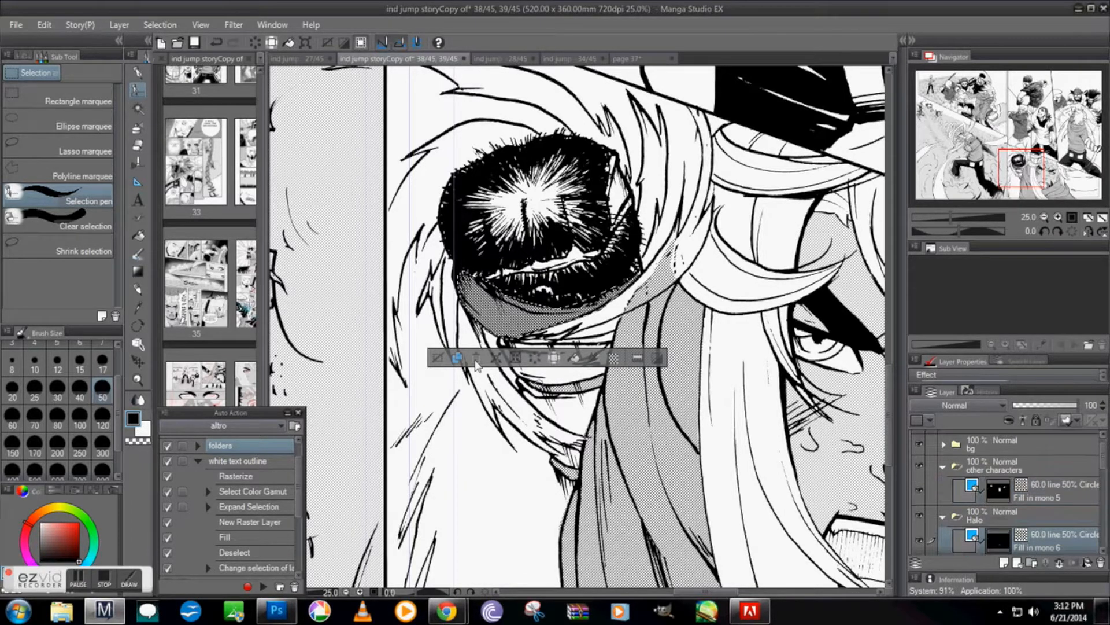
Clear the tone from the selected area beneath the fist, refill it on the same layer, and deselect
{"action": "left_click", "coordinate": [475, 358]}
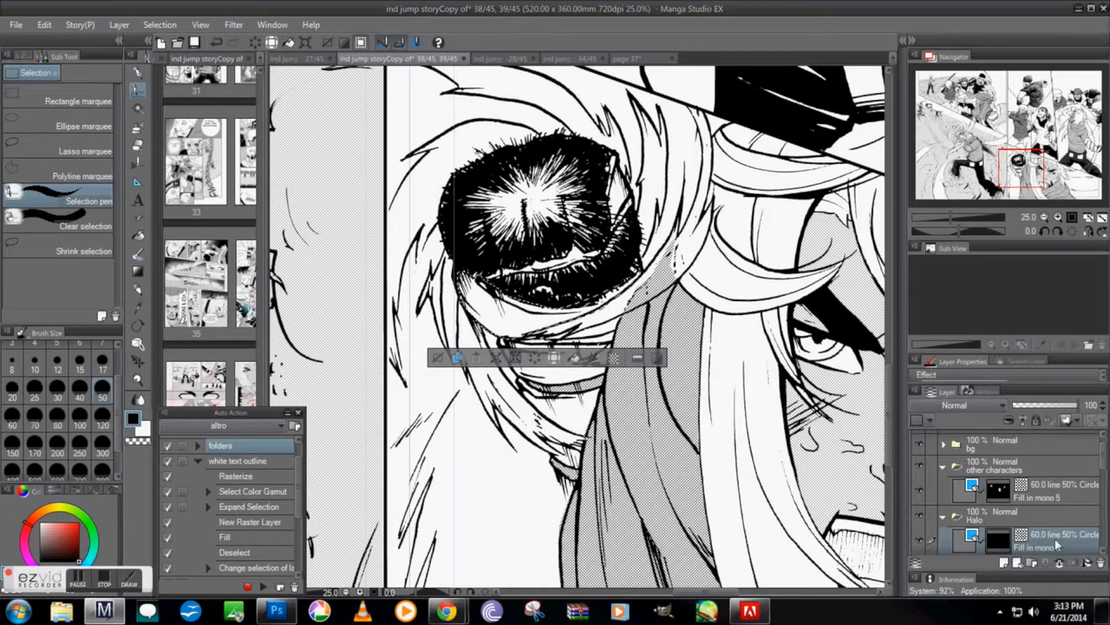
{"action": "left_click", "coordinate": [577, 356]}
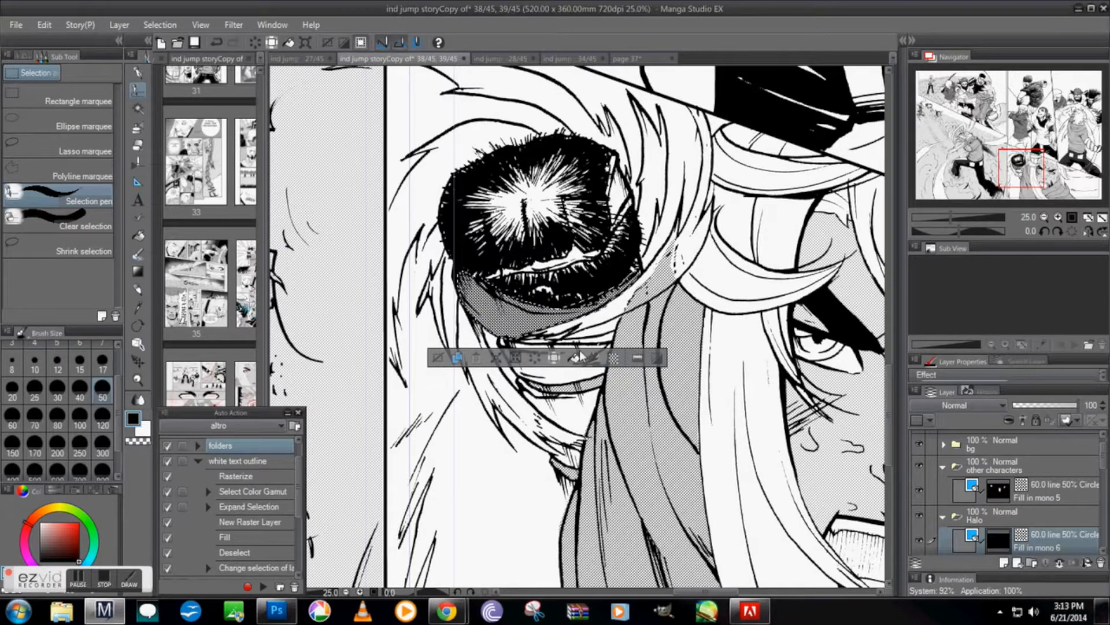
{"action": "left_click", "coordinate": [439, 358]}
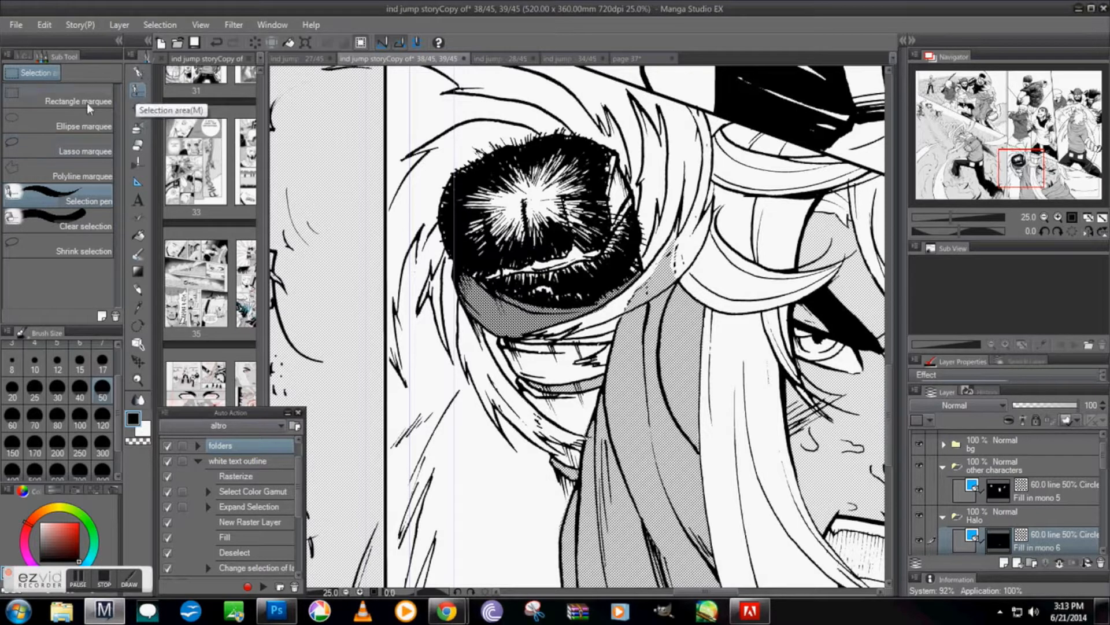
Outline the next sleeve section down the arm with the Polyline marquee and fill it with the 50% tone
{"action": "left_click", "coordinate": [57, 163]}
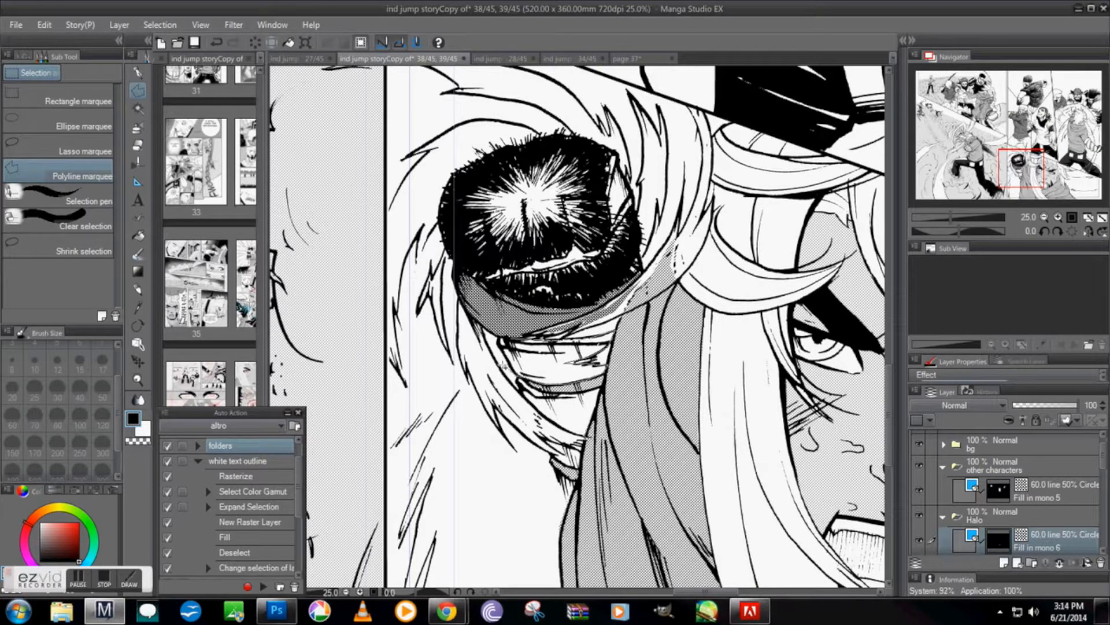
{"action": "left_click", "coordinate": [501, 339]}
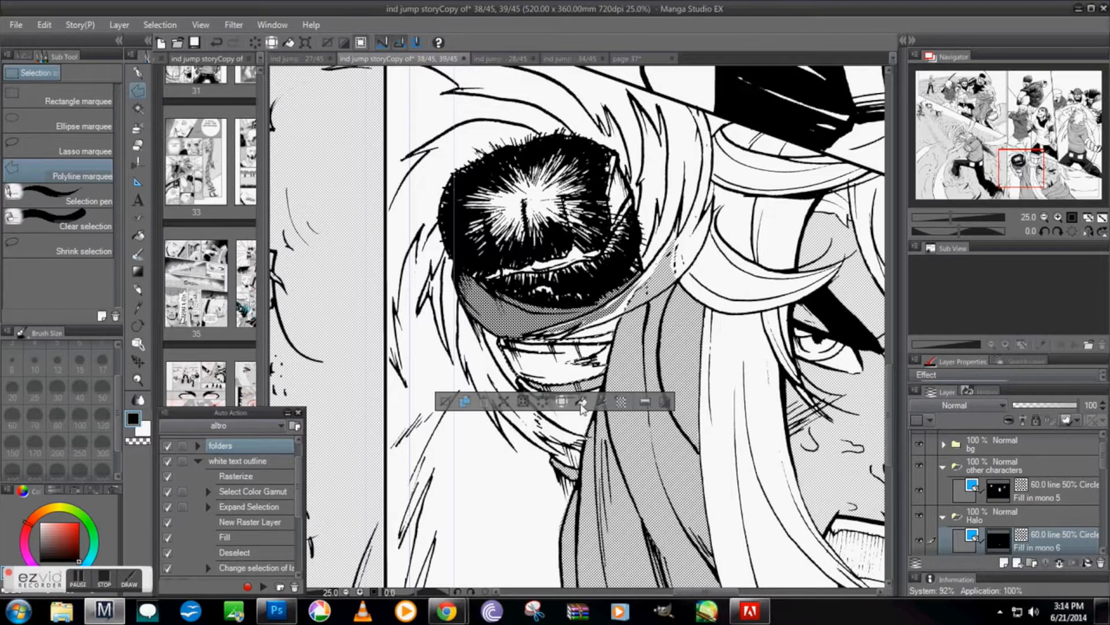
{"action": "key", "text": "alt+Delete"}
{"action": "key", "text": "ctrl+d"}
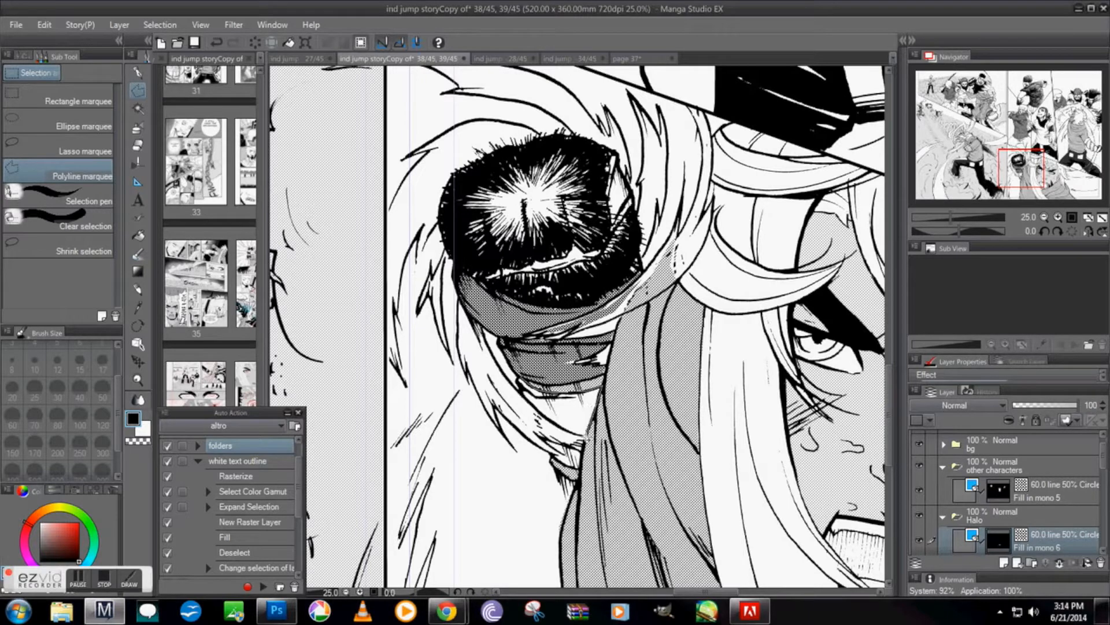
Outline the two lowest sleeve sections between the fur and the hair and fill them with the 50% tone
{"action": "left_click", "coordinate": [520, 383]}
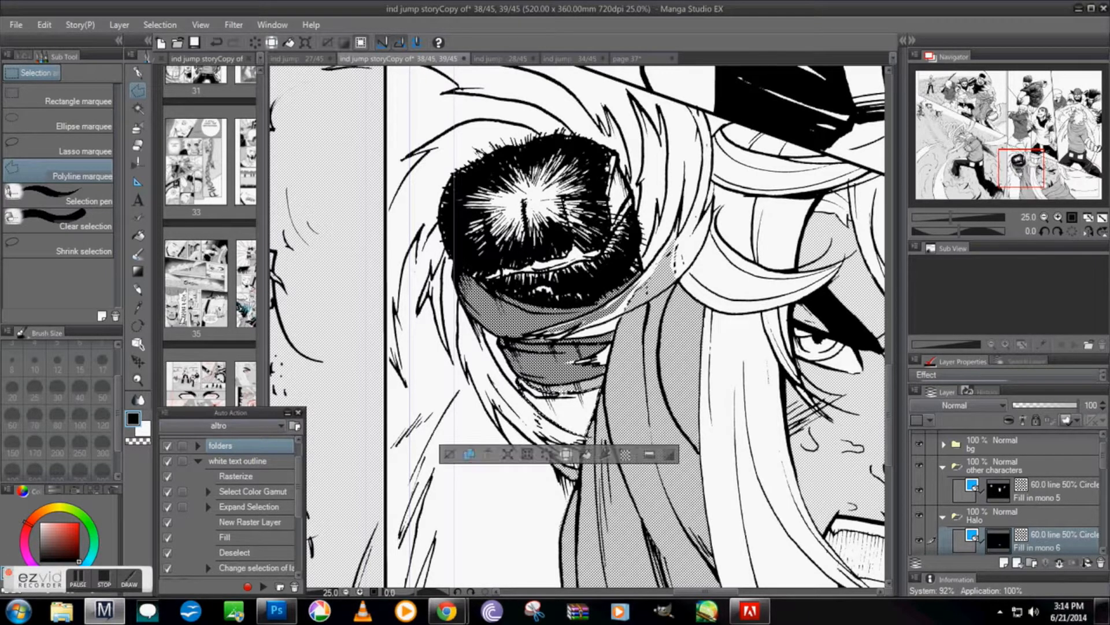
{"action": "left_click", "coordinate": [584, 454]}
{"action": "left_click", "coordinate": [451, 454]}
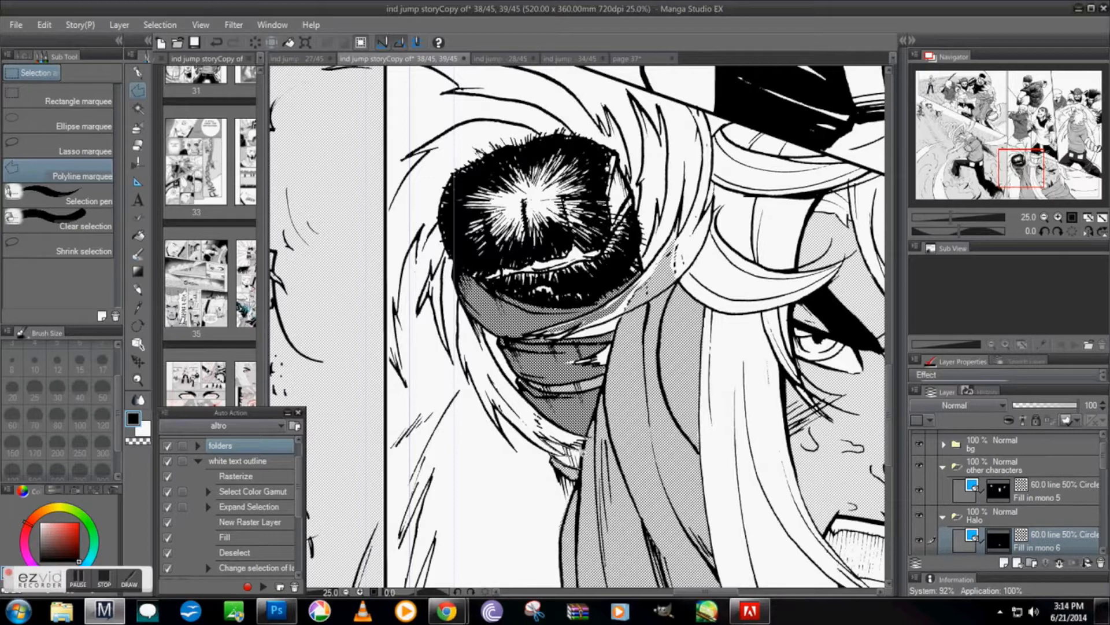
{"action": "left_click", "coordinate": [590, 440]}
{"action": "double_click", "coordinate": [581, 469]}
{"action": "key", "text": "alt+Delete"}
{"action": "key", "text": "ctrl+d"}
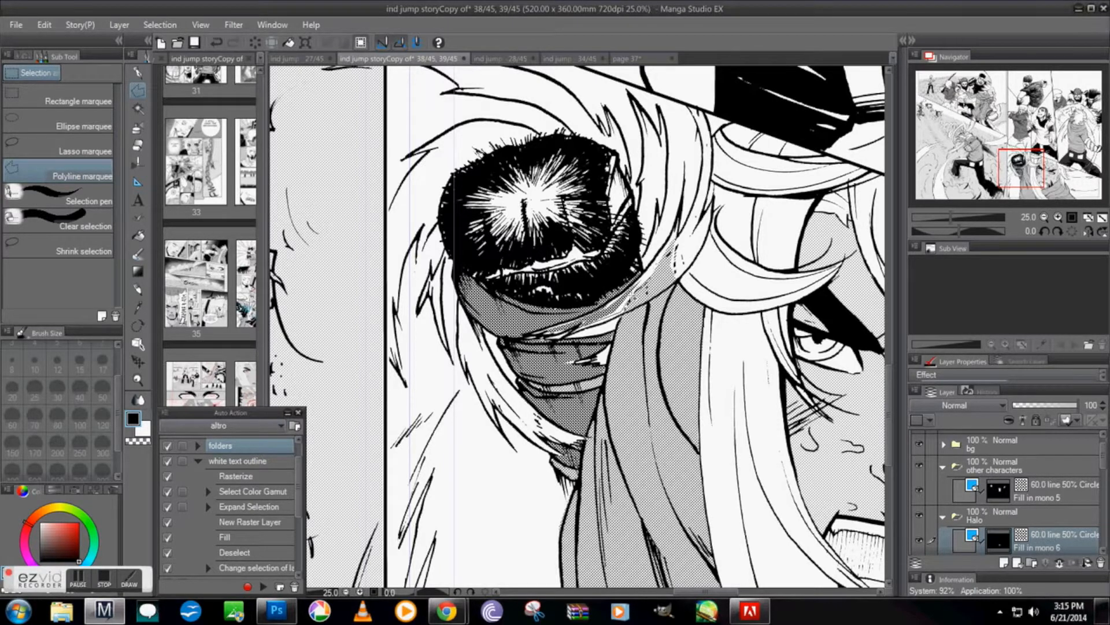
Outline the remaining white strips between the upper sleeve folds beside the hair and fill them with the 50% tone
{"action": "left_click", "coordinate": [630, 291]}
{"action": "left_click", "coordinate": [607, 312]}
{"action": "double_click", "coordinate": [587, 328]}
{"action": "left_click", "coordinate": [633, 344]}
{"action": "left_click", "coordinate": [497, 345]}
{"action": "left_click", "coordinate": [560, 340]}
{"action": "left_click", "coordinate": [573, 330]}
{"action": "left_click", "coordinate": [550, 336]}
{"action": "double_click", "coordinate": [561, 340]}
{"action": "left_click", "coordinate": [585, 357]}
{"action": "double_click", "coordinate": [563, 338]}
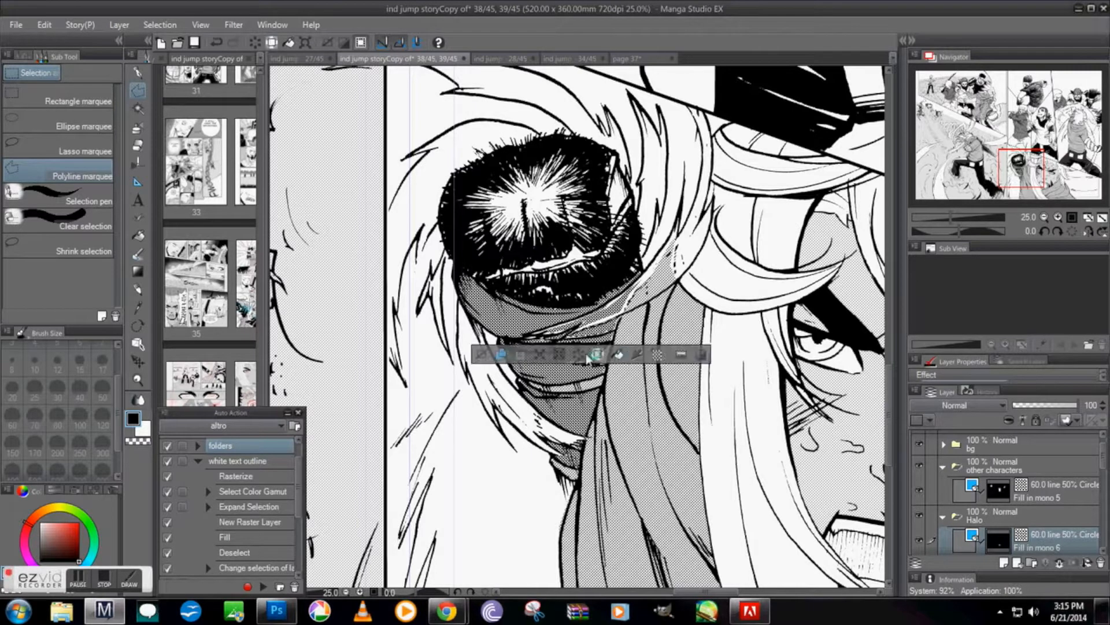
{"action": "left_click", "coordinate": [485, 354]}
Outline the small area under the scribbled black fur above the leaping character's flowing hair and fill it with the 50% tone
{"action": "left_click_drag", "start_coordinate": [1041, 166], "coordinate": [961, 151]}
{"action": "left_click", "coordinate": [1043, 218]}
{"action": "left_click", "coordinate": [1057, 218]}
{"action": "left_click", "coordinate": [1057, 218]}
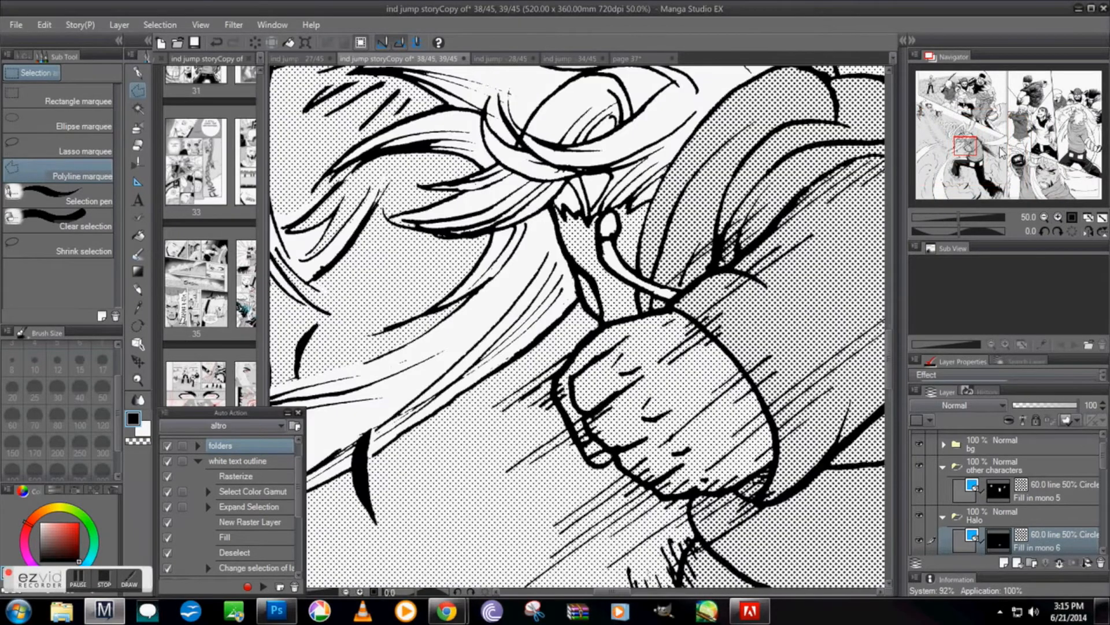
{"action": "left_click", "coordinate": [964, 143]}
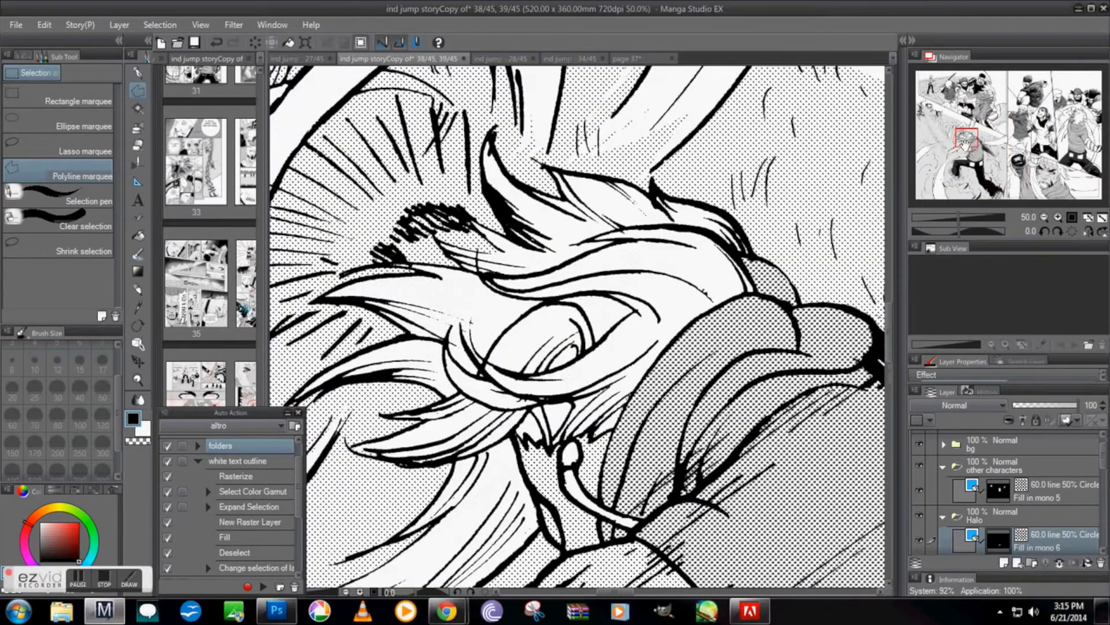
{"action": "left_click", "coordinate": [410, 262]}
{"action": "left_click", "coordinate": [446, 254]}
{"action": "left_click", "coordinate": [435, 235]}
{"action": "left_click", "coordinate": [491, 247]}
{"action": "left_click", "coordinate": [472, 227]}
{"action": "left_click", "coordinate": [436, 232]}
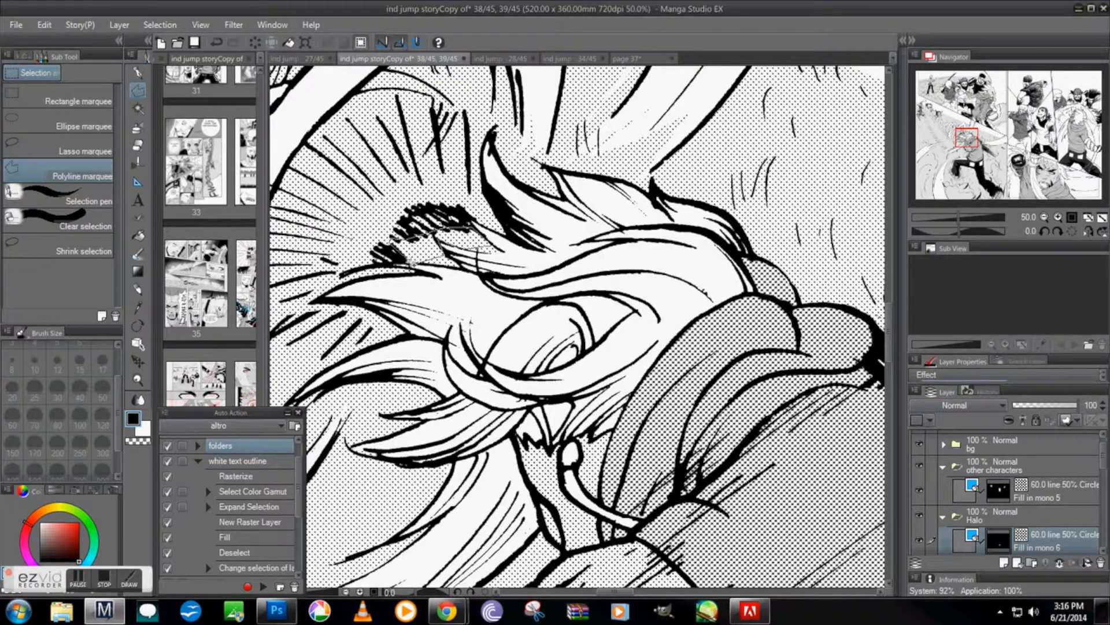
{"action": "left_click", "coordinate": [397, 253]}
{"action": "left_click", "coordinate": [403, 283]}
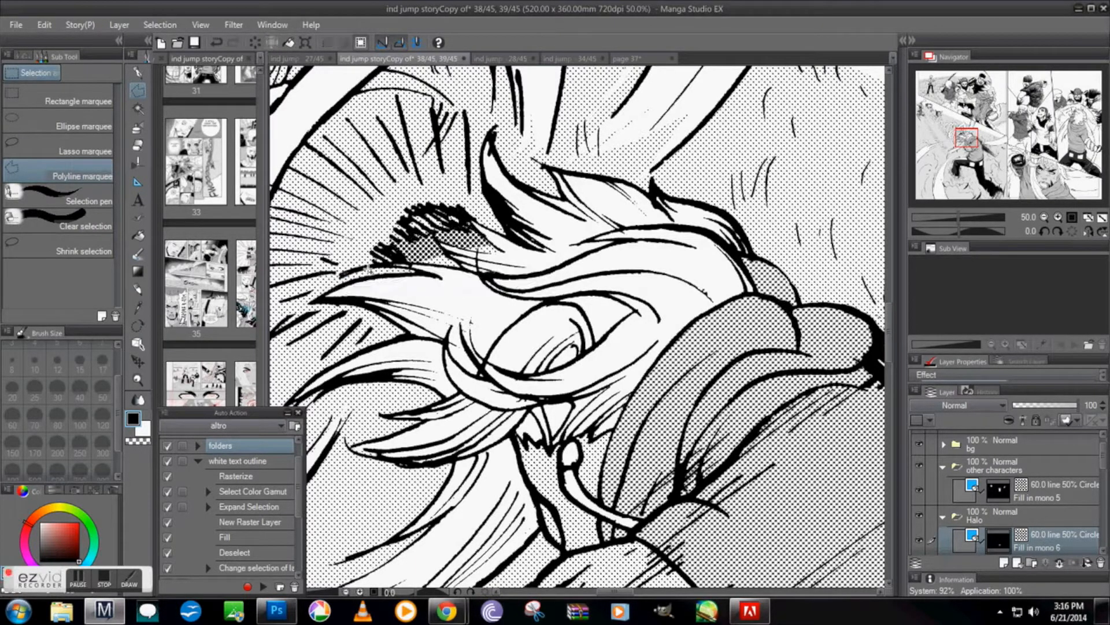
Outline the curved sleeve fold above the large fist's cuff and clear its tone from the Halo folder's 25% tone layer
{"action": "left_click", "coordinate": [1043, 215]}
{"action": "left_click", "coordinate": [1043, 215]}
{"action": "left_click_drag", "start_coordinate": [992, 172], "coordinate": [1014, 126]}
{"action": "left_click", "coordinate": [1058, 217]}
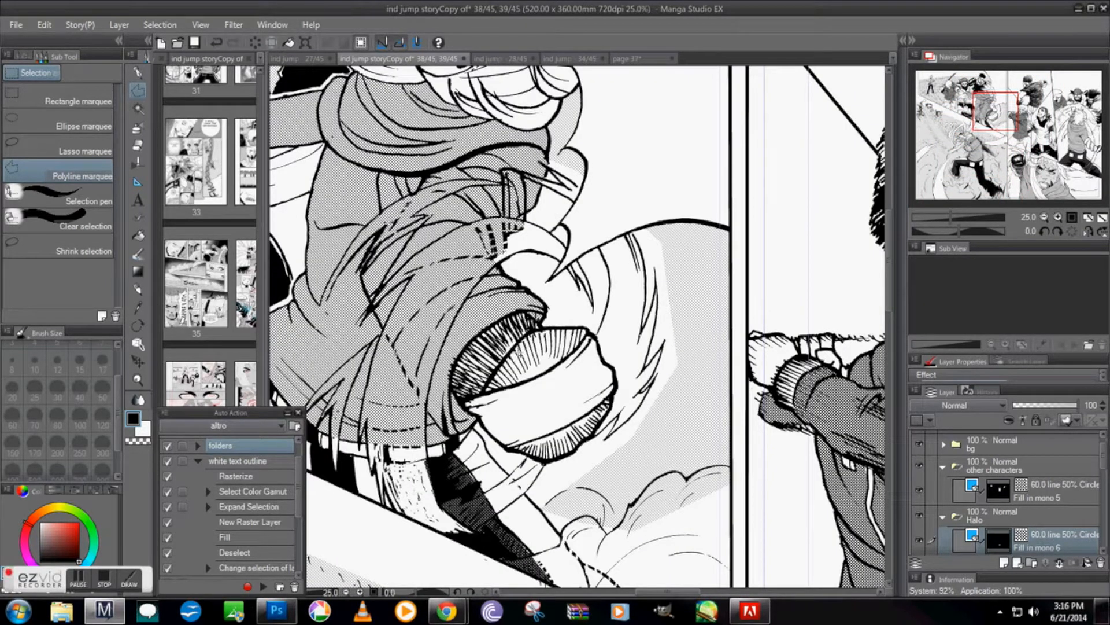
{"action": "scroll", "coordinate": [1097, 470], "scroll_direction": "down", "scroll_amount": 2}
{"action": "left_click", "coordinate": [920, 511]}
{"action": "left_click", "coordinate": [921, 515]}
{"action": "left_click", "coordinate": [1061, 509]}
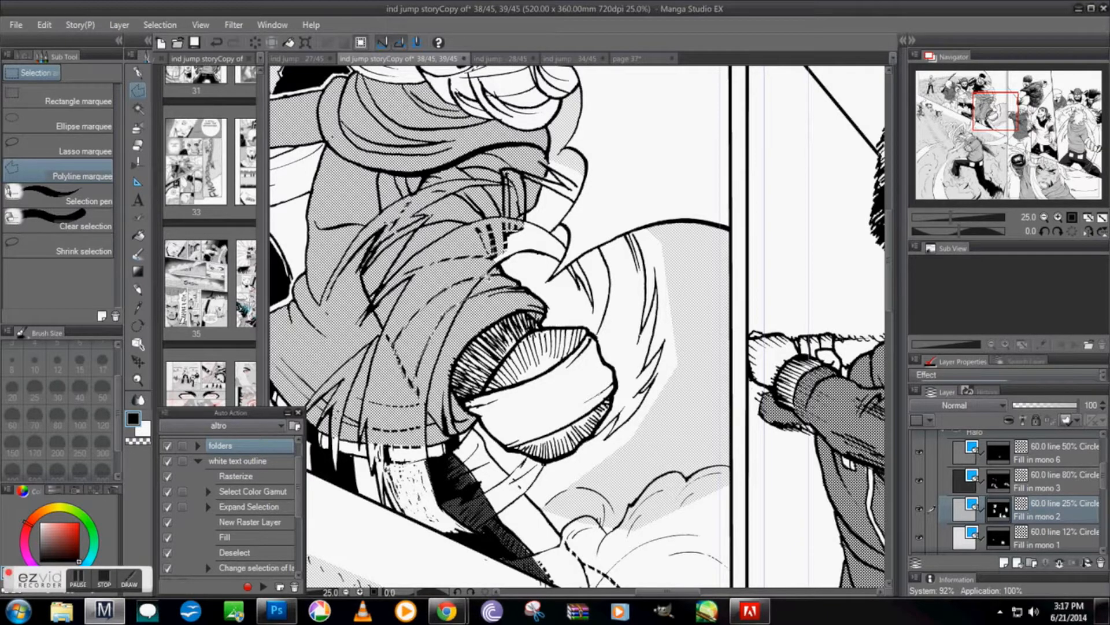
{"action": "double_click", "coordinate": [511, 279]}
{"action": "left_click", "coordinate": [440, 414]}
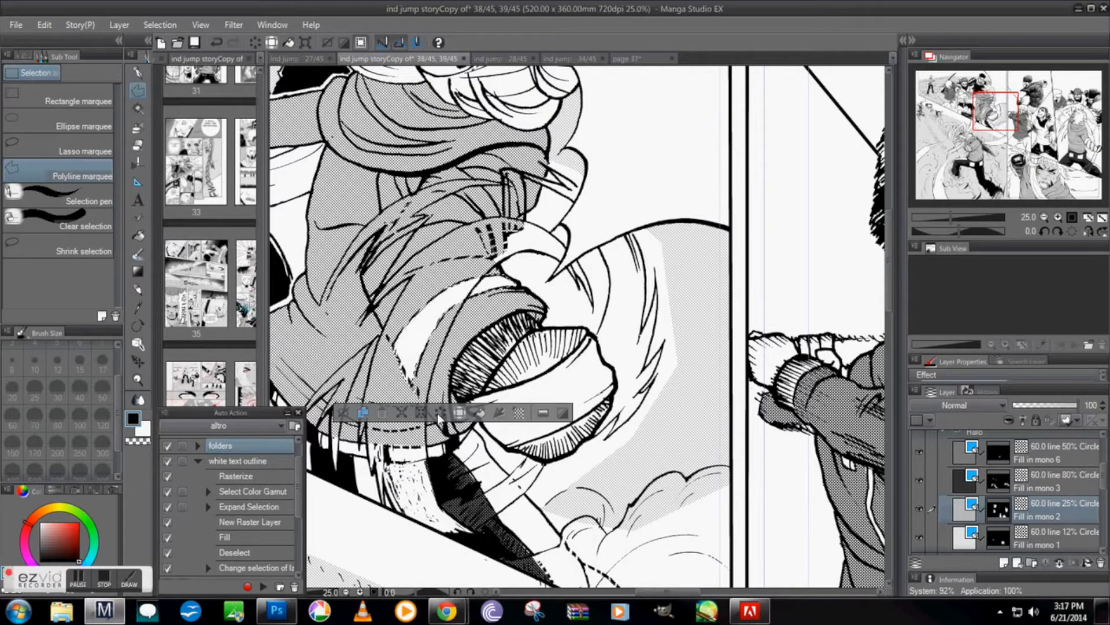
Fill the cleared sleeve fold on the Halo folder's 50% tone layer and deselect it
{"action": "left_click", "coordinate": [1053, 455]}
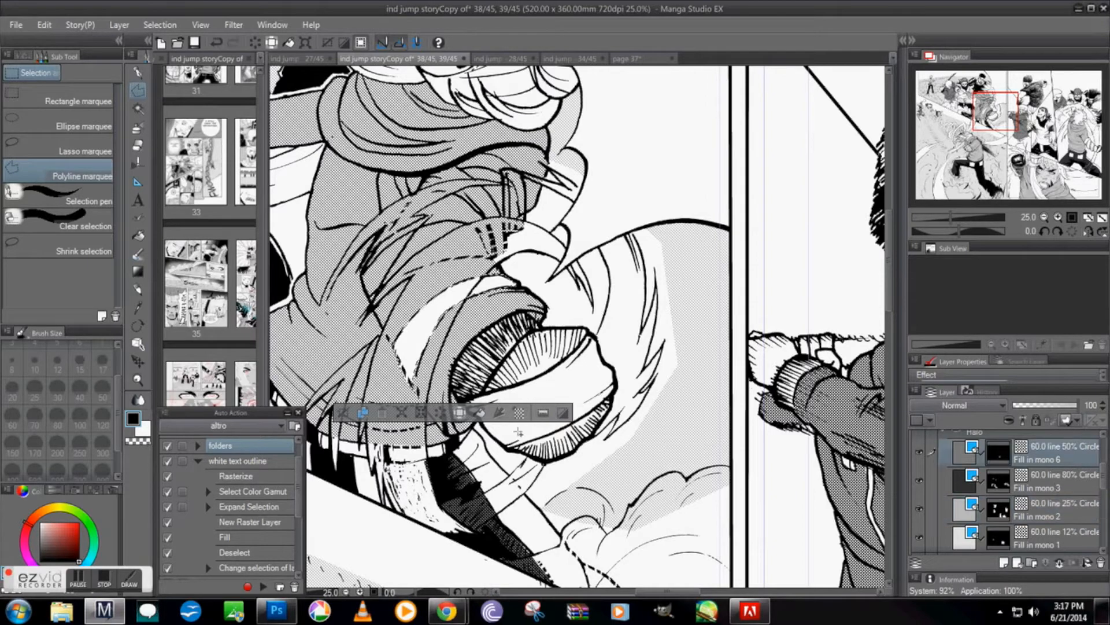
{"action": "left_click", "coordinate": [480, 416]}
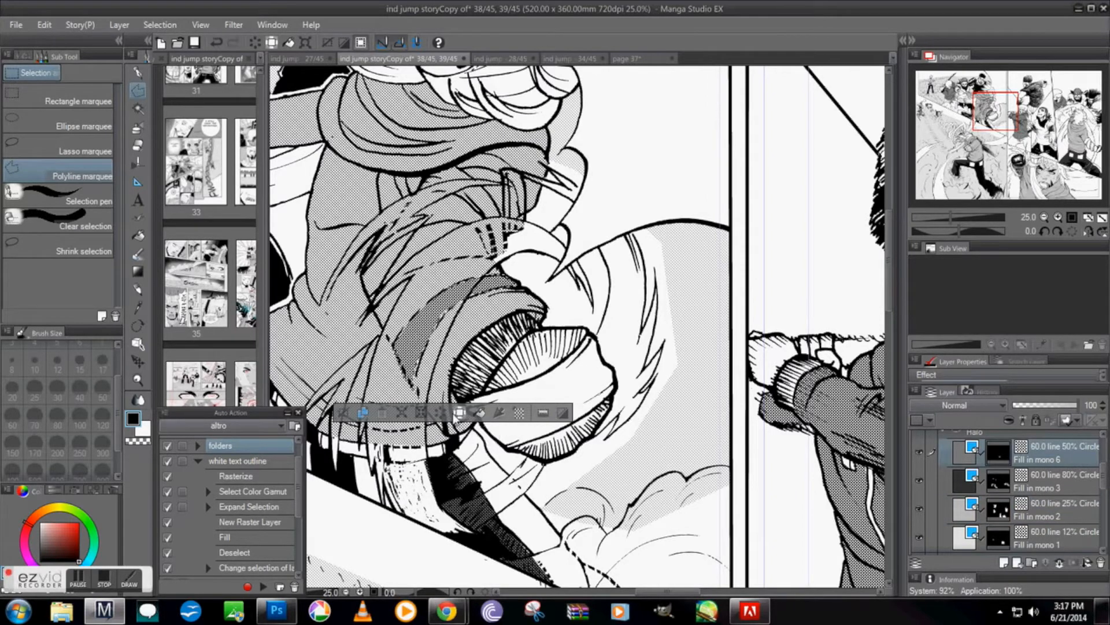
{"action": "left_click", "coordinate": [343, 412]}
Outline the larger upper sleeve fold and replace its 25% tone with the 50% tone on the corresponding Halo layers
{"action": "left_click", "coordinate": [1049, 517]}
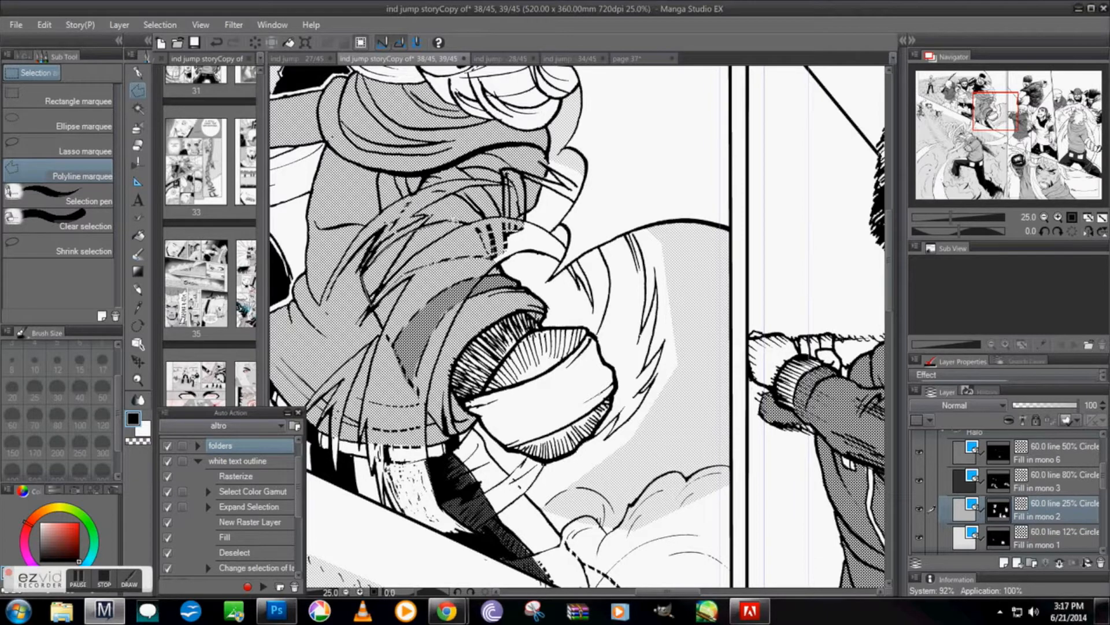
{"action": "double_click", "coordinate": [490, 256]}
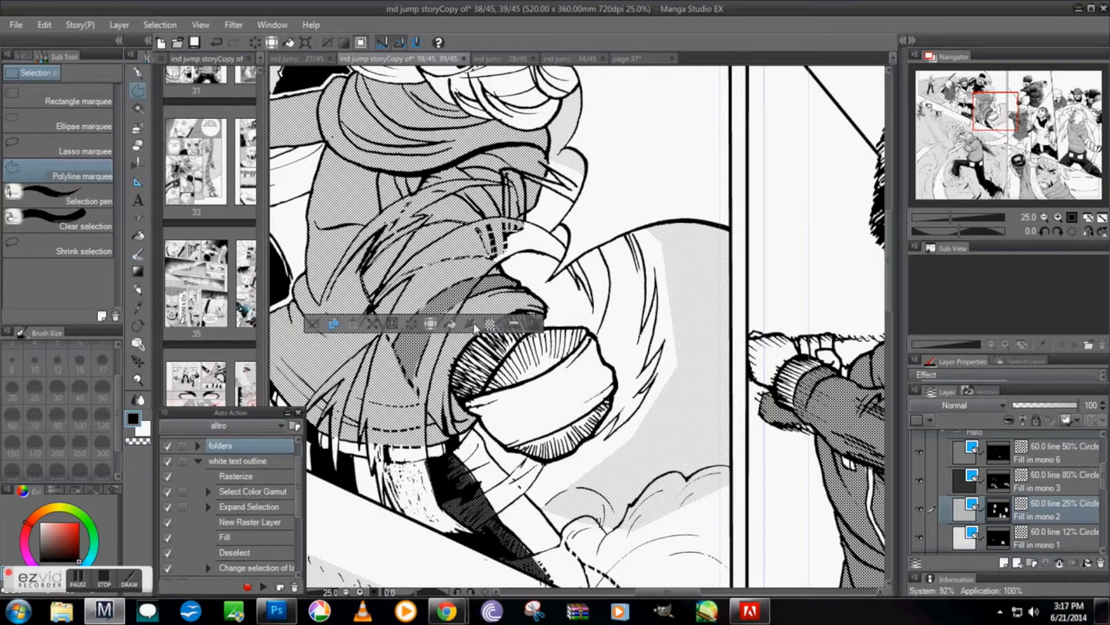
{"action": "left_click", "coordinate": [414, 329]}
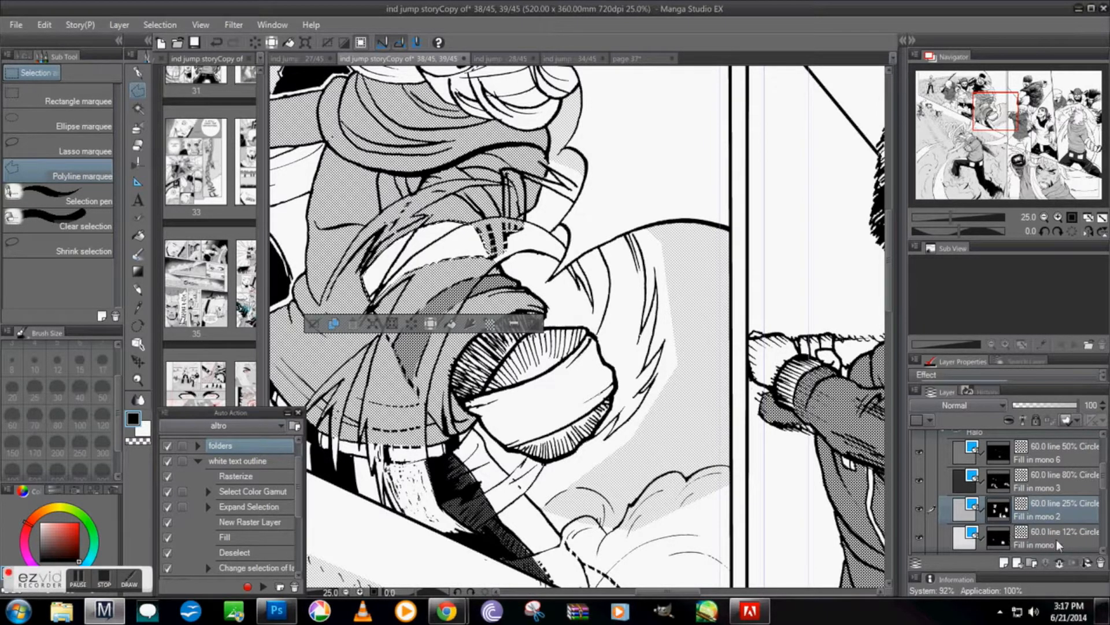
{"action": "left_click", "coordinate": [1055, 453]}
{"action": "left_click", "coordinate": [452, 324]}
{"action": "key", "text": "ctrl+d"}
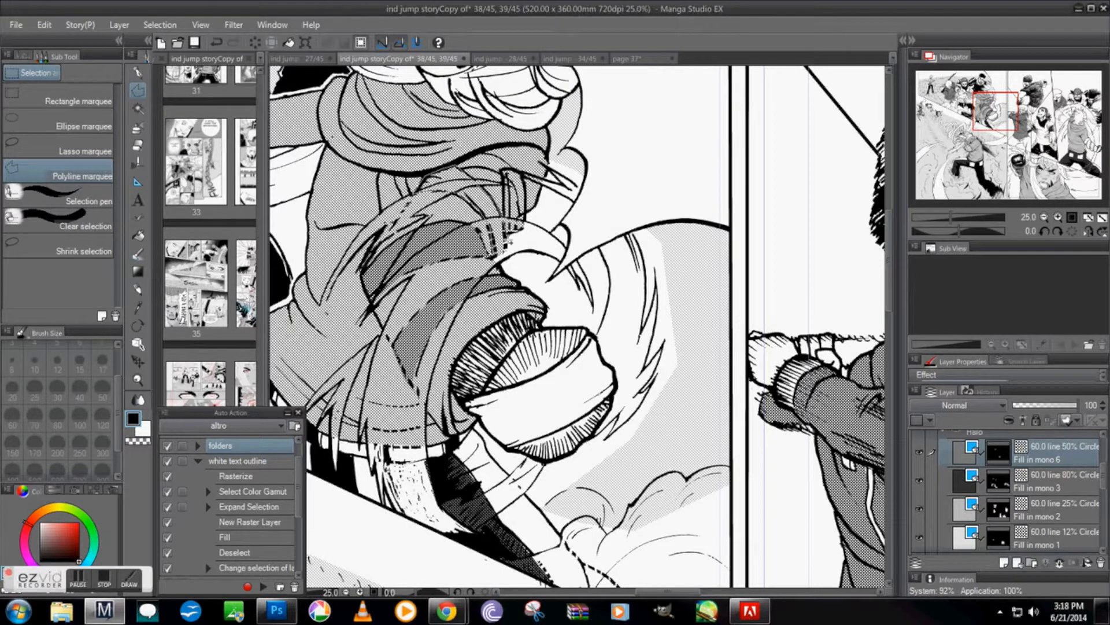
Finish outlining the curved sleeve strip above the darkened upper fold and replace its 25% tone with the 50% tone on the Halo layers
{"action": "left_click", "coordinate": [496, 254]}
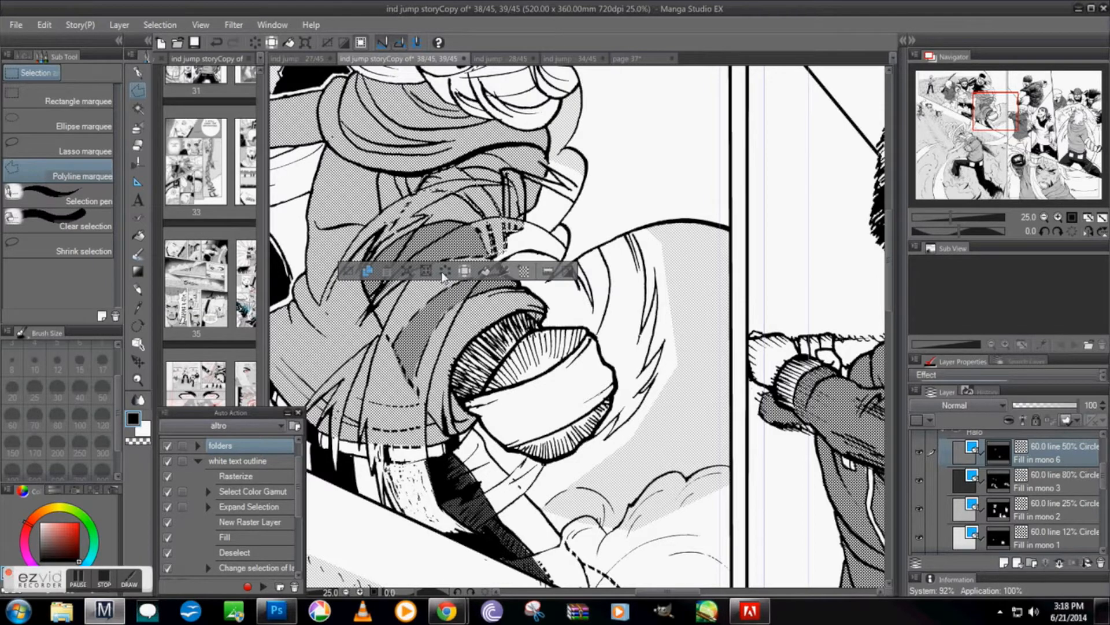
{"action": "left_click", "coordinate": [1061, 515]}
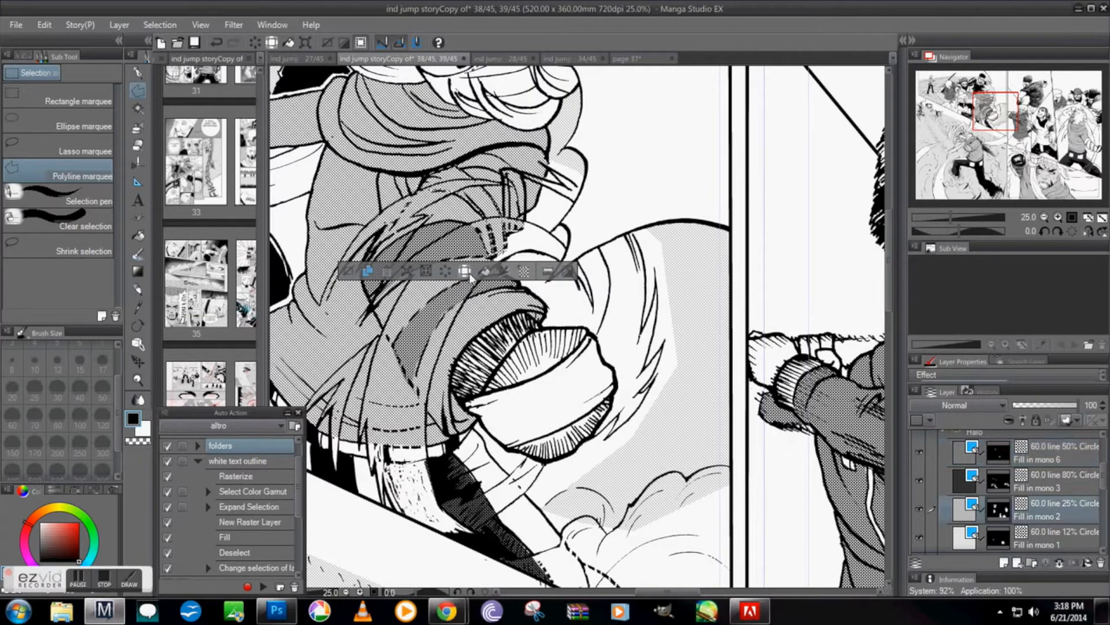
{"action": "left_click", "coordinate": [1066, 452]}
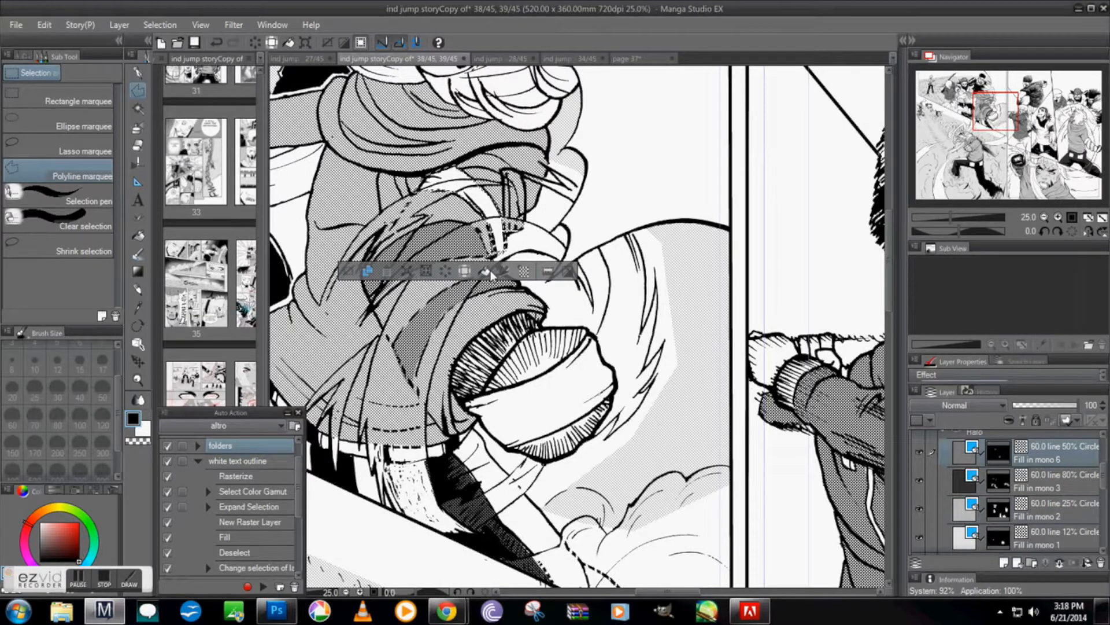
{"action": "left_click", "coordinate": [349, 272]}
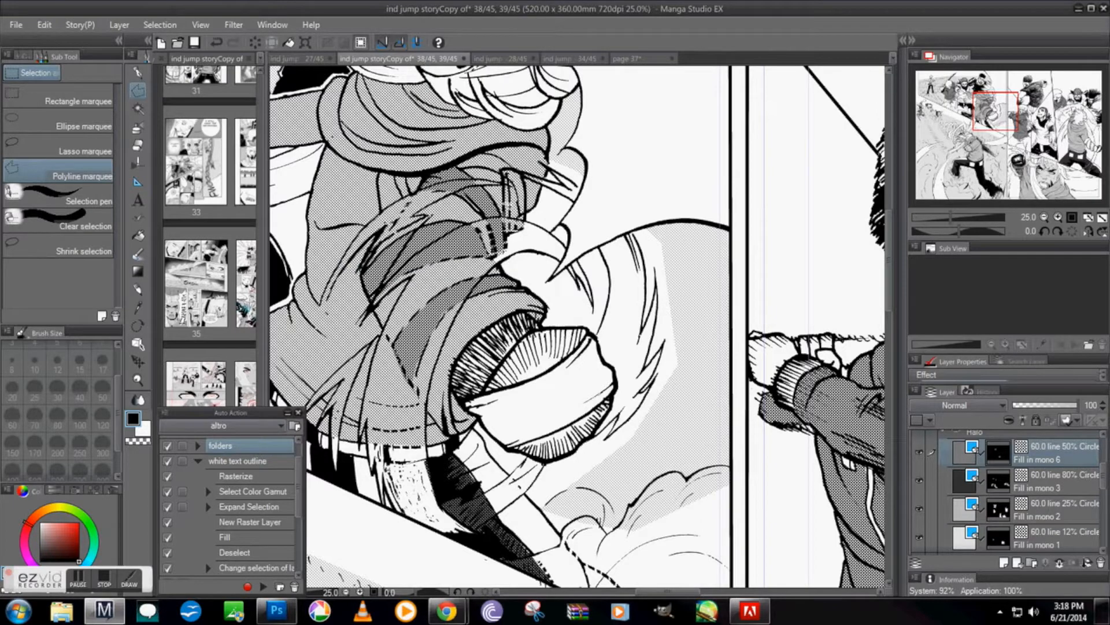
Outline the narrow vertical fold at the sleeve strip's outer end, swap its 25% tone for the 50% tone on the Halo layers, and deselect
{"action": "left_click", "coordinate": [523, 174]}
{"action": "left_click", "coordinate": [524, 196]}
{"action": "left_click", "coordinate": [525, 224]}
{"action": "double_click", "coordinate": [512, 236]}
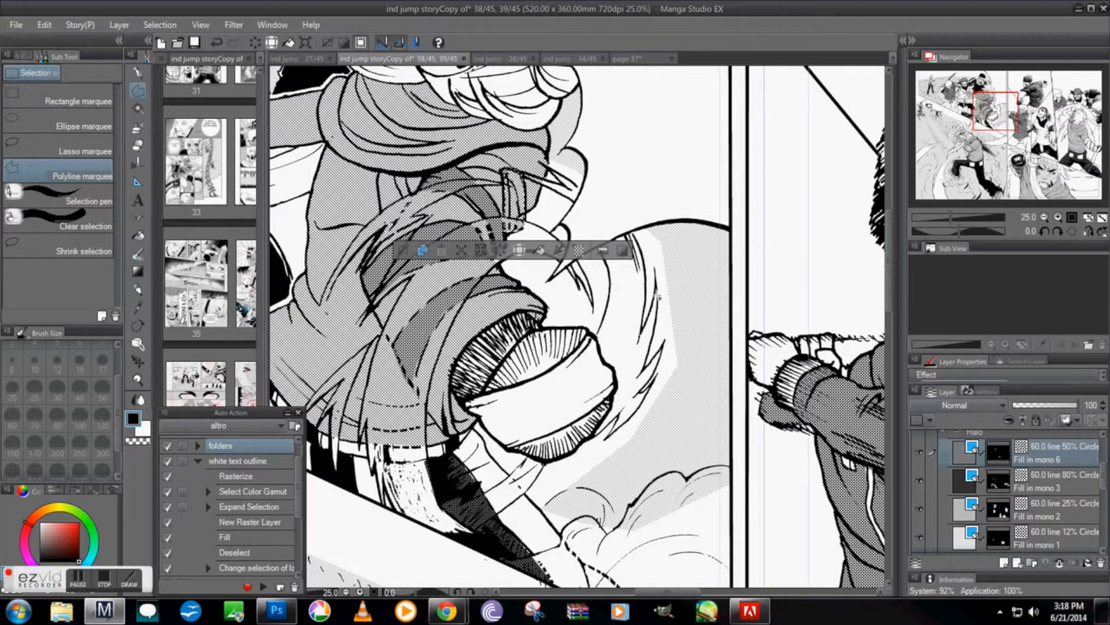
{"action": "left_click", "coordinate": [1041, 509]}
{"action": "left_click", "coordinate": [497, 253]}
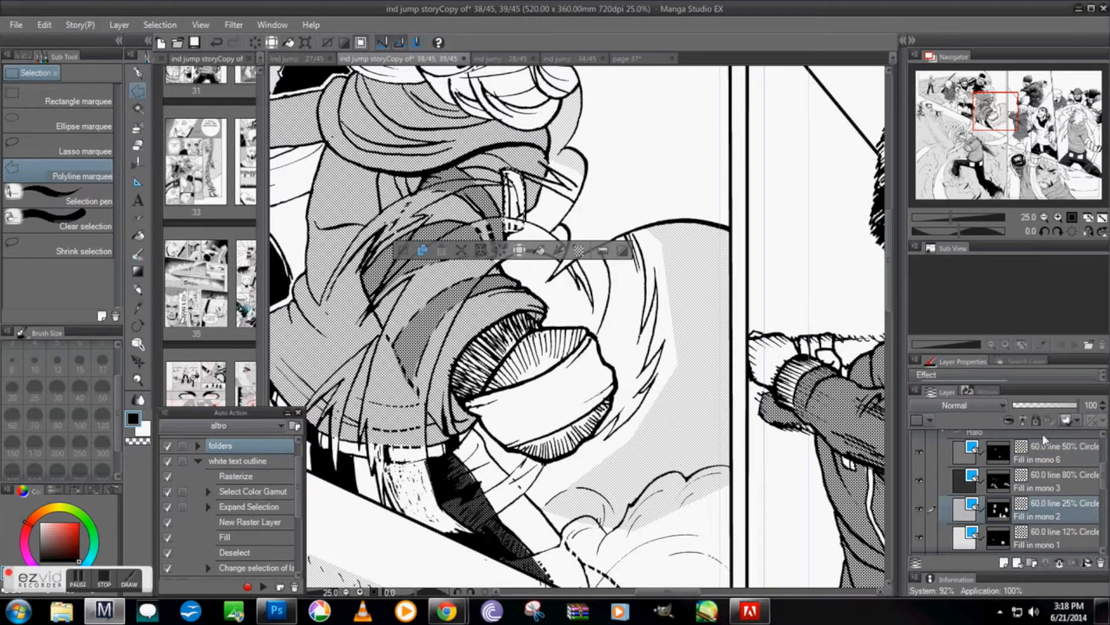
{"action": "left_click", "coordinate": [1063, 450]}
{"action": "left_click", "coordinate": [540, 251]}
{"action": "left_click", "coordinate": [423, 250]}
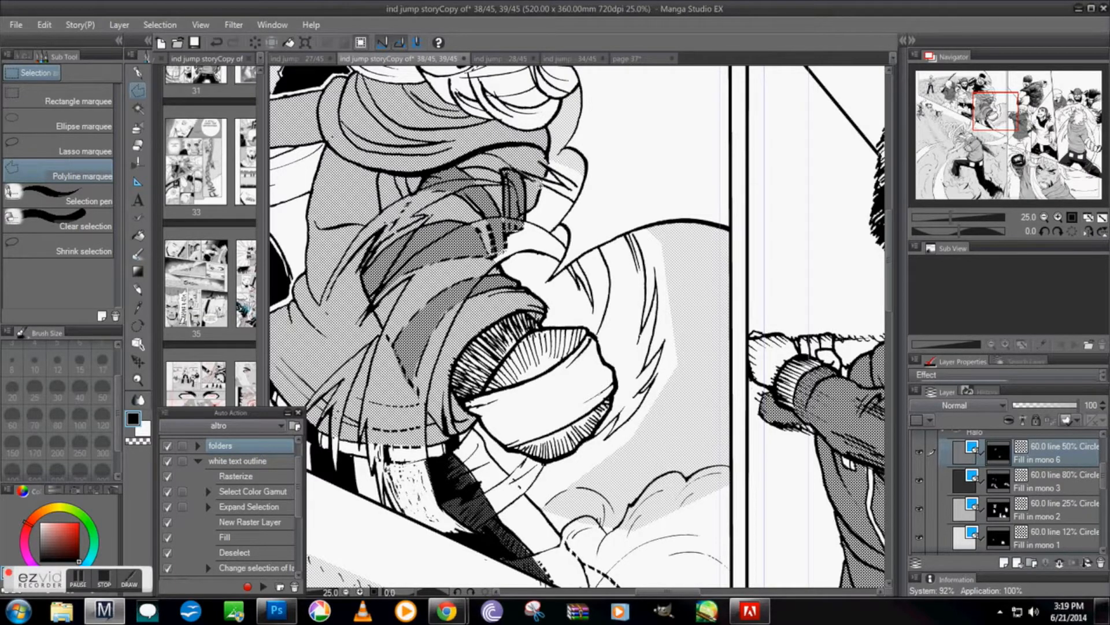
{"action": "left_click", "coordinate": [541, 182]}
{"action": "key", "text": "Escape"}
Outline the upper forearm wraps of the back-turned Halo figure, fill them on the 50% tone layer, and deselect
{"action": "left_click", "coordinate": [1042, 218]}
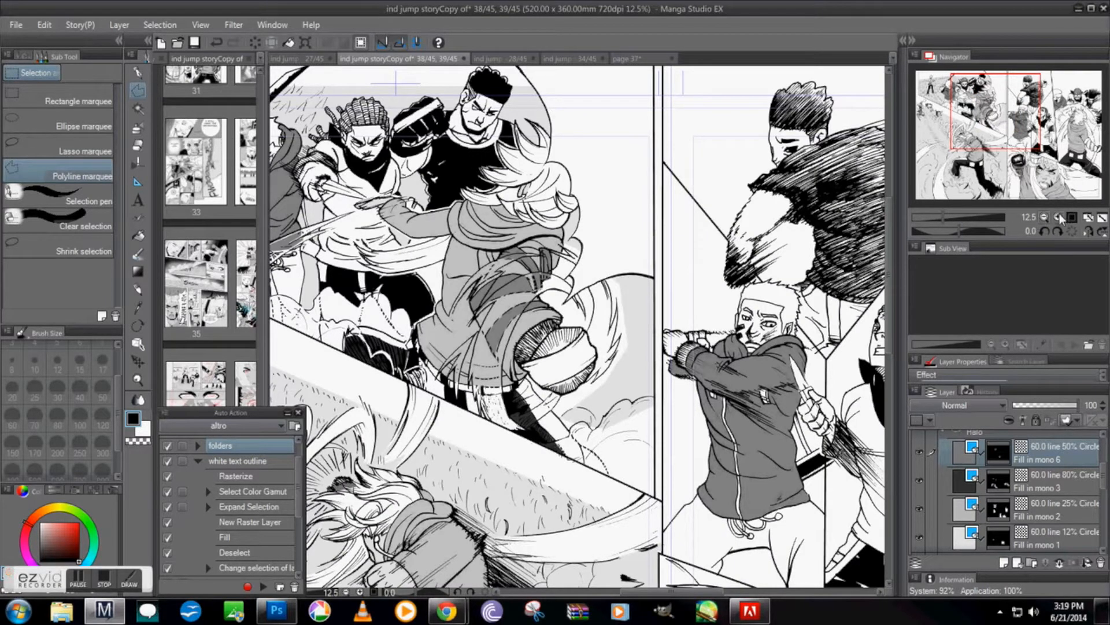
{"action": "left_click", "coordinate": [1043, 218]}
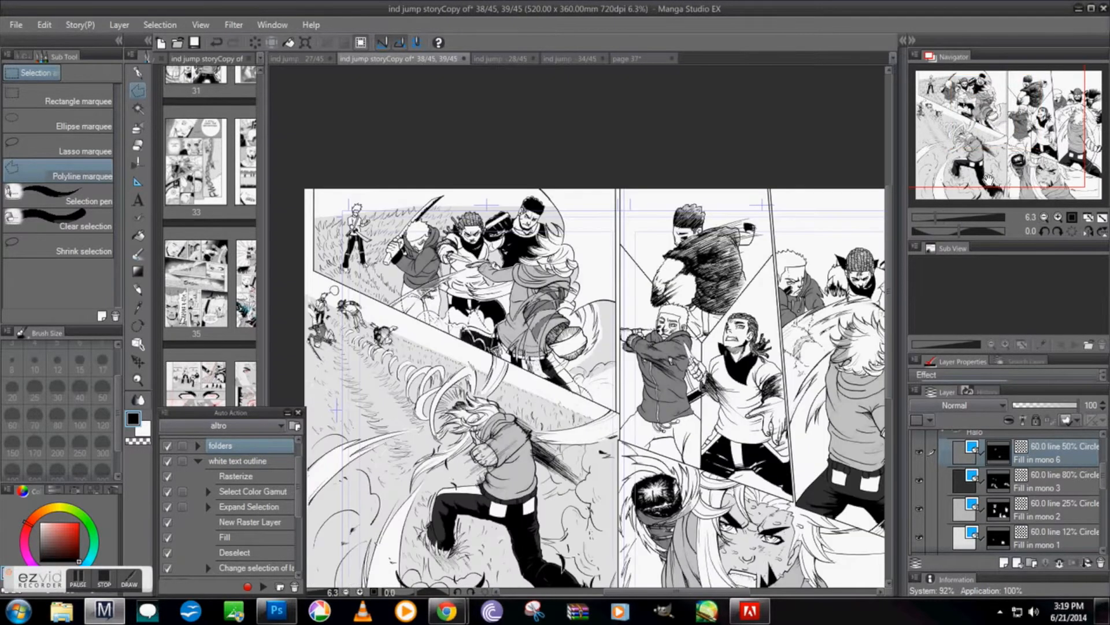
{"action": "left_click_drag", "start_coordinate": [1024, 163], "coordinate": [1057, 189]}
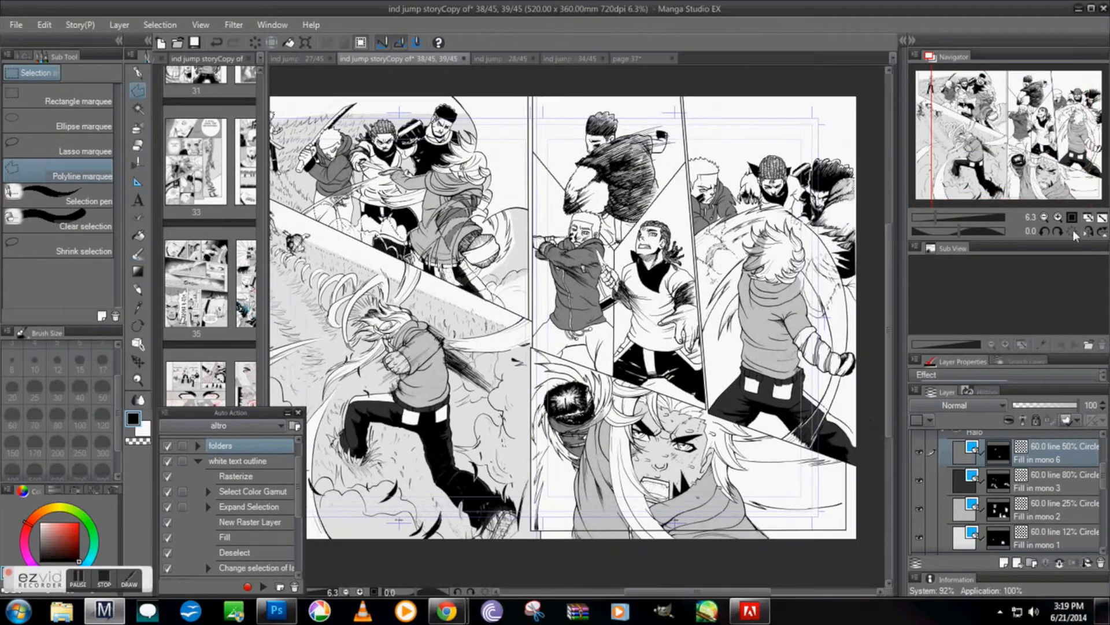
{"action": "left_click", "coordinate": [1058, 217]}
{"action": "left_click", "coordinate": [1058, 217]}
{"action": "left_click_drag", "start_coordinate": [1023, 147], "coordinate": [1086, 155]}
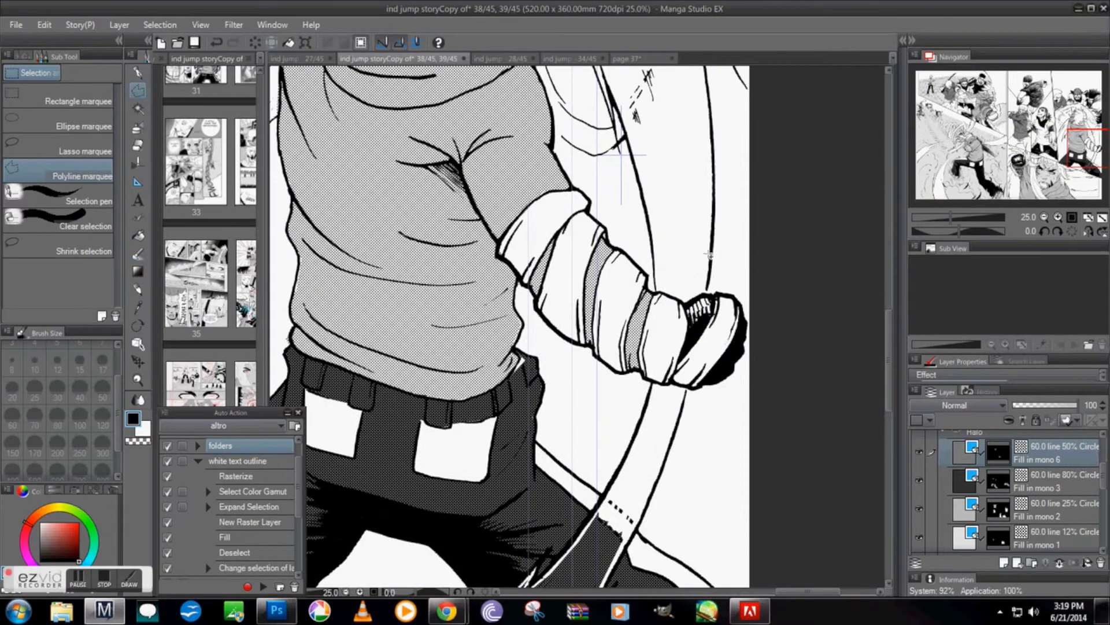
{"action": "left_click", "coordinate": [498, 254]}
{"action": "left_click", "coordinate": [510, 226]}
{"action": "left_click", "coordinate": [533, 201]}
{"action": "left_click", "coordinate": [550, 192]}
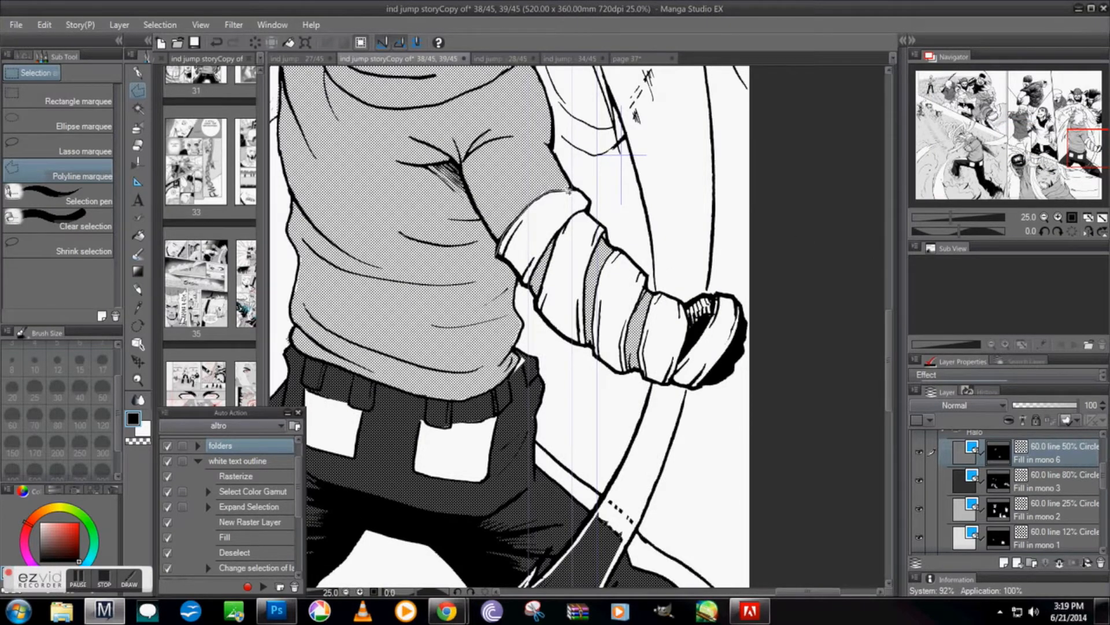
{"action": "left_click", "coordinate": [589, 211]}
{"action": "left_click", "coordinate": [587, 345]}
{"action": "left_click", "coordinate": [569, 341]}
{"action": "left_click", "coordinate": [555, 331]}
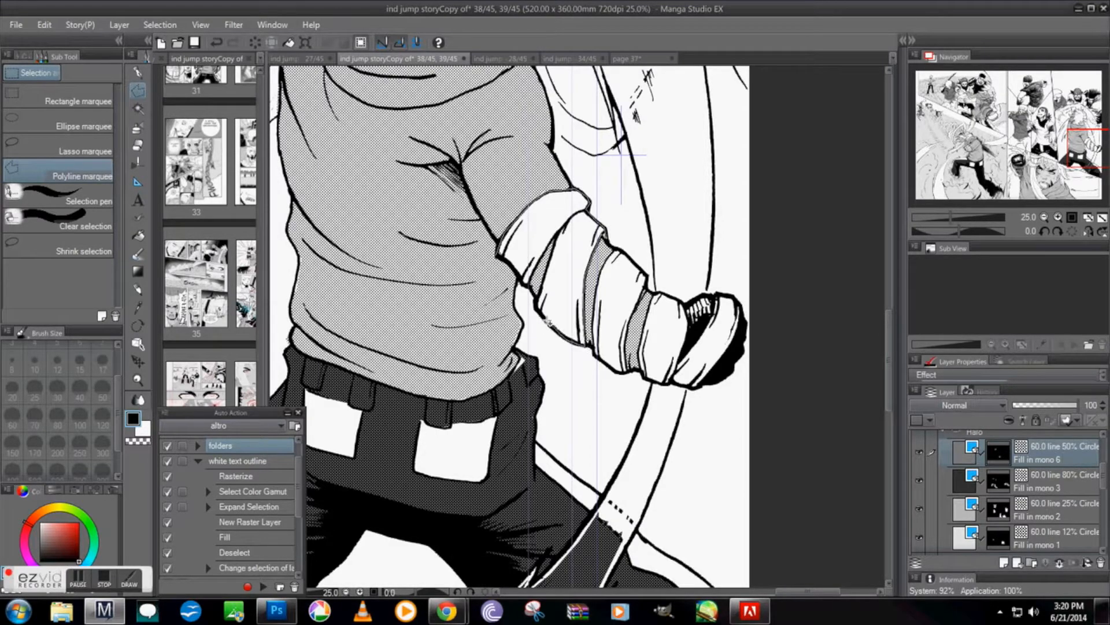
{"action": "left_click", "coordinate": [537, 309]}
{"action": "left_click", "coordinate": [563, 227]}
{"action": "left_click", "coordinate": [553, 241]}
{"action": "left_click", "coordinate": [541, 263]}
{"action": "left_click", "coordinate": [500, 255]}
{"action": "left_click", "coordinate": [462, 372]}
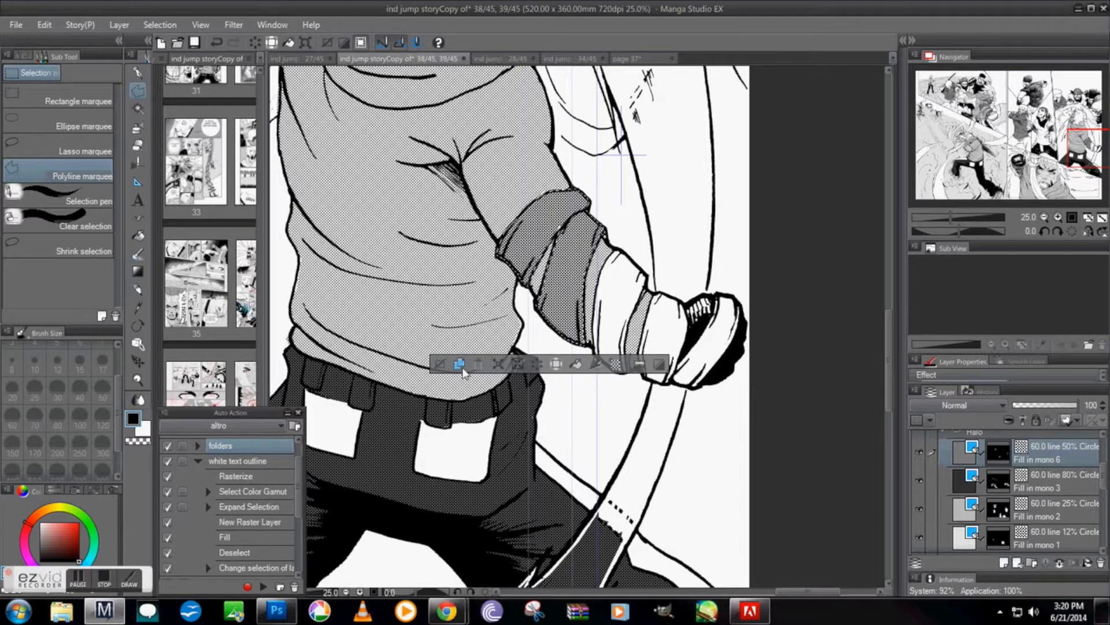
{"action": "key", "text": "ctrl+d"}
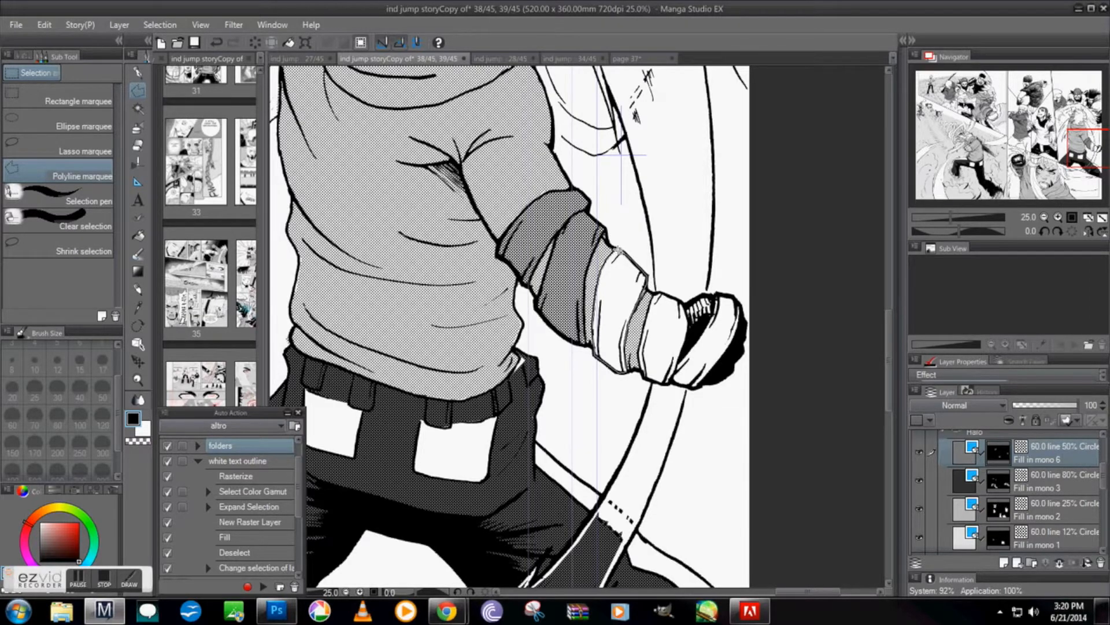
Outline the middle forearm wrap and the wrap nearest the wrist in turn, filling each with the 50% tone and deselecting
{"action": "left_click", "coordinate": [619, 250]}
{"action": "left_click", "coordinate": [650, 391]}
{"action": "left_click", "coordinate": [526, 390]}
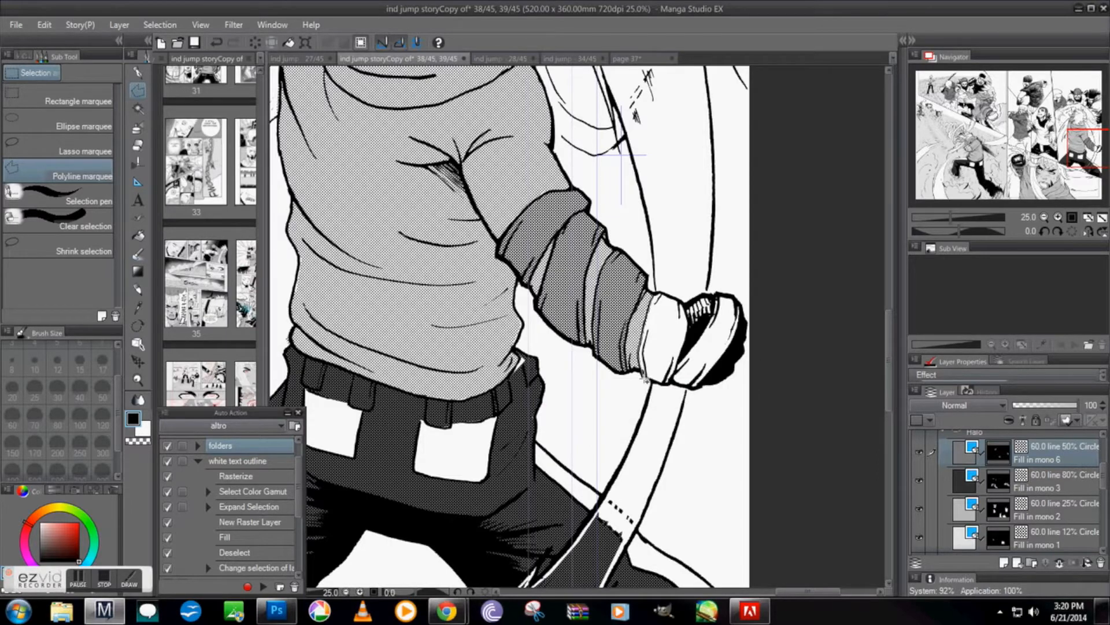
{"action": "left_click", "coordinate": [690, 323]}
{"action": "left_click", "coordinate": [685, 304]}
{"action": "left_click", "coordinate": [660, 293]}
{"action": "left_click", "coordinate": [691, 401]}
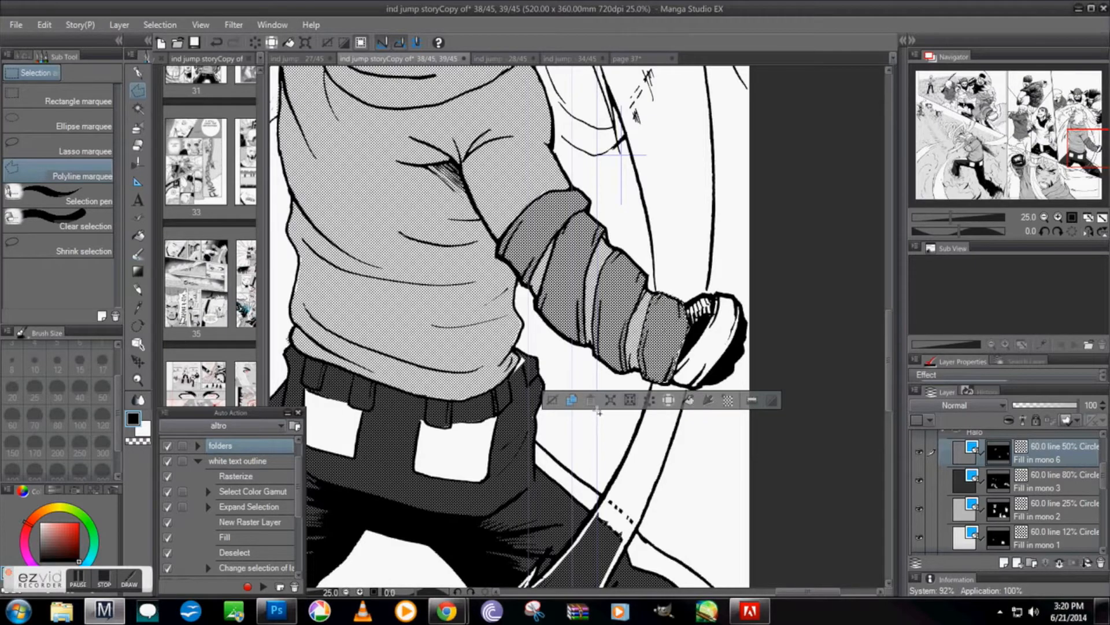
{"action": "left_click", "coordinate": [552, 400]}
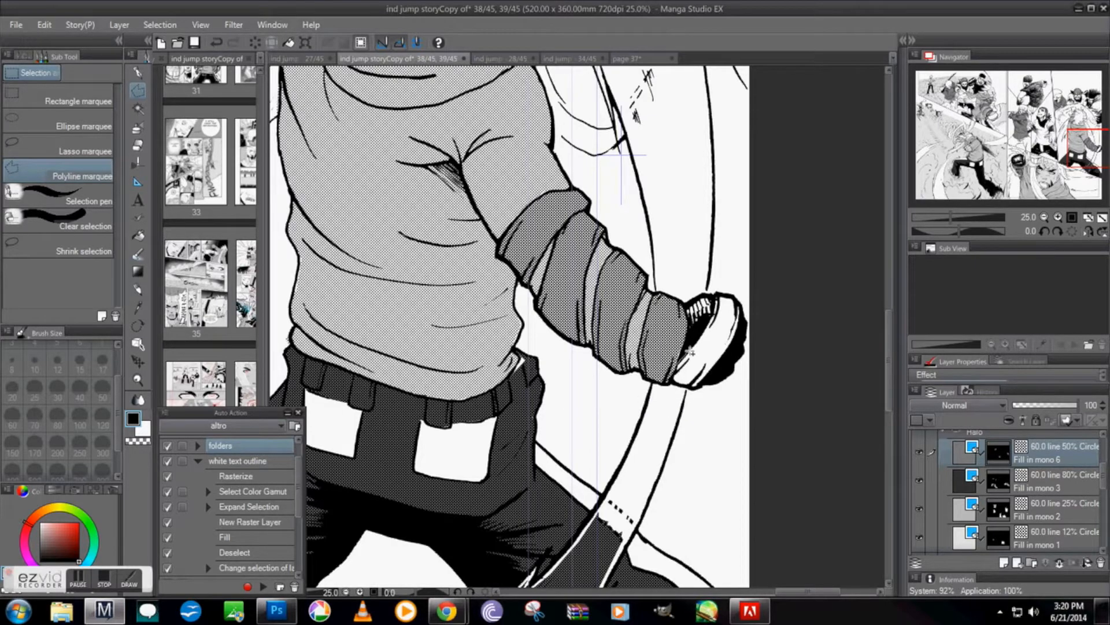
Outline the back-turned Halo figure's white fist, fill it with the 50% tone, and deselect it
{"action": "left_click", "coordinate": [716, 294]}
{"action": "left_click", "coordinate": [735, 299]}
{"action": "left_click", "coordinate": [740, 341]}
{"action": "left_click", "coordinate": [707, 383]}
{"action": "left_click", "coordinate": [674, 388]}
{"action": "double_click", "coordinate": [669, 370]}
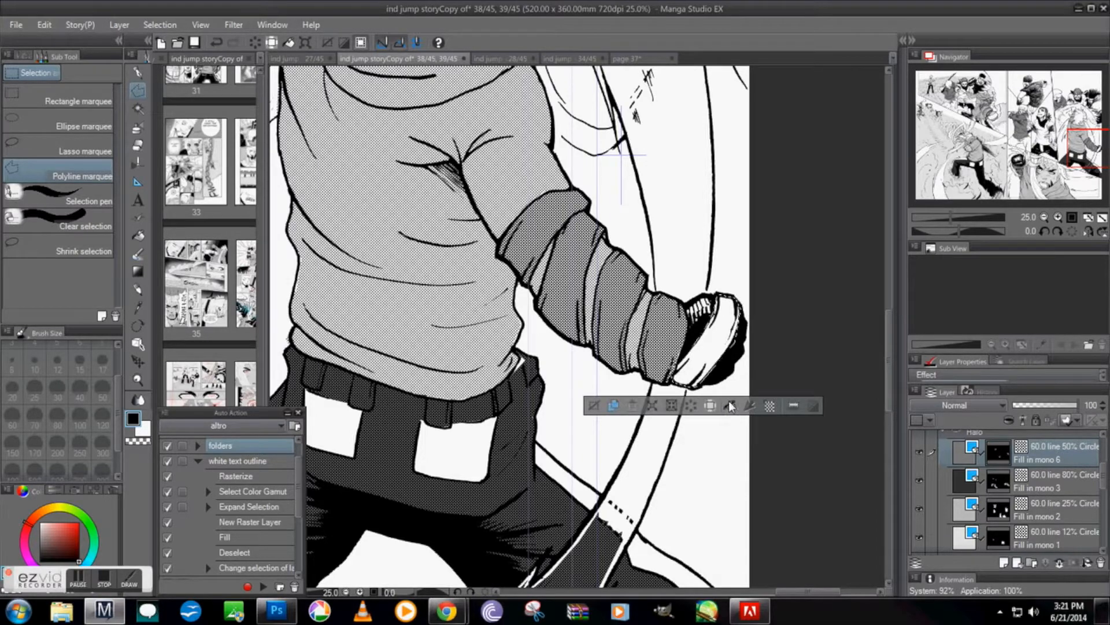
{"action": "left_click", "coordinate": [731, 406]}
{"action": "left_click", "coordinate": [594, 406]}
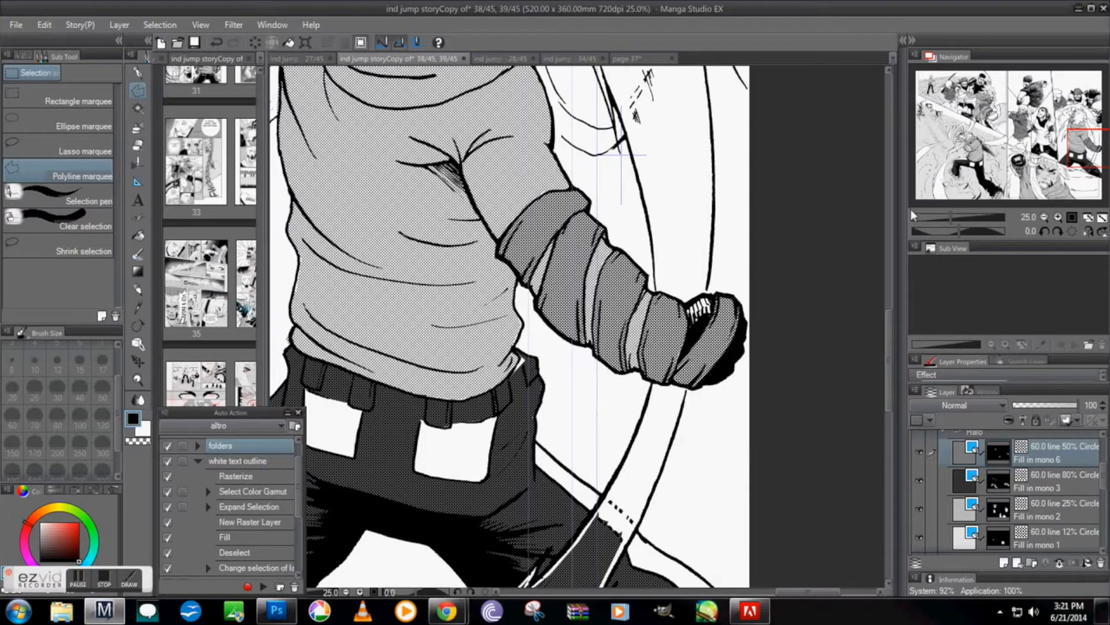
Outline the shaded hair on the back-turned Halo figure's head, delete its tone from the 25% tone layer, and deselect
{"action": "left_click", "coordinate": [1043, 217]}
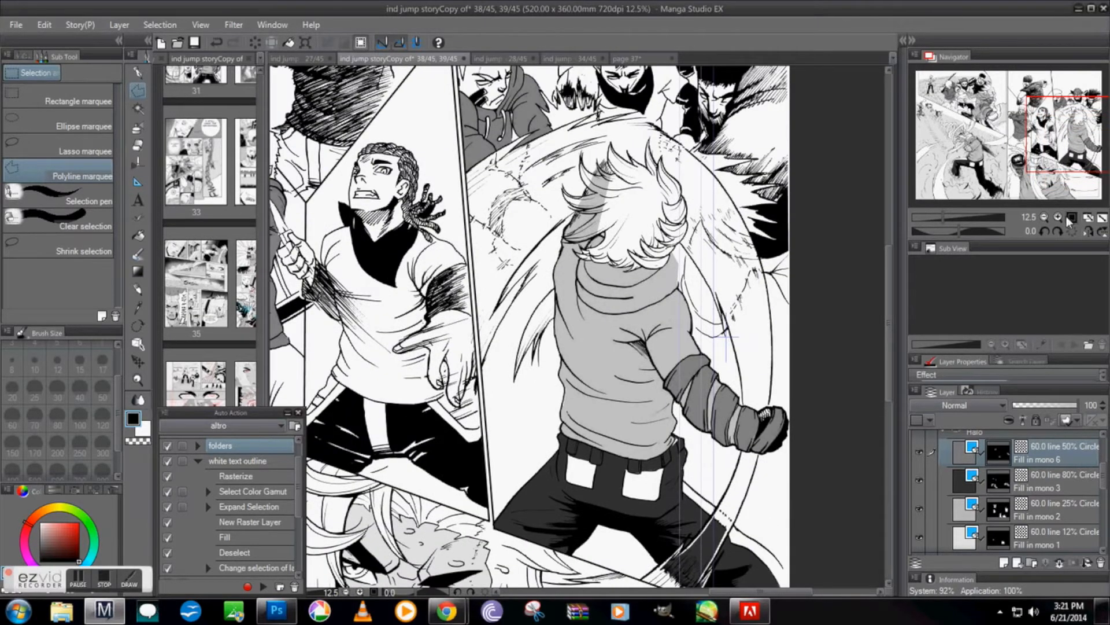
{"action": "left_click", "coordinate": [1044, 217]}
{"action": "left_click_drag", "start_coordinate": [1007, 161], "coordinate": [996, 177]}
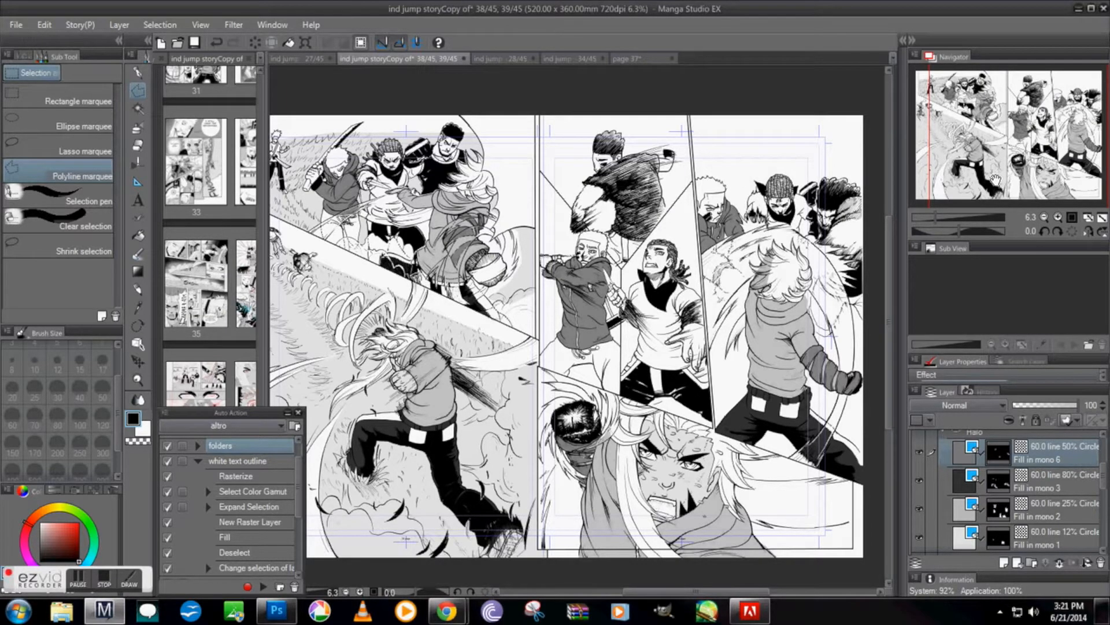
{"action": "left_click", "coordinate": [1058, 217]}
{"action": "left_click_drag", "start_coordinate": [1068, 139], "coordinate": [1075, 118]}
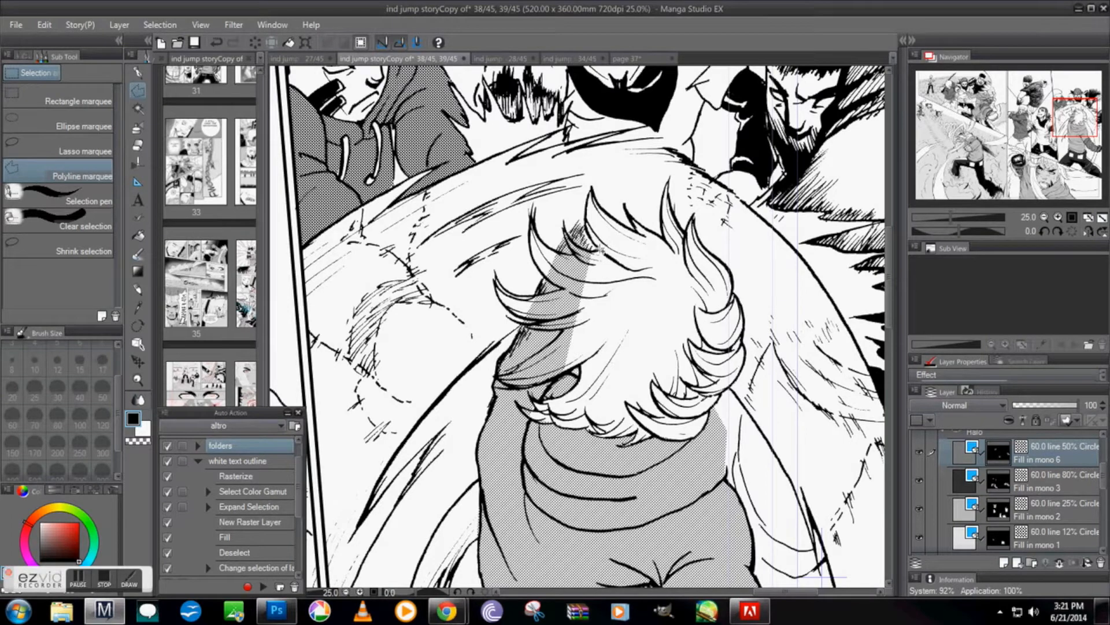
{"action": "mouse_move", "coordinate": [587, 250]}
{"action": "left_mouse_down"}
{"action": "mouse_move", "coordinate": [564, 228]}
{"action": "mouse_move", "coordinate": [572, 256]}
{"action": "mouse_move", "coordinate": [546, 244]}
{"action": "left_mouse_up"}
{"action": "left_click", "coordinate": [534, 231]}
{"action": "left_click", "coordinate": [532, 213]}
{"action": "left_click", "coordinate": [530, 248]}
{"action": "left_click", "coordinate": [539, 269]}
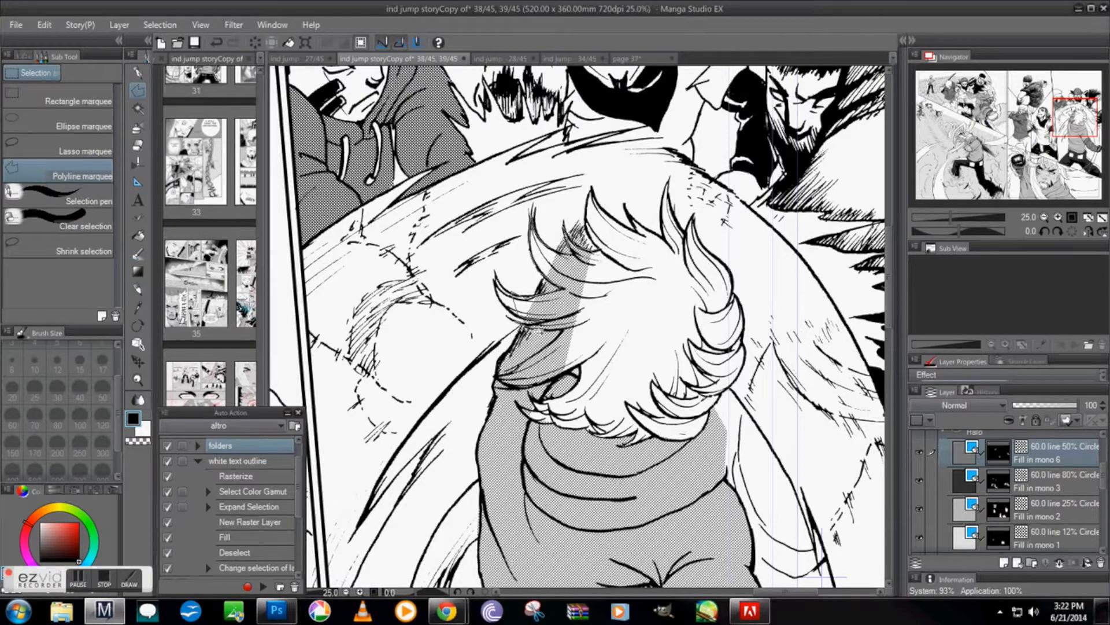
{"action": "left_click", "coordinate": [497, 378]}
{"action": "left_click", "coordinate": [509, 387]}
{"action": "left_click", "coordinate": [538, 386]}
{"action": "left_click", "coordinate": [566, 375]}
{"action": "left_click", "coordinate": [609, 351]}
{"action": "left_click", "coordinate": [642, 264]}
{"action": "double_click", "coordinate": [594, 247]}
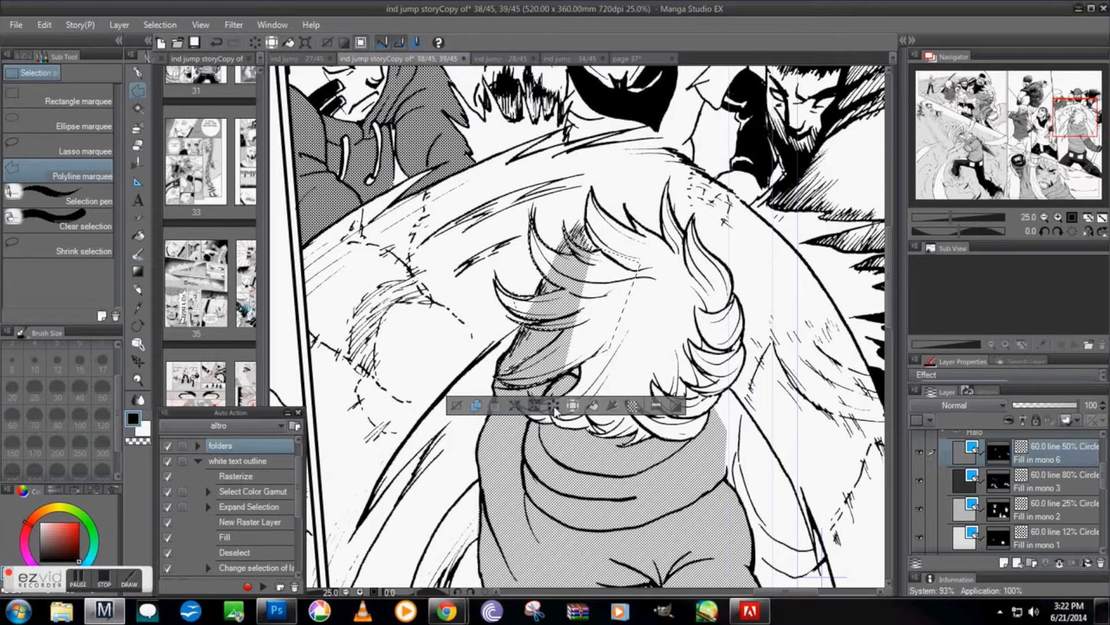
{"action": "mouse_move", "coordinate": [1103, 483]}
{"action": "left_mouse_down"}
{"action": "mouse_move", "coordinate": [1103, 509]}
{"action": "mouse_move", "coordinate": [1104, 473]}
{"action": "mouse_move", "coordinate": [1104, 488]}
{"action": "left_mouse_up"}
{"action": "left_click", "coordinate": [1058, 486]}
{"action": "key", "text": "Delete"}
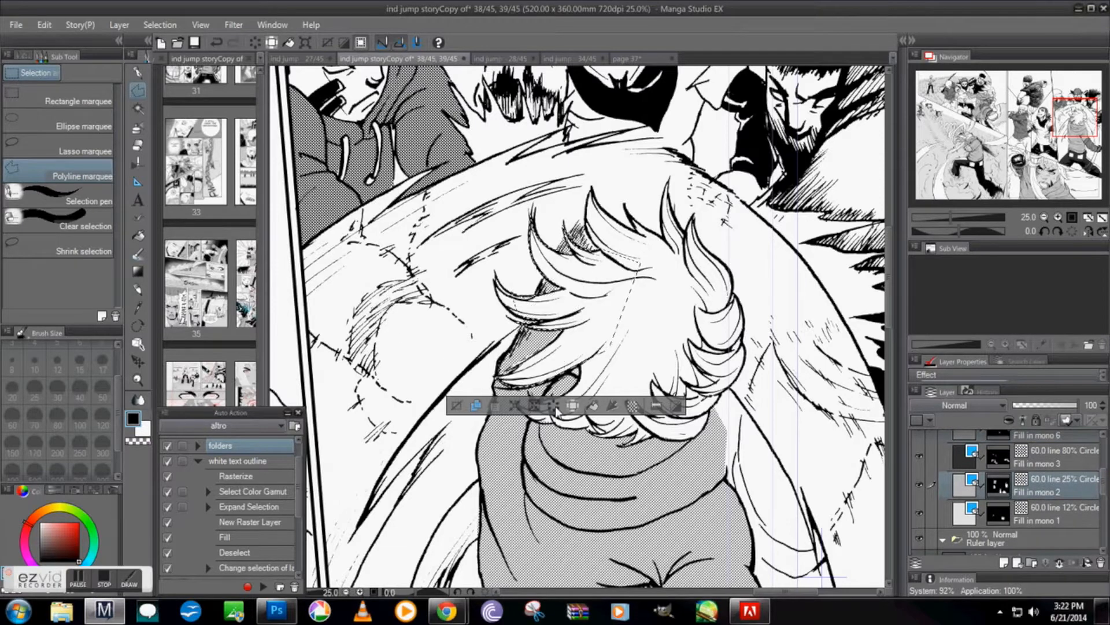
{"action": "key", "text": "ctrl+d"}
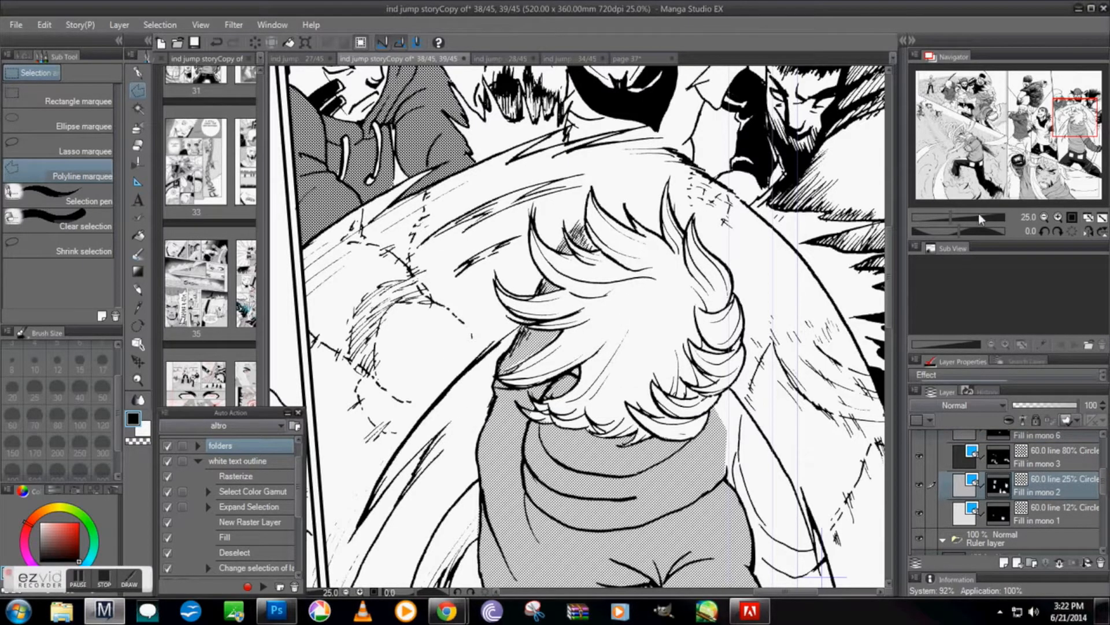
Save the toned spread
{"action": "left_click", "coordinate": [1044, 217]}
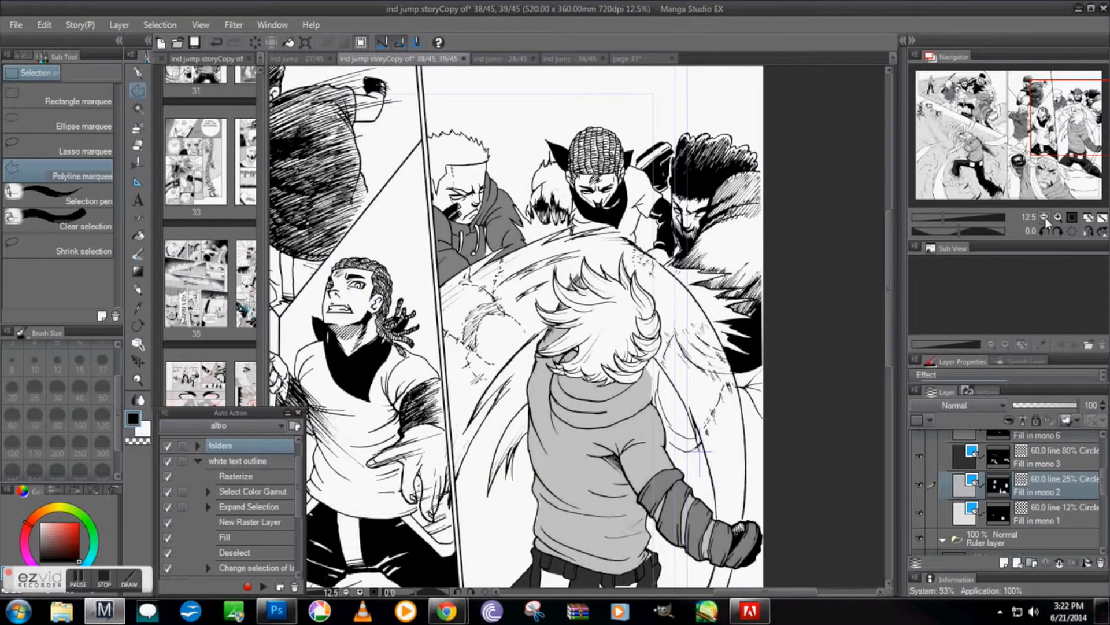
{"action": "left_click", "coordinate": [1044, 217]}
{"action": "left_click", "coordinate": [17, 25]}
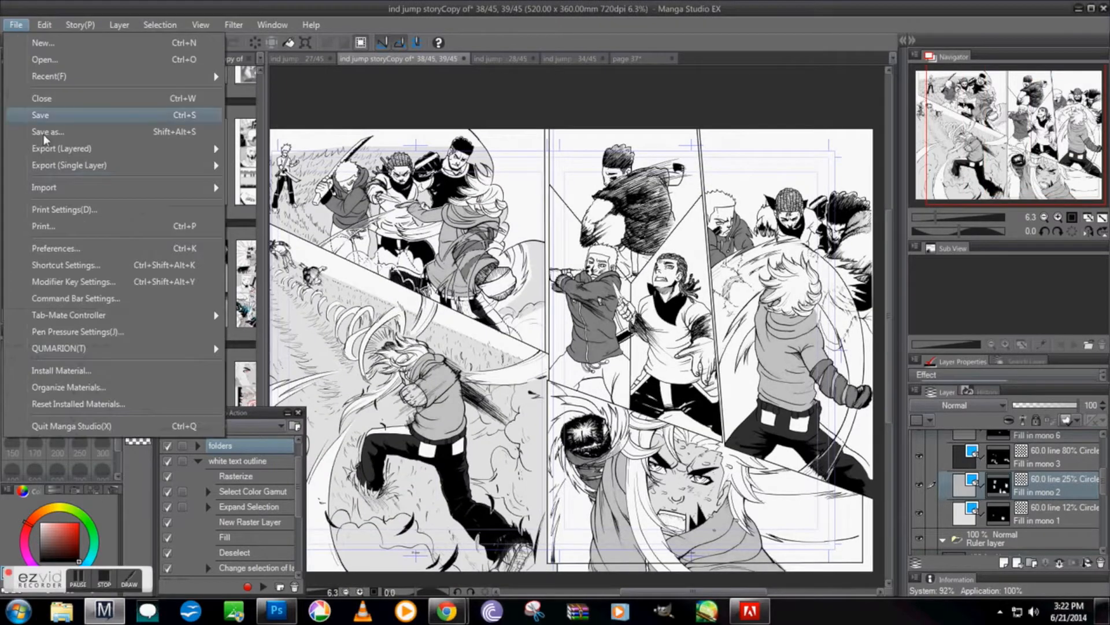
{"action": "key", "text": "Escape"}
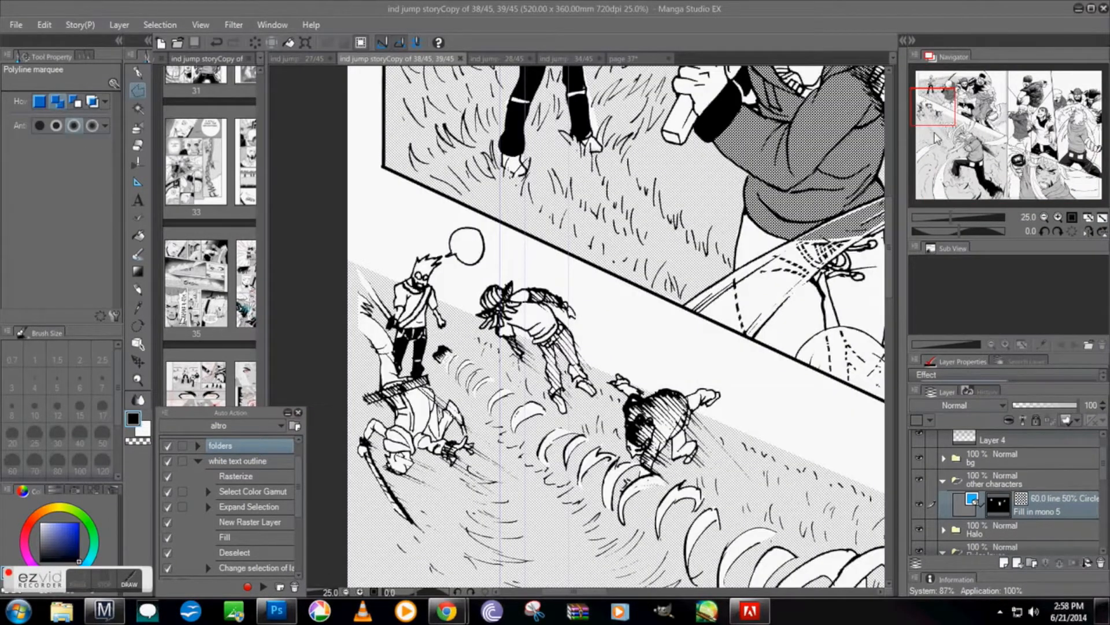
Outline the clothing of the fallen figure at the panel's left edge, fill it with the 50% tone, and deselect
{"action": "left_click_drag", "start_coordinate": [936, 134], "coordinate": [936, 107]}
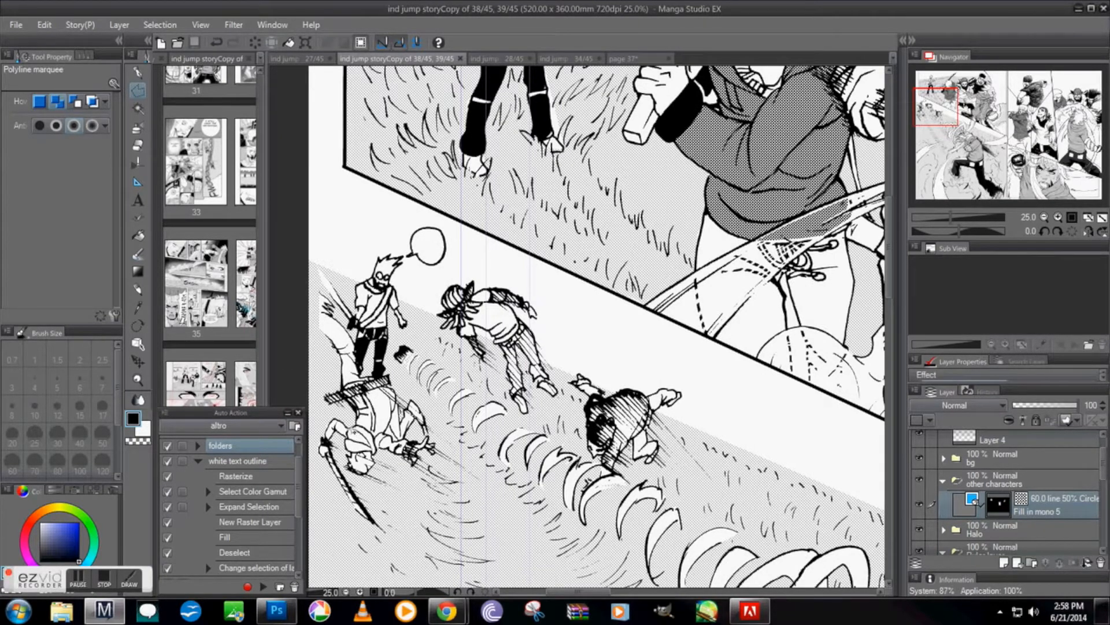
{"action": "left_click", "coordinate": [342, 422]}
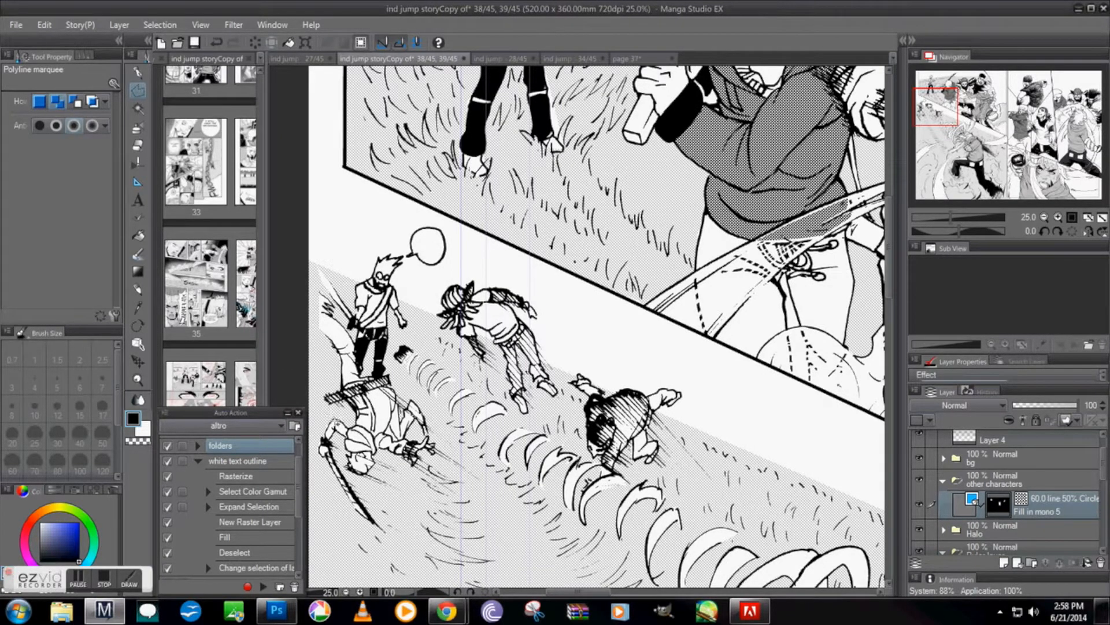
{"action": "key", "text": "x"}
{"action": "left_click", "coordinate": [1057, 218]}
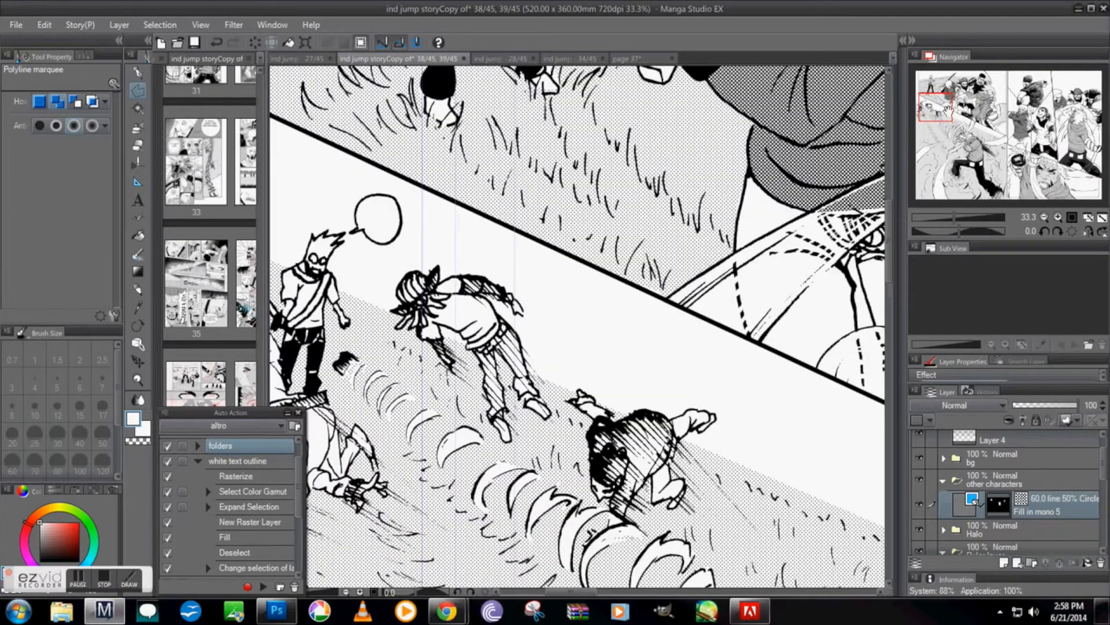
{"action": "left_click", "coordinate": [926, 115]}
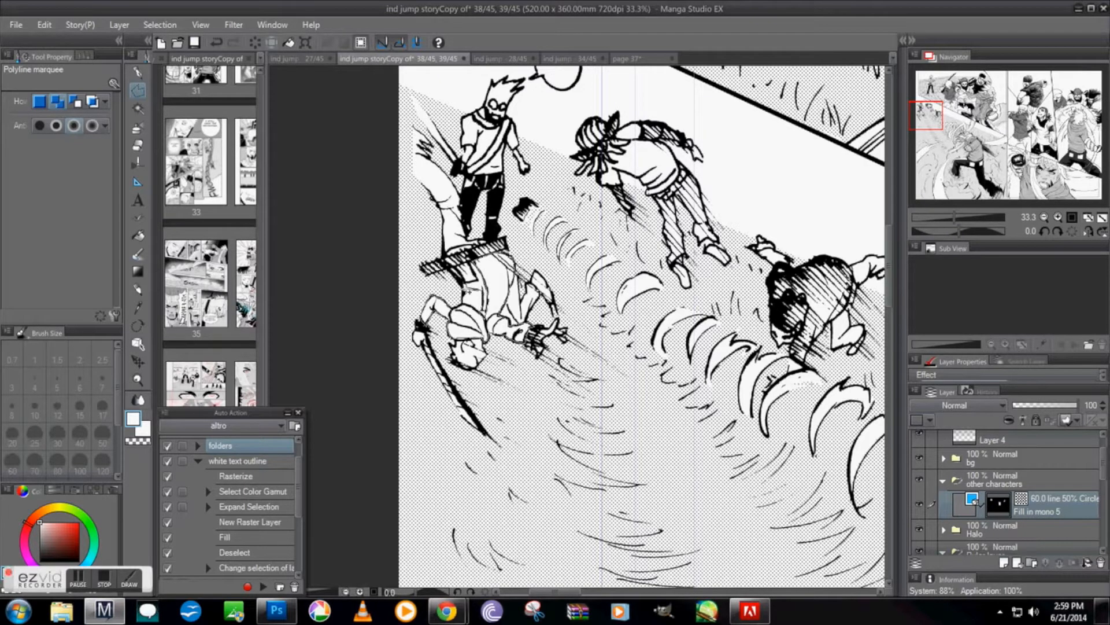
{"action": "double_click", "coordinate": [458, 311]}
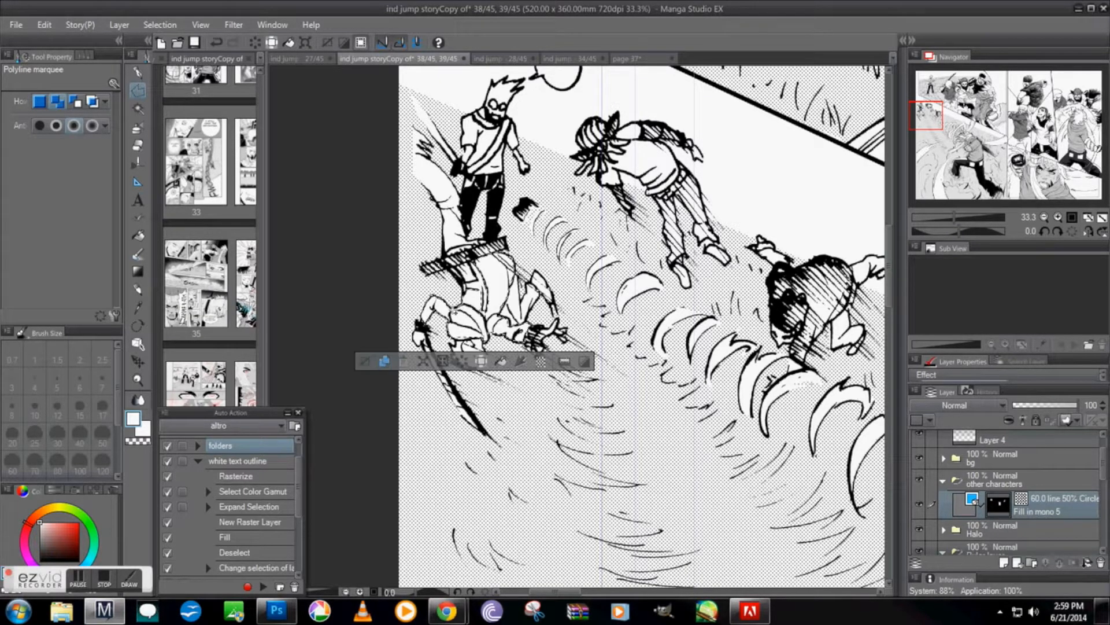
{"action": "left_click", "coordinate": [505, 368]}
{"action": "key", "text": "ctrl+d"}
Outline the remaining untoned gap near the fallen figure's collar, fill it with the 50% tone, and deselect
{"action": "left_click", "coordinate": [451, 338]}
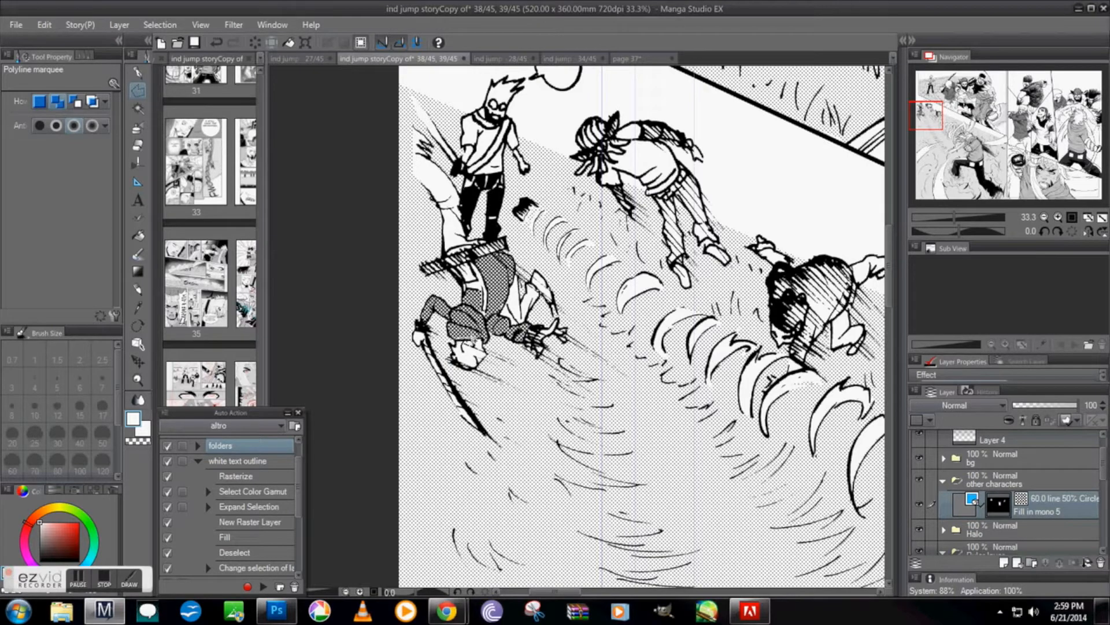
{"action": "left_click", "coordinate": [484, 335]}
{"action": "double_click", "coordinate": [454, 335]}
{"action": "left_click", "coordinate": [501, 362]}
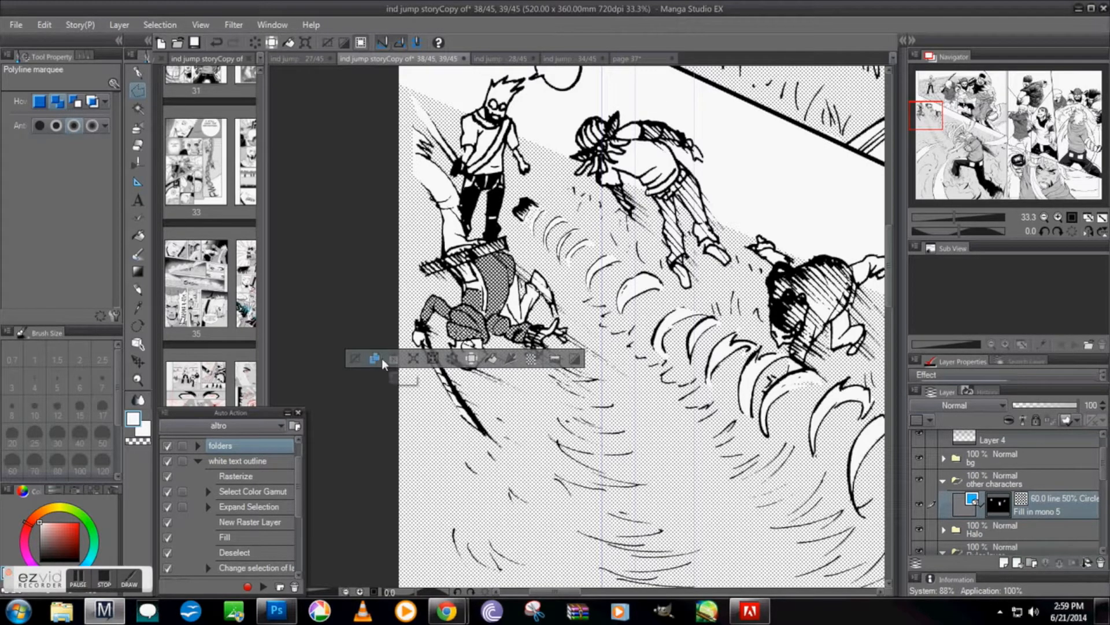
{"action": "key", "text": "ctrl+d"}
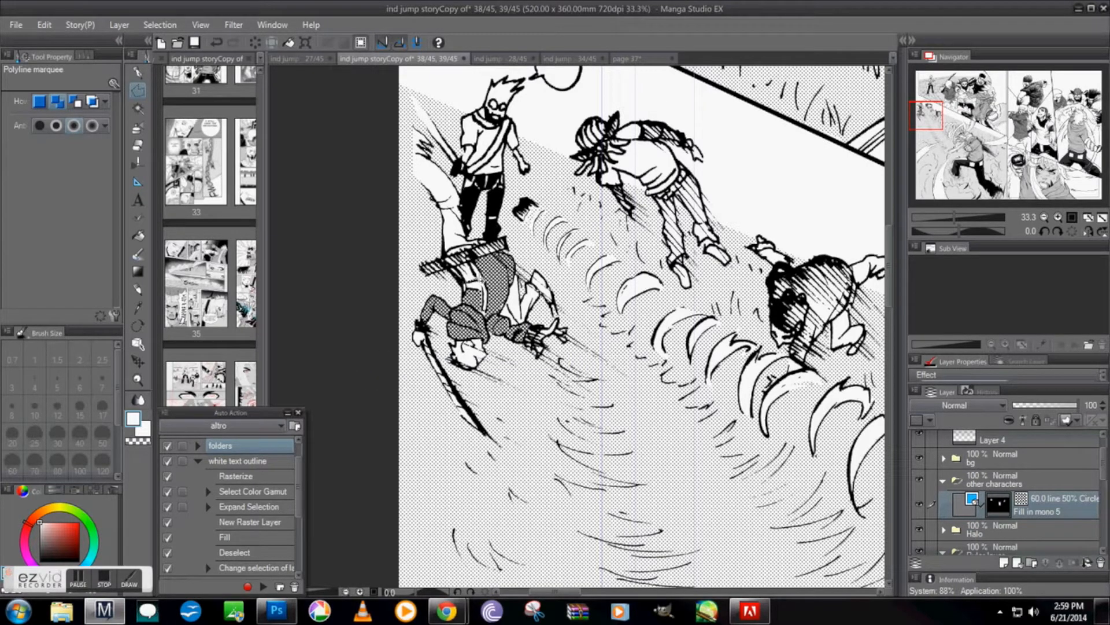
Outline the leftover untoned patches at the fallen figure's waist and torso, filling each with the 50% tone and deselecting
{"action": "double_click", "coordinate": [456, 266]}
{"action": "left_click", "coordinate": [491, 303]}
{"action": "left_click", "coordinate": [355, 302]}
{"action": "double_click", "coordinate": [440, 257]}
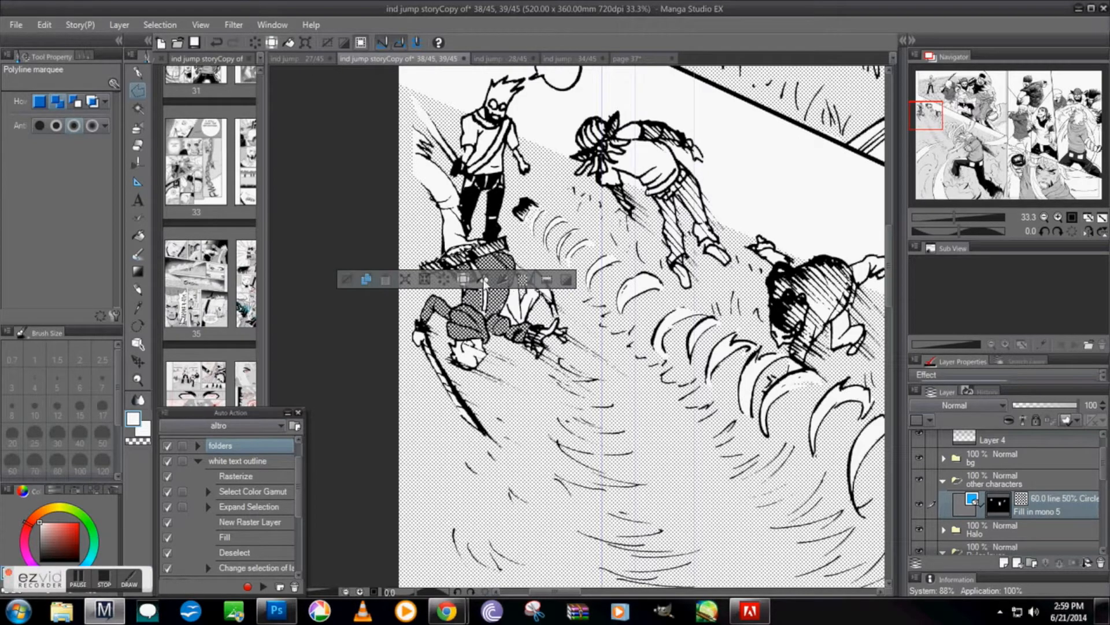
{"action": "left_click", "coordinate": [347, 282]}
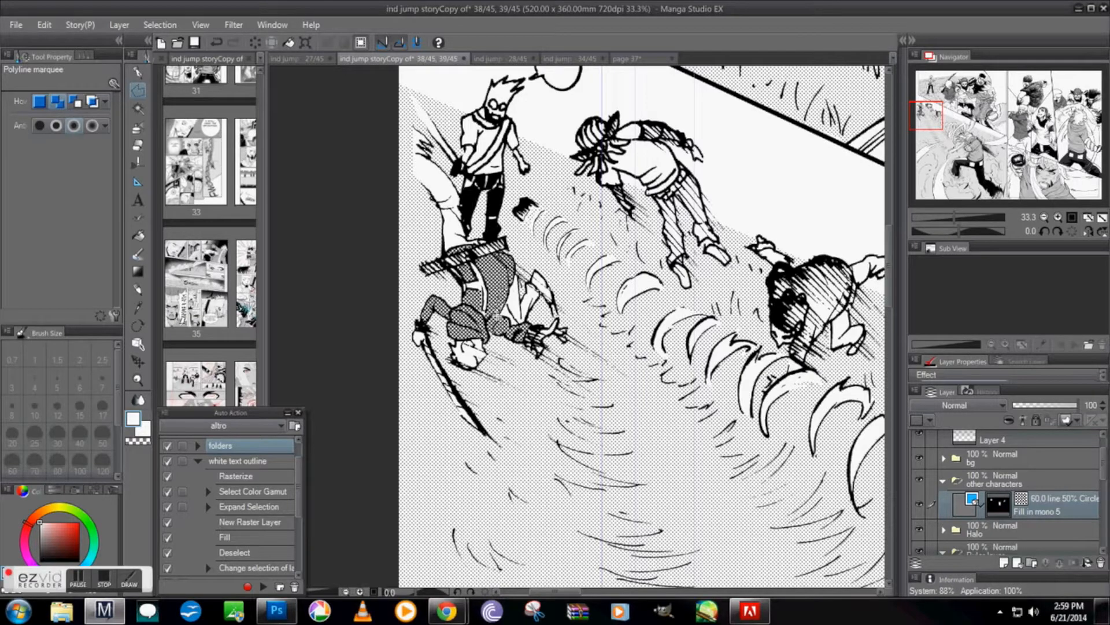
{"action": "double_click", "coordinate": [499, 300]}
{"action": "left_click", "coordinate": [386, 335]}
Draw a cluster of G-pen speed lines on Layer 1 from the last panel's left border up toward the white-haired figure's head
{"action": "scroll", "coordinate": [1026, 181], "scroll_direction": "down", "scroll_amount": 3}
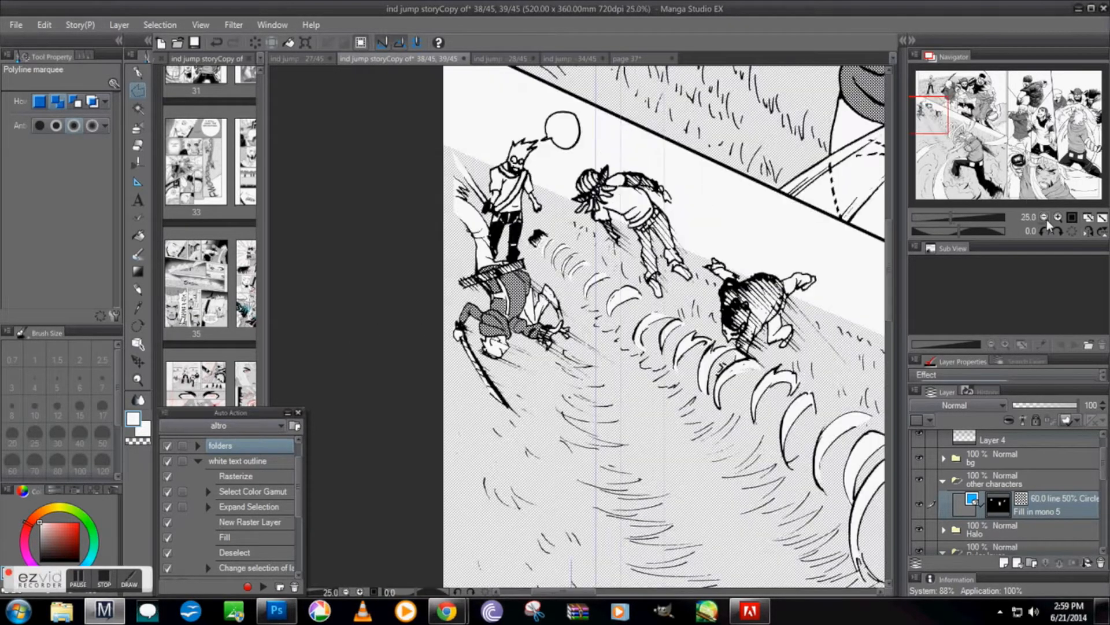
{"action": "scroll", "coordinate": [1016, 155], "scroll_direction": "up", "scroll_amount": 1}
{"action": "left_click_drag", "start_coordinate": [1016, 155], "coordinate": [998, 138]}
{"action": "left_click", "coordinate": [1044, 217]}
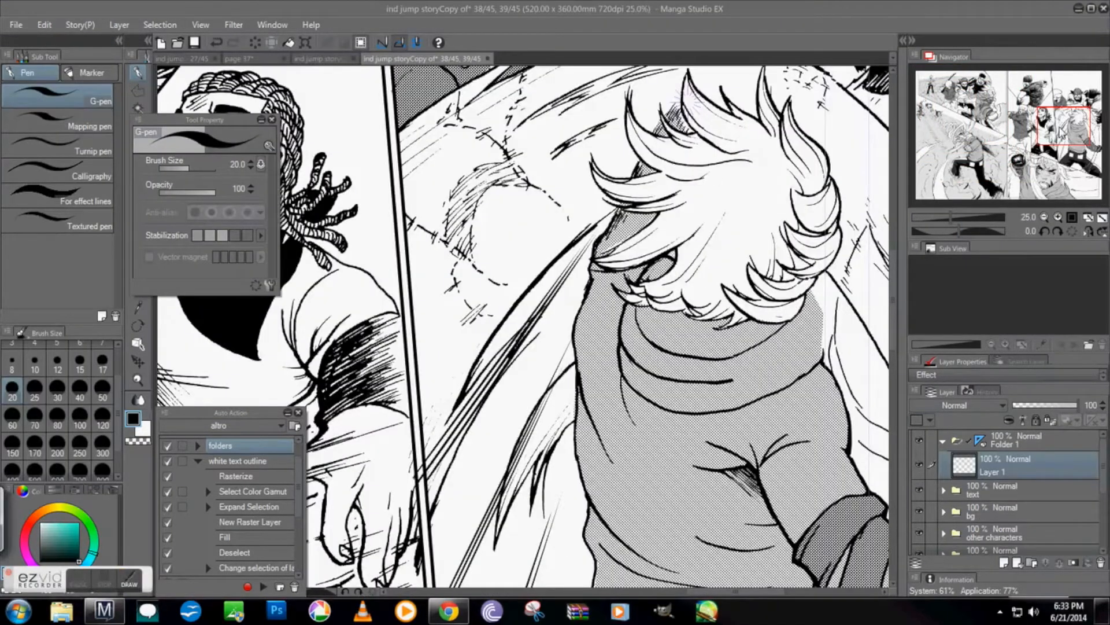
{"action": "mouse_move", "coordinate": [407, 259]}
{"action": "left_mouse_down"}
{"action": "mouse_move", "coordinate": [401, 310]}
{"action": "mouse_move", "coordinate": [406, 250]}
{"action": "mouse_move", "coordinate": [349, 357]}
{"action": "mouse_move", "coordinate": [564, 237]}
{"action": "left_mouse_up"}
{"action": "left_click_drag", "start_coordinate": [341, 369], "coordinate": [562, 240]}
{"action": "left_click_drag", "start_coordinate": [344, 376], "coordinate": [517, 269]}
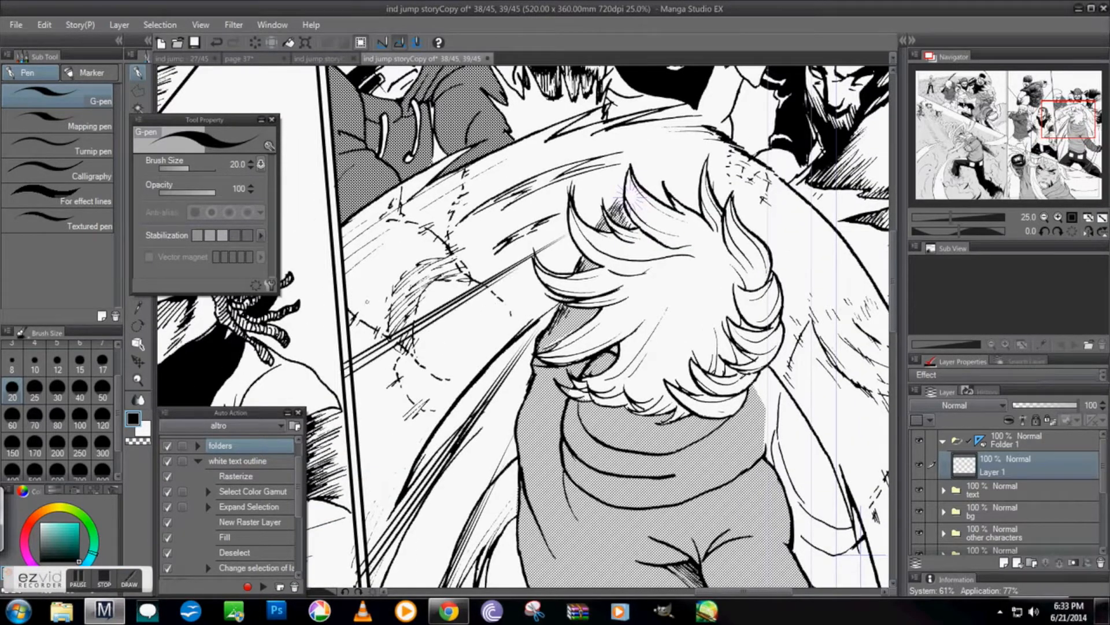
Add a nearly horizontal cluster of speed lines from the left panel border, just below the hooded man
{"action": "left_click_drag", "start_coordinate": [329, 200], "coordinate": [617, 198]}
{"action": "key", "text": "ctrl+z"}
{"action": "left_click_drag", "start_coordinate": [327, 183], "coordinate": [537, 185]}
Draw a diagonal cluster of speed lines from the left panel border down across the hooded man, redoing uneven strokes
{"action": "scroll", "coordinate": [431, 189], "scroll_direction": "up", "scroll_amount": 5}
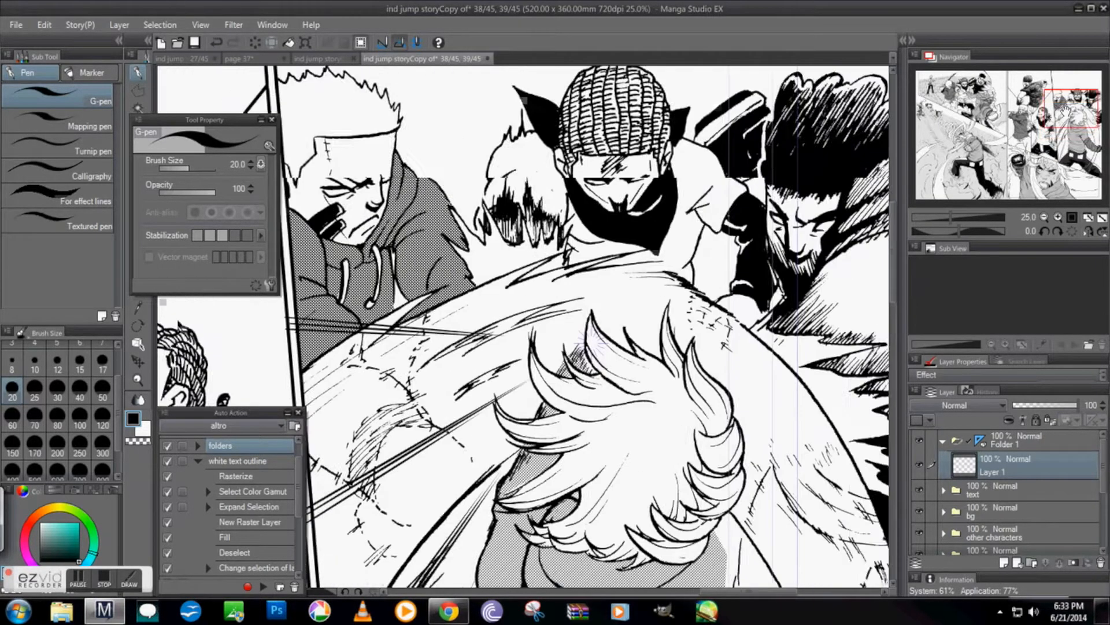
{"action": "mouse_move", "coordinate": [355, 214]}
{"action": "left_mouse_down"}
{"action": "mouse_move", "coordinate": [587, 438]}
{"action": "mouse_move", "coordinate": [363, 207]}
{"action": "mouse_move", "coordinate": [532, 379]}
{"action": "left_mouse_up"}
{"action": "left_click_drag", "start_coordinate": [354, 194], "coordinate": [605, 450]}
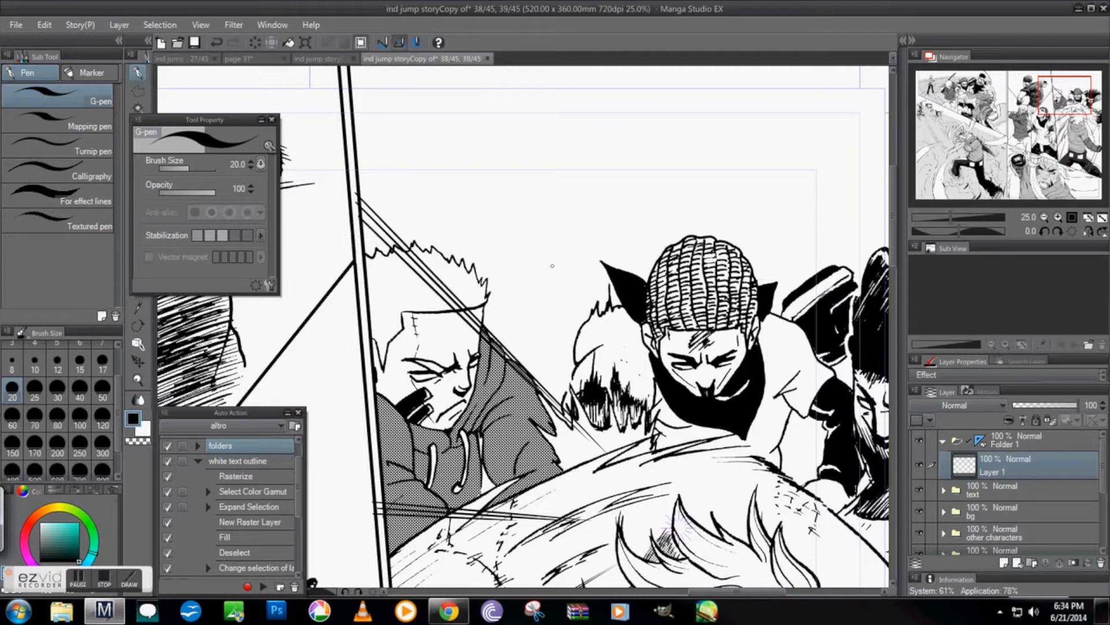
{"action": "key", "text": "ctrl+z"}
{"action": "key", "text": "ctrl+z"}
{"action": "left_click_drag", "start_coordinate": [356, 198], "coordinate": [608, 455]}
{"action": "key", "text": "ctrl+z"}
{"action": "left_click_drag", "start_coordinate": [347, 196], "coordinate": [645, 495]}
{"action": "key", "text": "ctrl+z"}
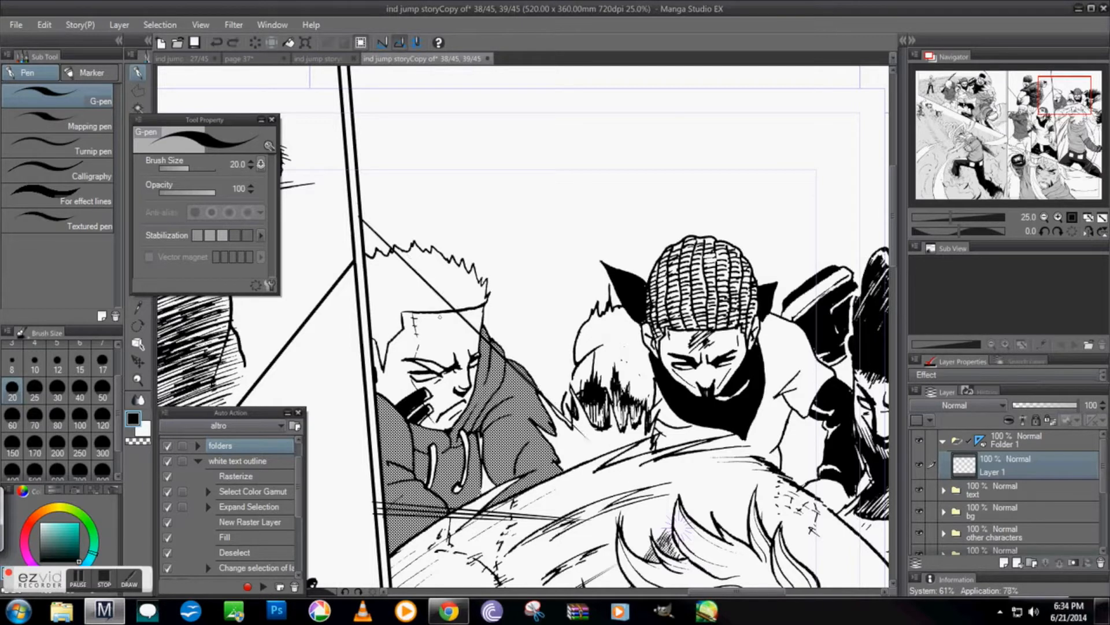
{"action": "left_click_drag", "start_coordinate": [355, 204], "coordinate": [593, 443]}
{"action": "left_click_drag", "start_coordinate": [359, 200], "coordinate": [605, 451]}
{"action": "key", "text": "ctrl+z"}
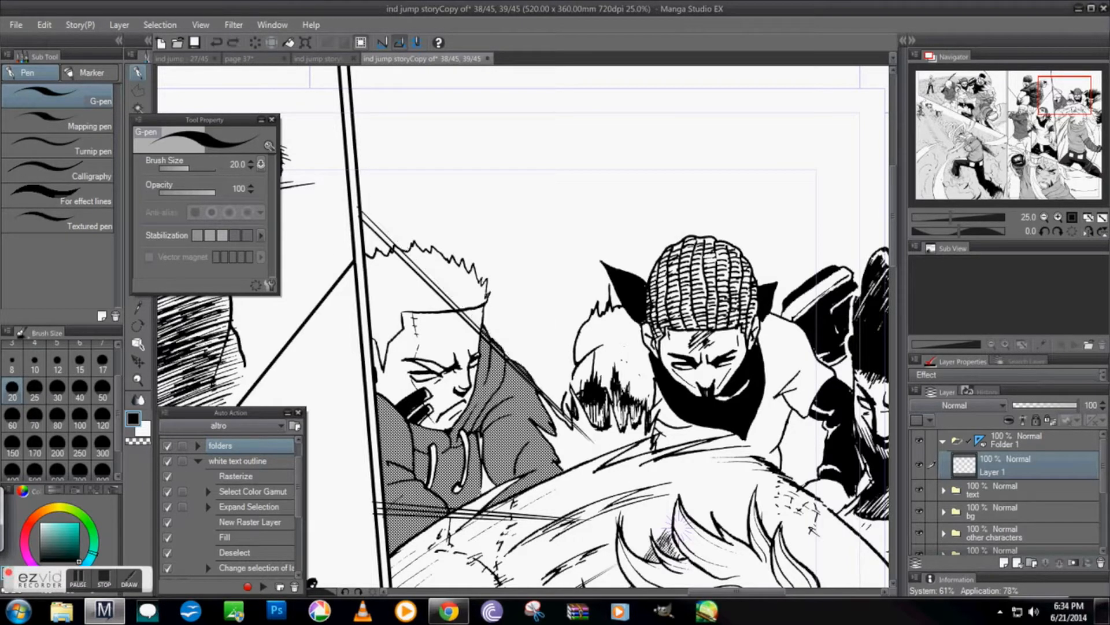
{"action": "left_click_drag", "start_coordinate": [357, 196], "coordinate": [547, 389]}
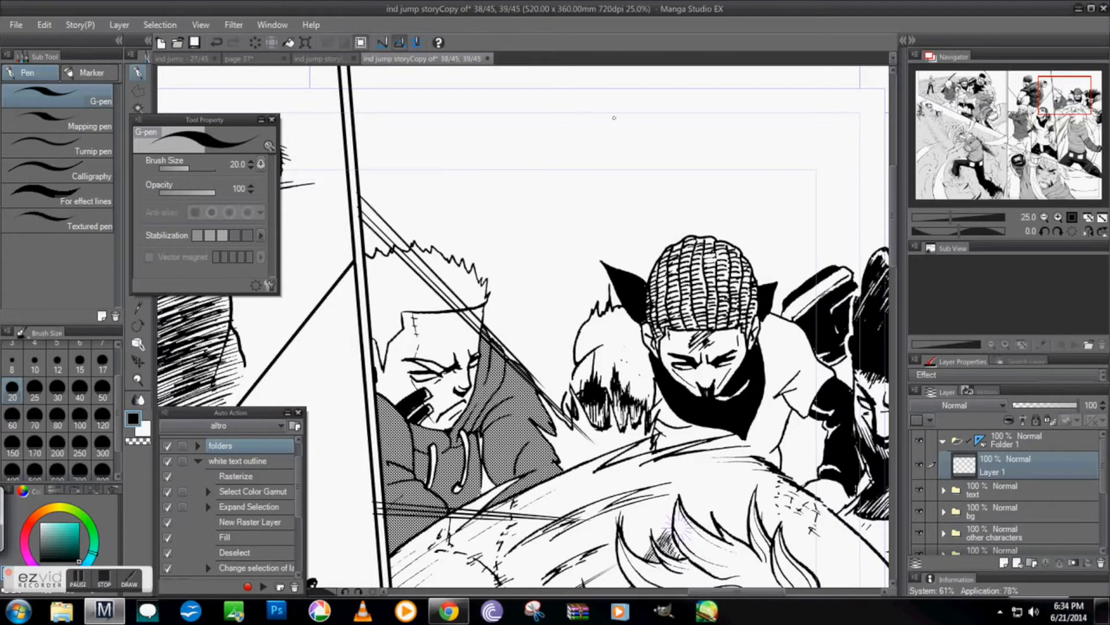
Draw a cluster of long diagonal speed lines from the panel's upper-left corner toward the central figures
{"action": "scroll", "coordinate": [615, 117], "scroll_direction": "up", "scroll_amount": 3}
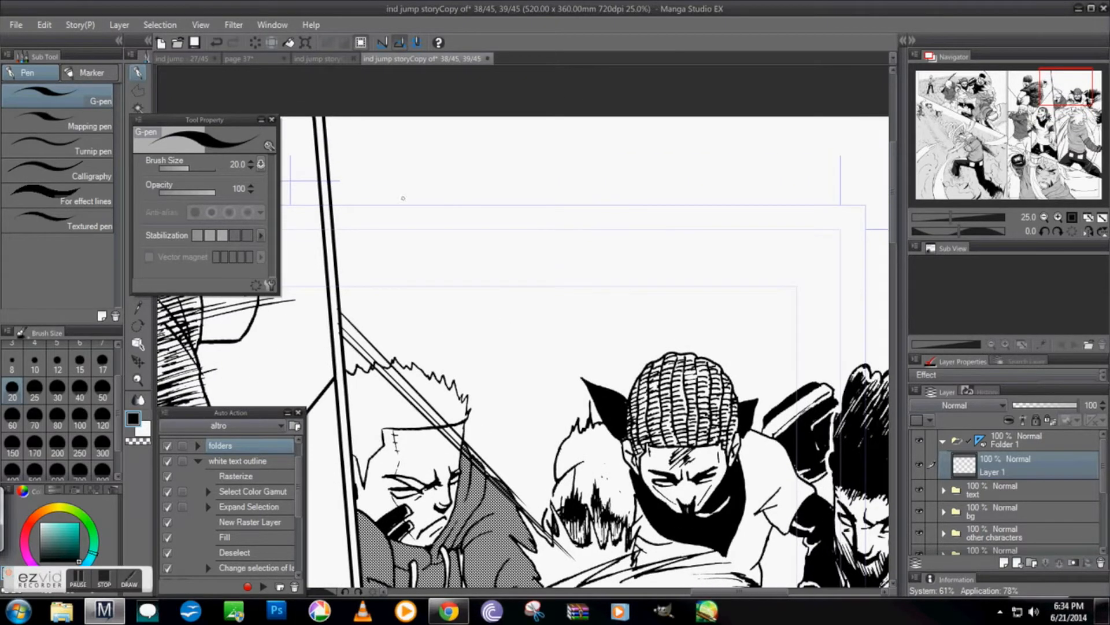
{"action": "mouse_move", "coordinate": [324, 133]}
{"action": "left_mouse_down"}
{"action": "mouse_move", "coordinate": [528, 304]}
{"action": "mouse_move", "coordinate": [572, 261]}
{"action": "left_mouse_up"}
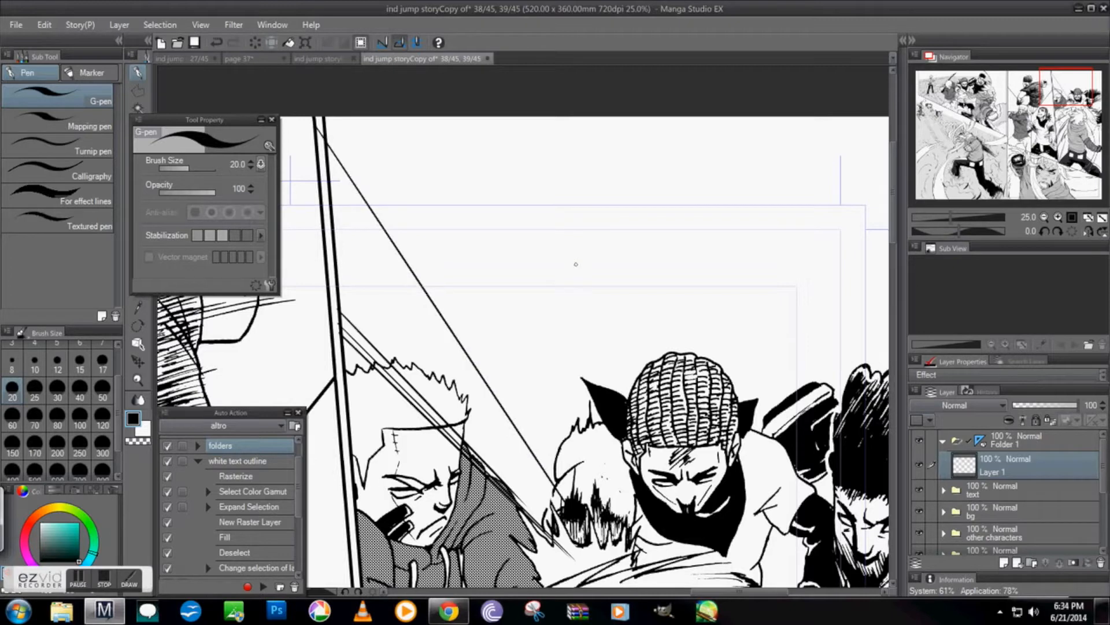
{"action": "key", "text": "ctrl+z"}
{"action": "left_click_drag", "start_coordinate": [308, 123], "coordinate": [518, 435]}
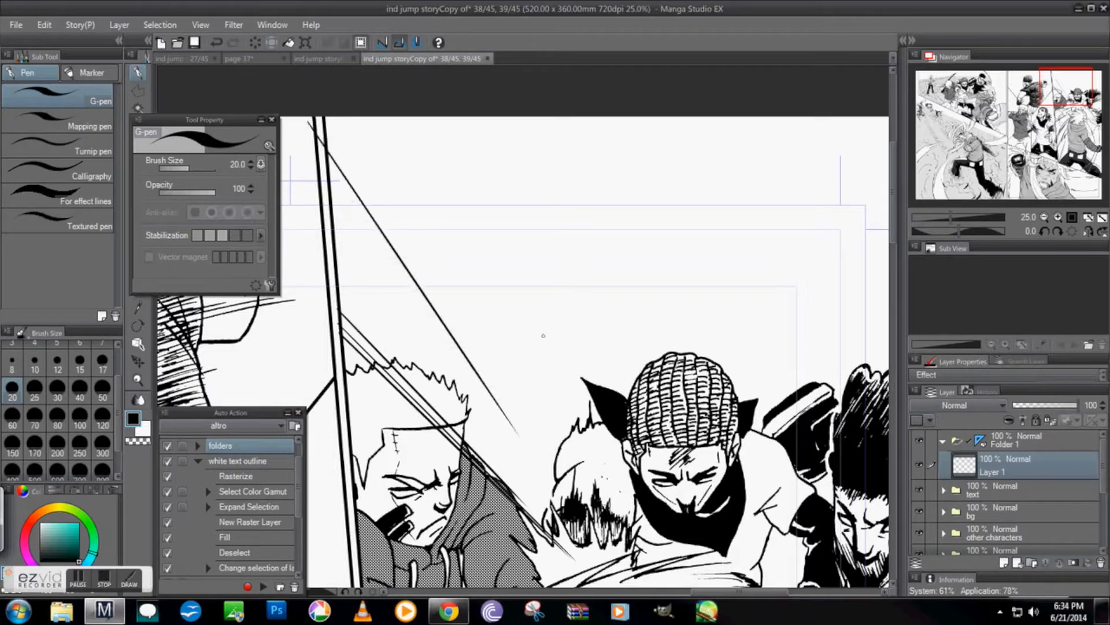
{"action": "left_click_drag", "start_coordinate": [317, 122], "coordinate": [485, 380]}
{"action": "left_click_drag", "start_coordinate": [324, 120], "coordinate": [483, 370]}
Draw a tapering three-line speed-line cluster slanting down from the page's top edge, beside the long corner cluster
{"action": "left_click_drag", "start_coordinate": [444, 93], "coordinate": [528, 303]}
{"action": "left_click_drag", "start_coordinate": [466, 100], "coordinate": [515, 245]}
{"action": "key", "text": "ctrl+z"}
{"action": "left_click_drag", "start_coordinate": [468, 116], "coordinate": [509, 230]}
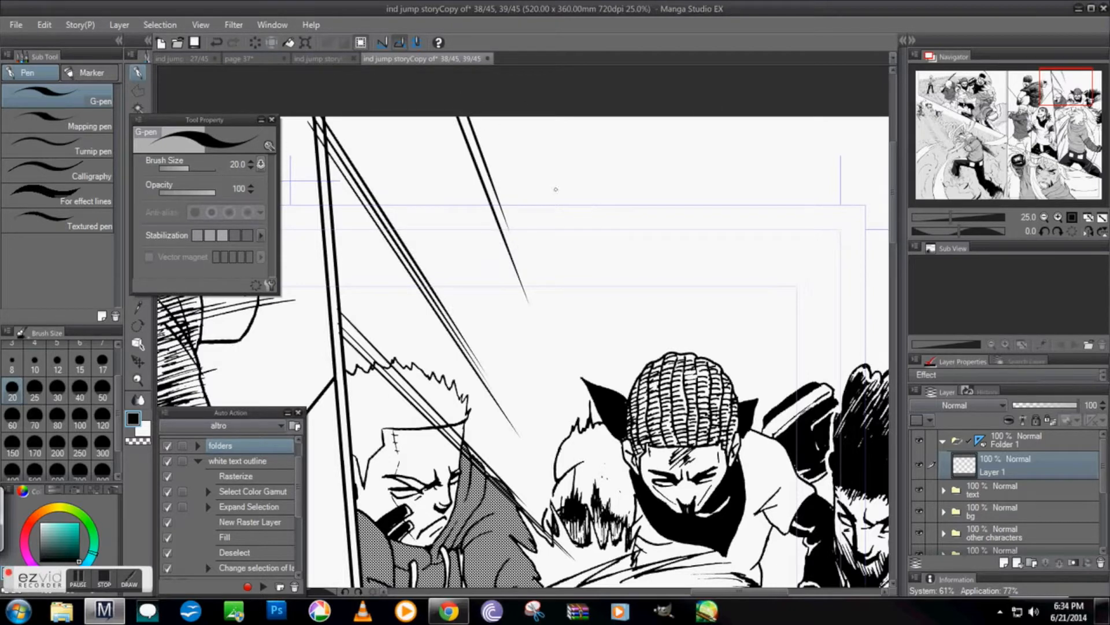
{"action": "left_click_drag", "start_coordinate": [478, 115], "coordinate": [508, 203]}
Draw a near-vertical speed-line cluster above the braided man and another from the page's top edge farther right, slanting inward
{"action": "left_click_drag", "start_coordinate": [621, 113], "coordinate": [632, 271]}
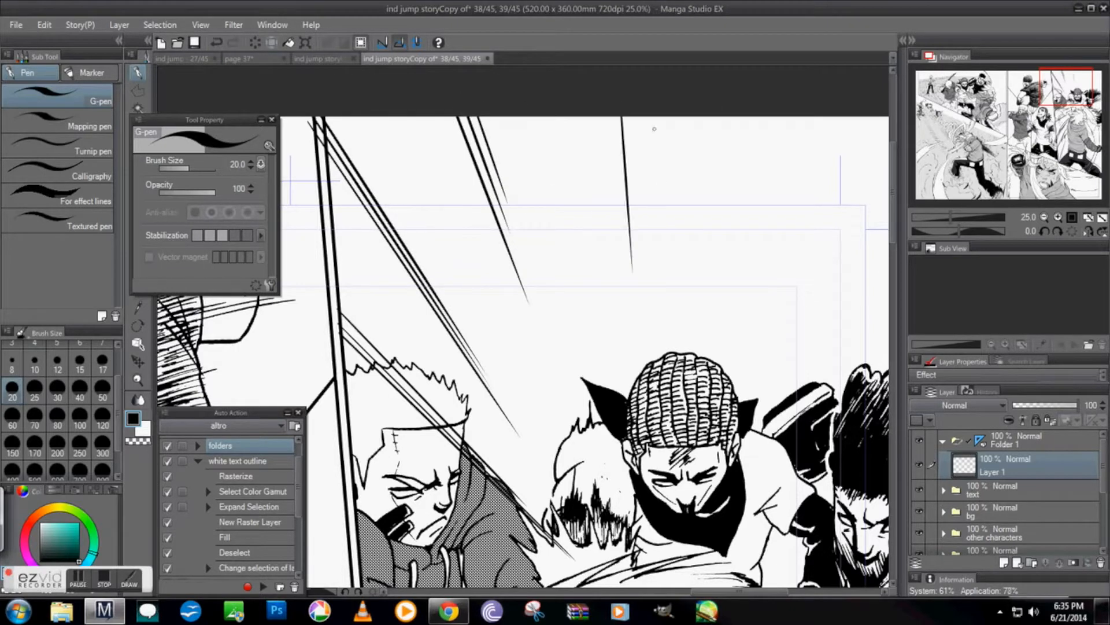
{"action": "mouse_move", "coordinate": [628, 114]}
{"action": "left_mouse_down"}
{"action": "mouse_move", "coordinate": [636, 240]}
{"action": "mouse_move", "coordinate": [641, 213]}
{"action": "left_mouse_up"}
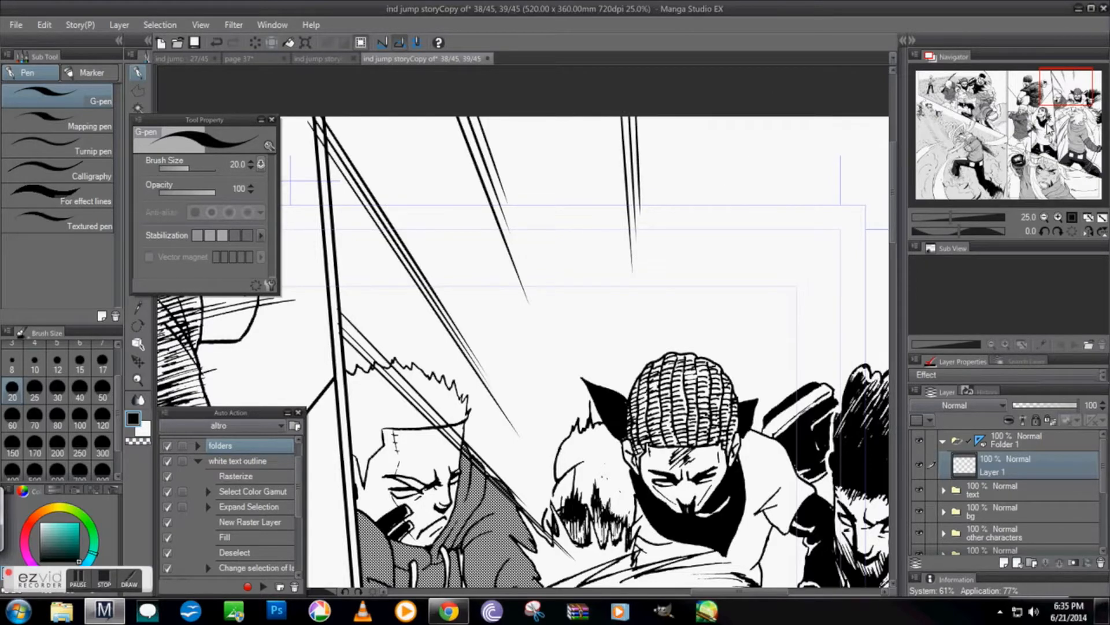
{"action": "left_click_drag", "start_coordinate": [1067, 92], "coordinate": [1075, 93]}
{"action": "mouse_move", "coordinate": [660, 90]}
{"action": "left_mouse_down"}
{"action": "mouse_move", "coordinate": [634, 214]}
{"action": "mouse_move", "coordinate": [636, 267]}
{"action": "left_mouse_up"}
{"action": "left_click_drag", "start_coordinate": [665, 104], "coordinate": [635, 255]}
Draw an inward-slanting speed-line cluster from the page's top edge above the dark-haired man, redoing misplaced strokes
{"action": "left_click_drag", "start_coordinate": [797, 90], "coordinate": [711, 298]}
{"action": "key", "text": "ctrl+z"}
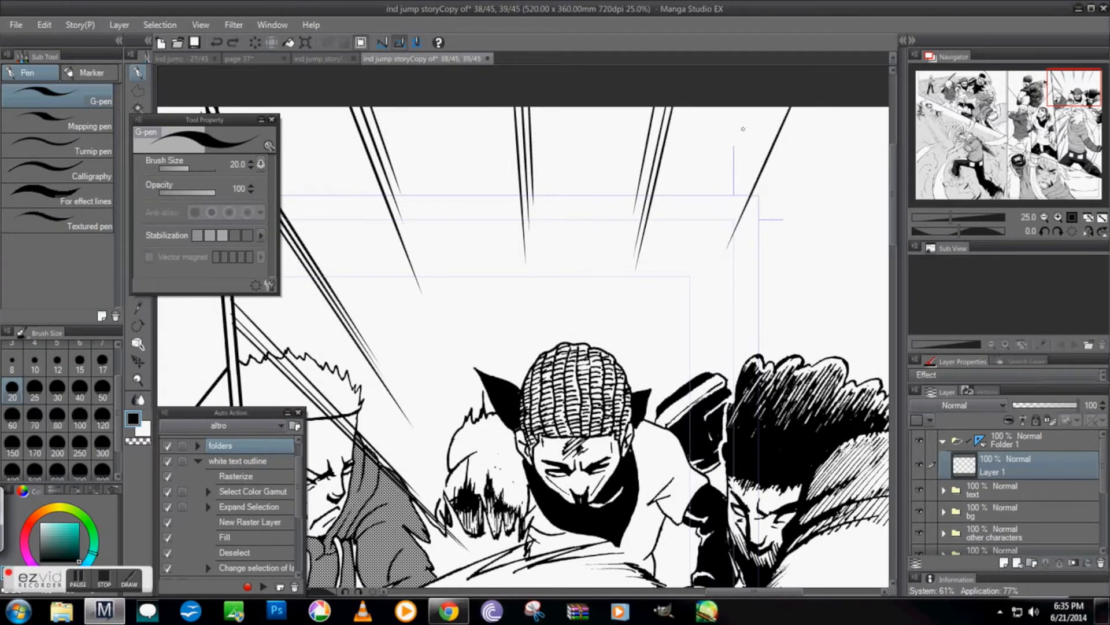
{"action": "left_click_drag", "start_coordinate": [805, 96], "coordinate": [728, 259]}
{"action": "key", "text": "ctrl+z"}
{"action": "mouse_move", "coordinate": [809, 96]}
{"action": "left_mouse_down"}
{"action": "mouse_move", "coordinate": [726, 271]}
{"action": "mouse_move", "coordinate": [744, 261]}
{"action": "left_mouse_up"}
{"action": "key", "text": "ctrl+z"}
{"action": "left_click_drag", "start_coordinate": [822, 99], "coordinate": [765, 210]}
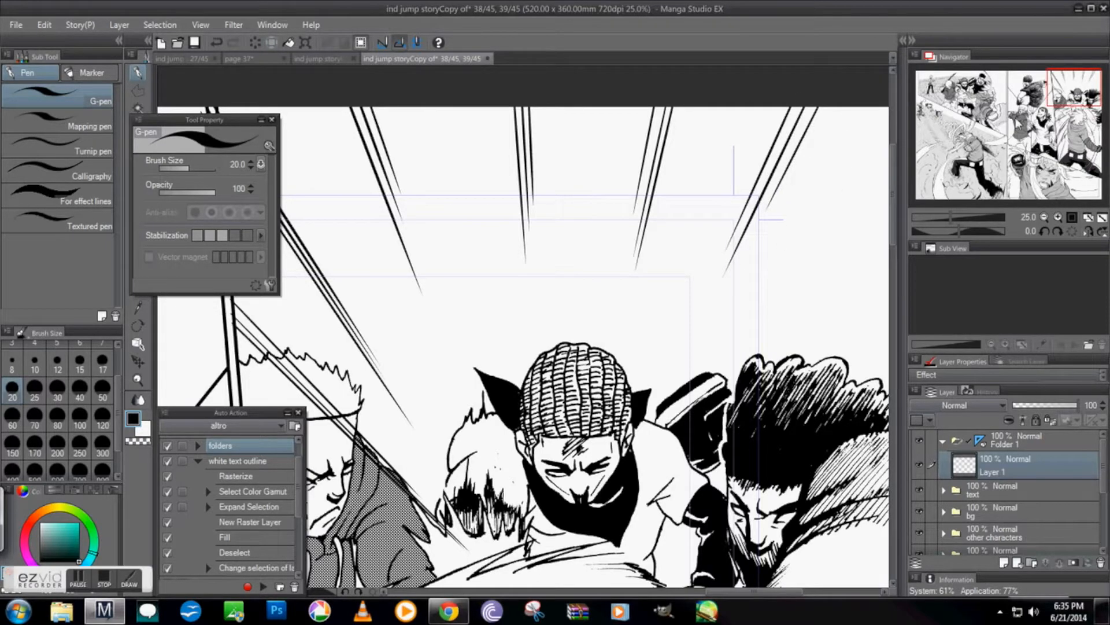
Draw speed-line clusters from the page's upper-right corner and from its right edge down to the dark-haired man's hair
{"action": "left_click", "coordinate": [1043, 217]}
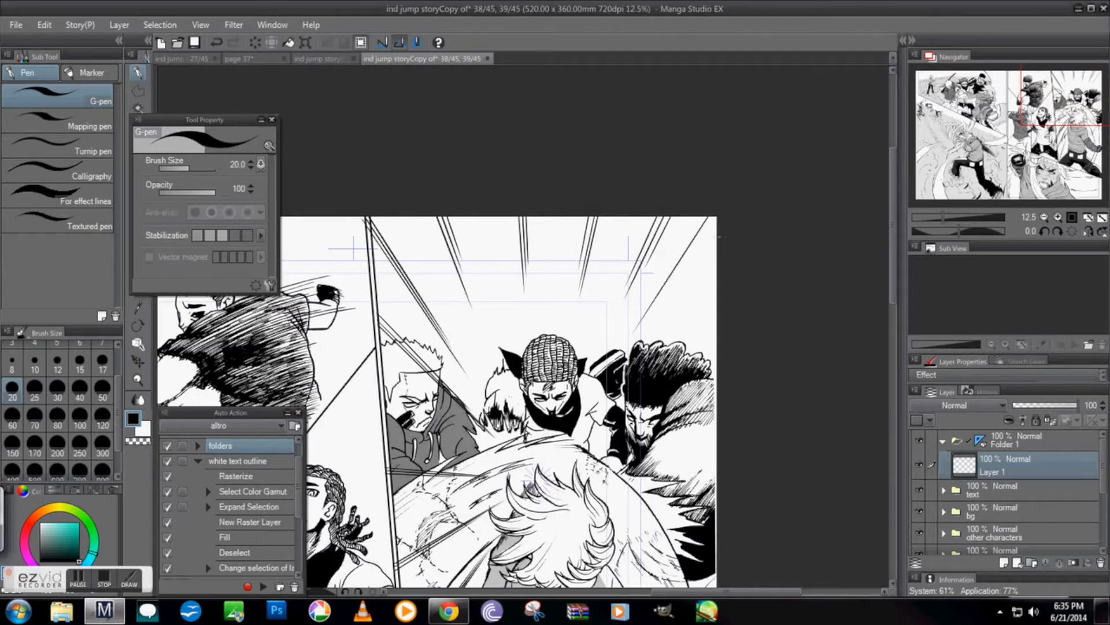
{"action": "key", "text": "ctrl+z"}
{"action": "left_click_drag", "start_coordinate": [797, 97], "coordinate": [650, 316]}
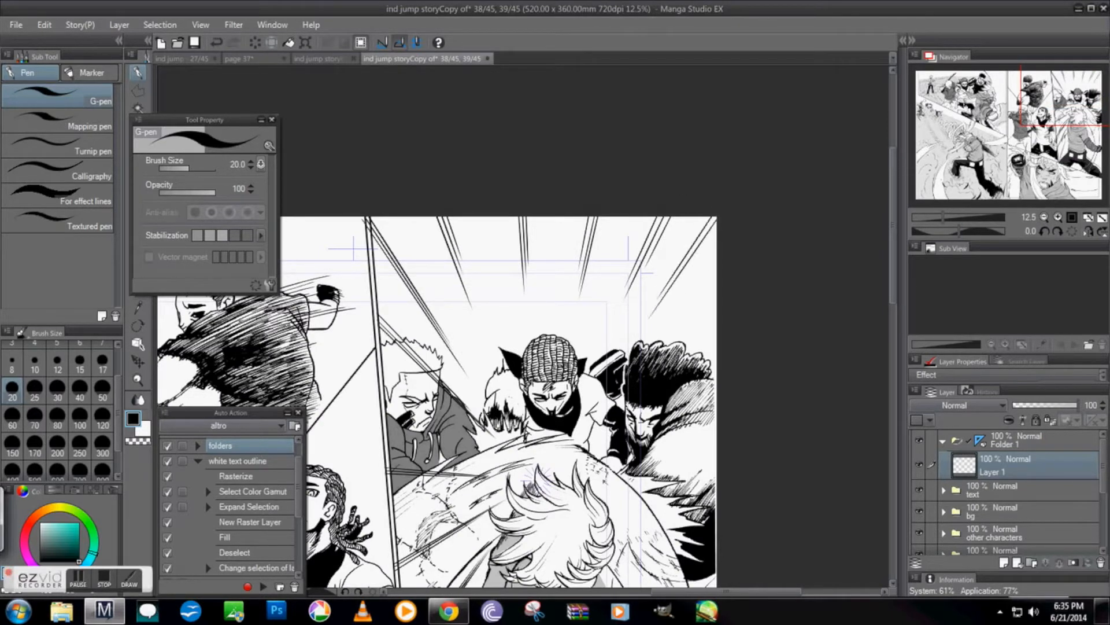
{"action": "left_click_drag", "start_coordinate": [720, 219], "coordinate": [663, 304]}
{"action": "left_click_drag", "start_coordinate": [727, 289], "coordinate": [654, 371]}
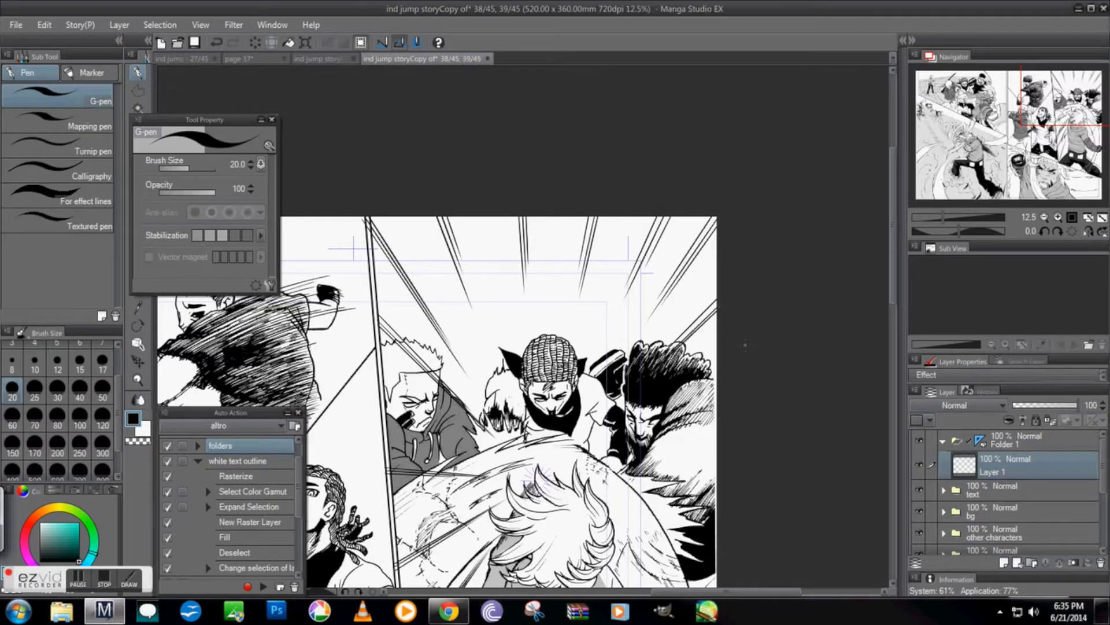
Draw speed lines from the page's right edge below the dark-haired man inward toward the white-haired figure's head
{"action": "left_click_drag", "start_coordinate": [745, 346], "coordinate": [685, 218]}
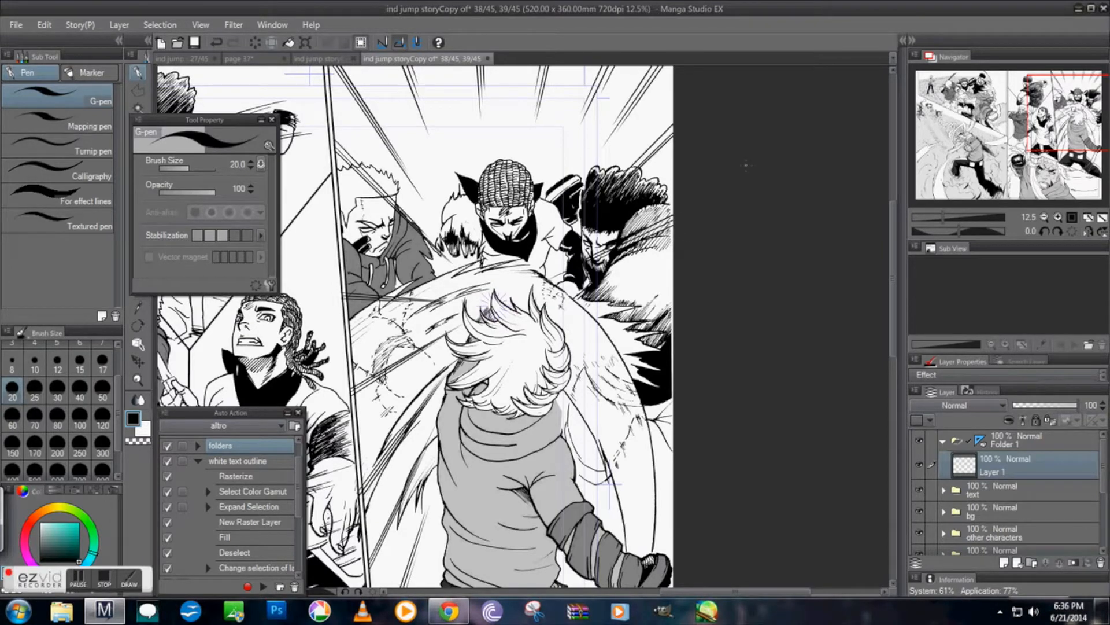
{"action": "left_click_drag", "start_coordinate": [746, 165], "coordinate": [722, 96]}
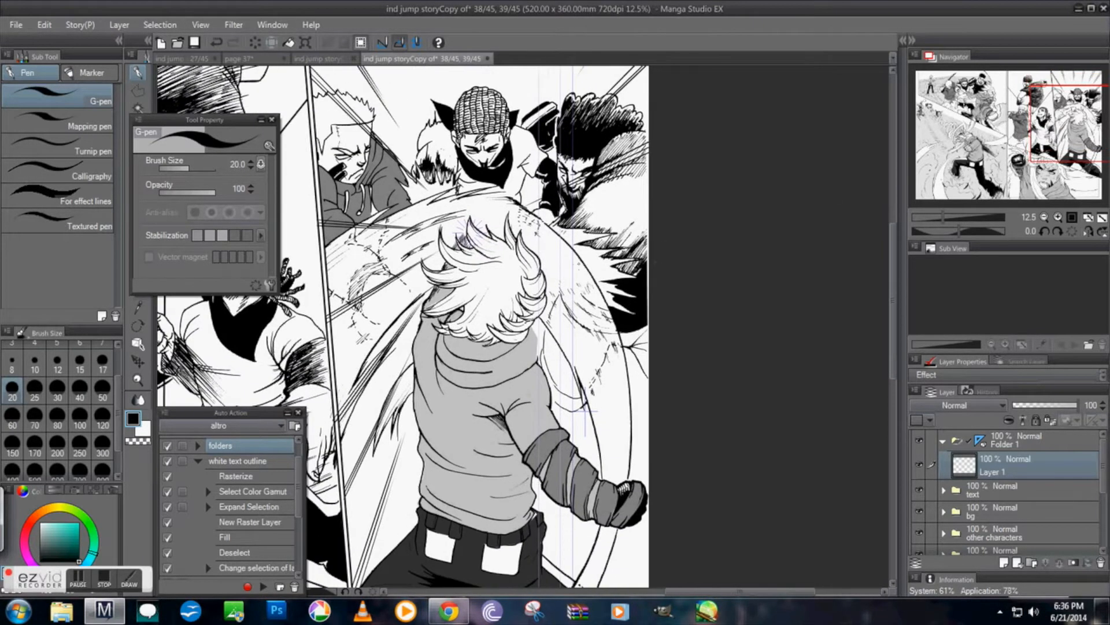
{"action": "left_click_drag", "start_coordinate": [666, 235], "coordinate": [538, 236]}
{"action": "mouse_move", "coordinate": [670, 303]}
{"action": "left_mouse_down"}
{"action": "mouse_move", "coordinate": [544, 258]}
{"action": "mouse_move", "coordinate": [580, 278]}
{"action": "left_mouse_up"}
{"action": "key", "text": "ctrl+z"}
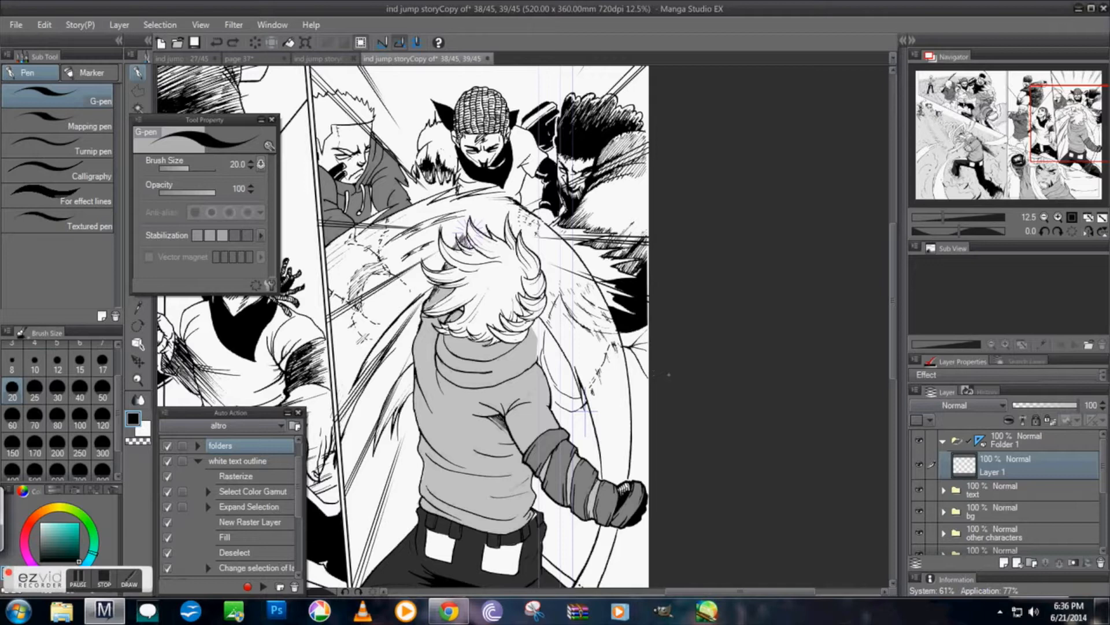
{"action": "mouse_move", "coordinate": [650, 365]}
{"action": "left_mouse_down"}
{"action": "mouse_move", "coordinate": [567, 306]}
{"action": "mouse_move", "coordinate": [574, 317]}
{"action": "left_mouse_up"}
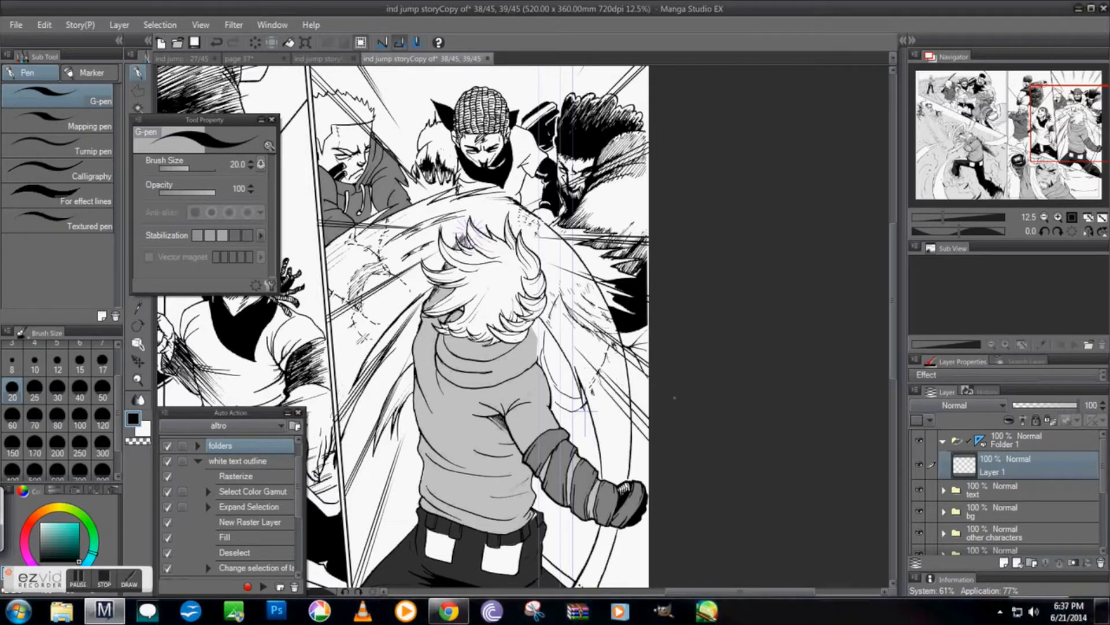
{"action": "key", "text": "ctrl+z"}
{"action": "key", "text": "ctrl+z"}
{"action": "key", "text": "ctrl+z"}
{"action": "key", "text": "ctrl+z"}
{"action": "key", "text": "ctrl+z"}
{"action": "key", "text": "ctrl+z"}
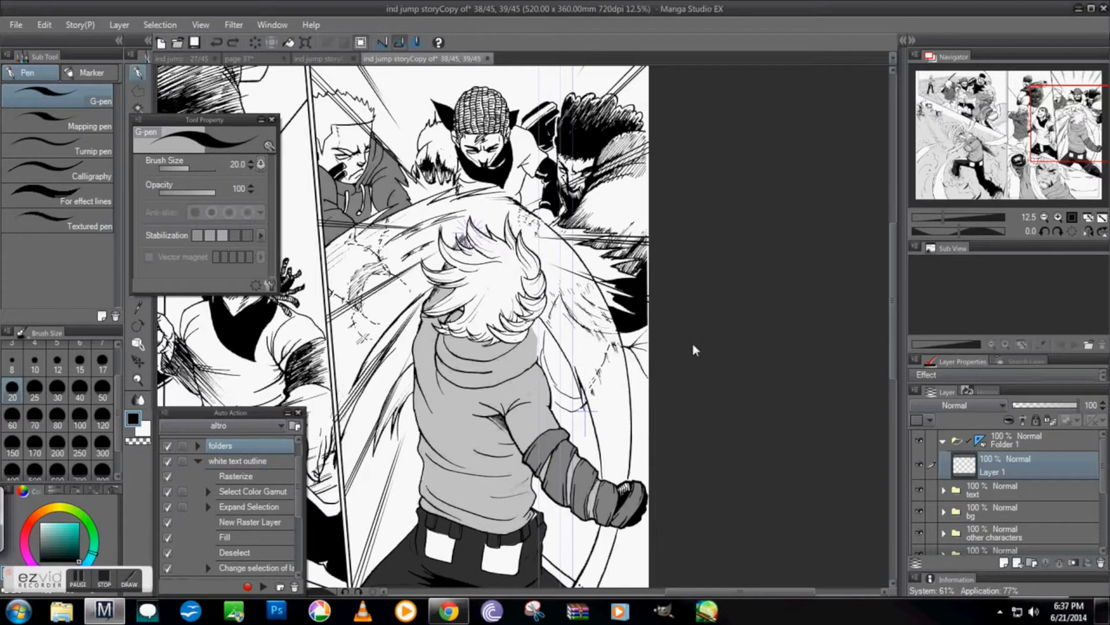
{"action": "left_click_drag", "start_coordinate": [678, 378], "coordinate": [581, 314]}
{"action": "key", "text": "ctrl+z"}
{"action": "key", "text": "ctrl+z"}
{"action": "key", "text": "ctrl+z"}
Draw speed lines from the page's right edge, above the wrapped arm, slanting up toward the white-haired figure
{"action": "left_click_drag", "start_coordinate": [654, 405], "coordinate": [556, 308]}
{"action": "left_click_drag", "start_coordinate": [650, 385], "coordinate": [589, 334]}
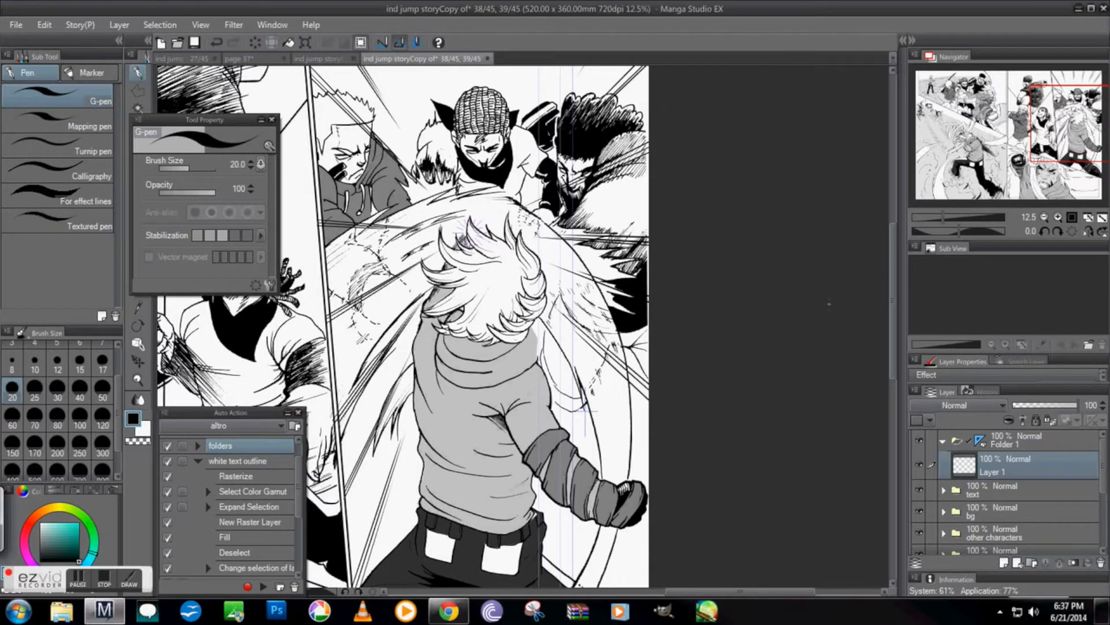
Draw speed lines from the page's right edge around the wrapped fist, slanting up toward the white-haired figure's shoulder
{"action": "scroll", "coordinate": [778, 207], "scroll_direction": "down", "scroll_amount": 3}
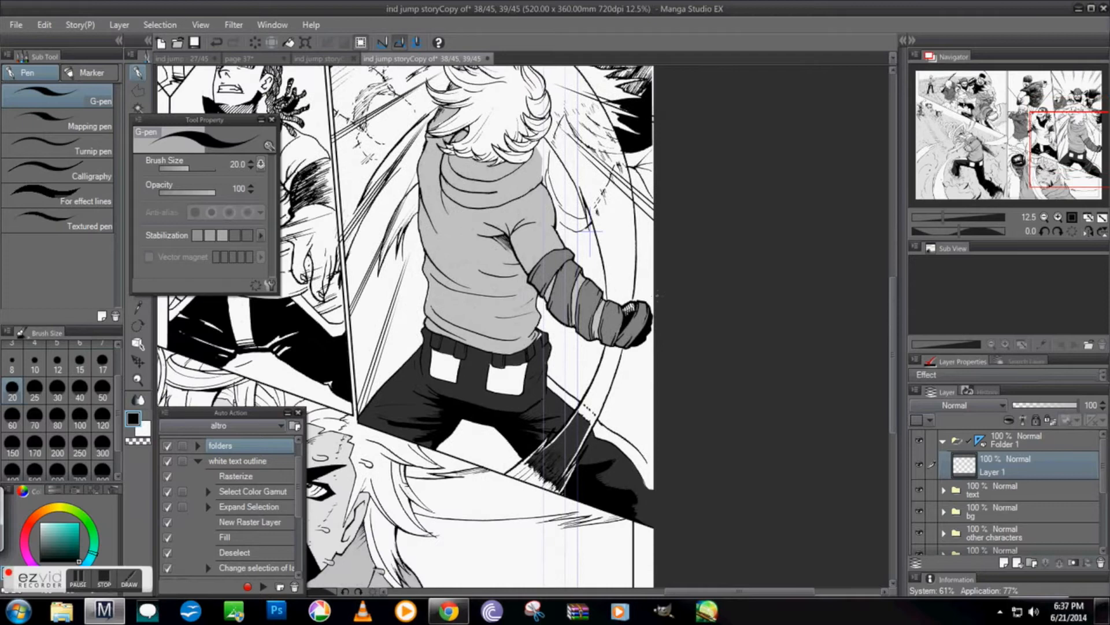
{"action": "left_click_drag", "start_coordinate": [640, 303], "coordinate": [577, 209]}
{"action": "mouse_move", "coordinate": [672, 337]}
{"action": "left_mouse_down"}
{"action": "mouse_move", "coordinate": [567, 188]}
{"action": "mouse_move", "coordinate": [603, 227]}
{"action": "left_mouse_up"}
{"action": "left_click_drag", "start_coordinate": [663, 456], "coordinate": [585, 289]}
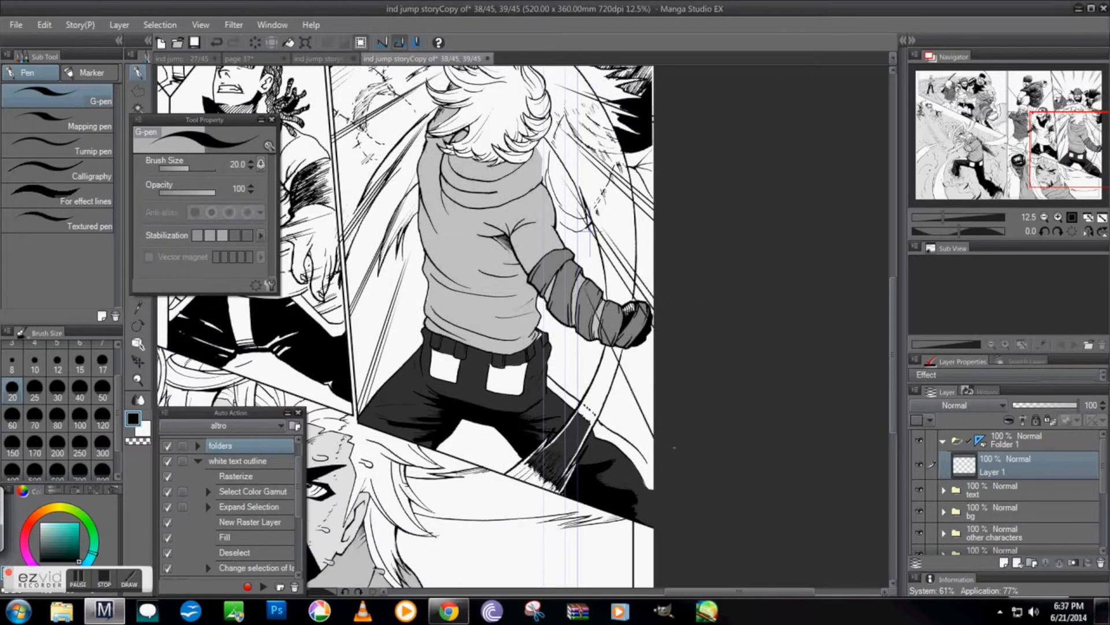
{"action": "left_click_drag", "start_coordinate": [662, 427], "coordinate": [586, 279]}
{"action": "left_click_drag", "start_coordinate": [656, 445], "coordinate": [567, 250]}
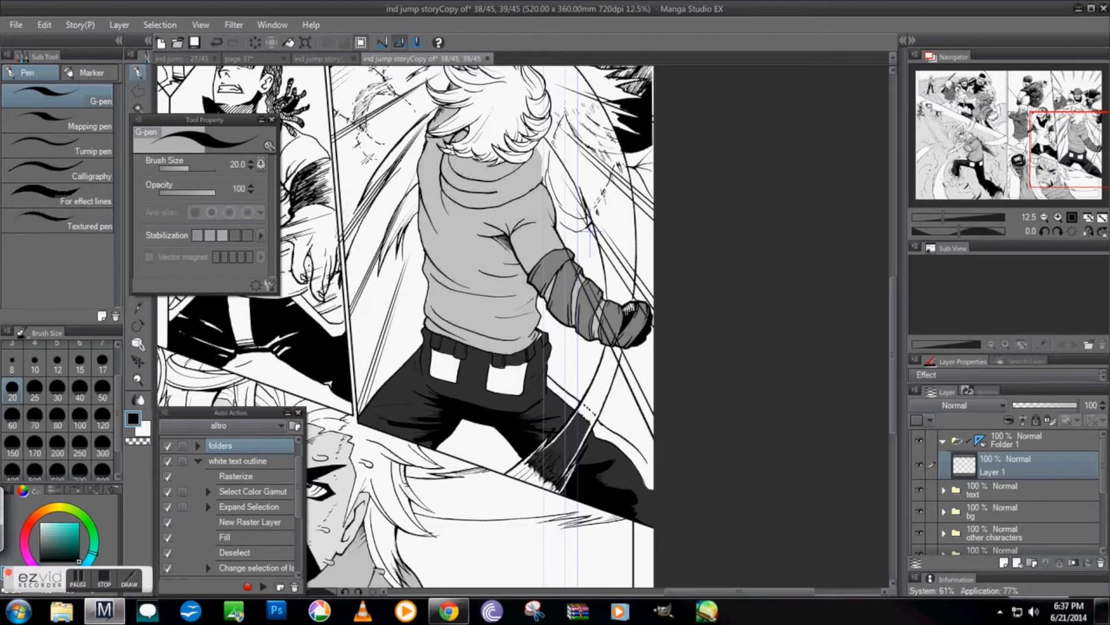
{"action": "key", "text": "ctrl+z"}
{"action": "left_click_drag", "start_coordinate": [662, 433], "coordinate": [584, 277]}
{"action": "key", "text": "ctrl+z"}
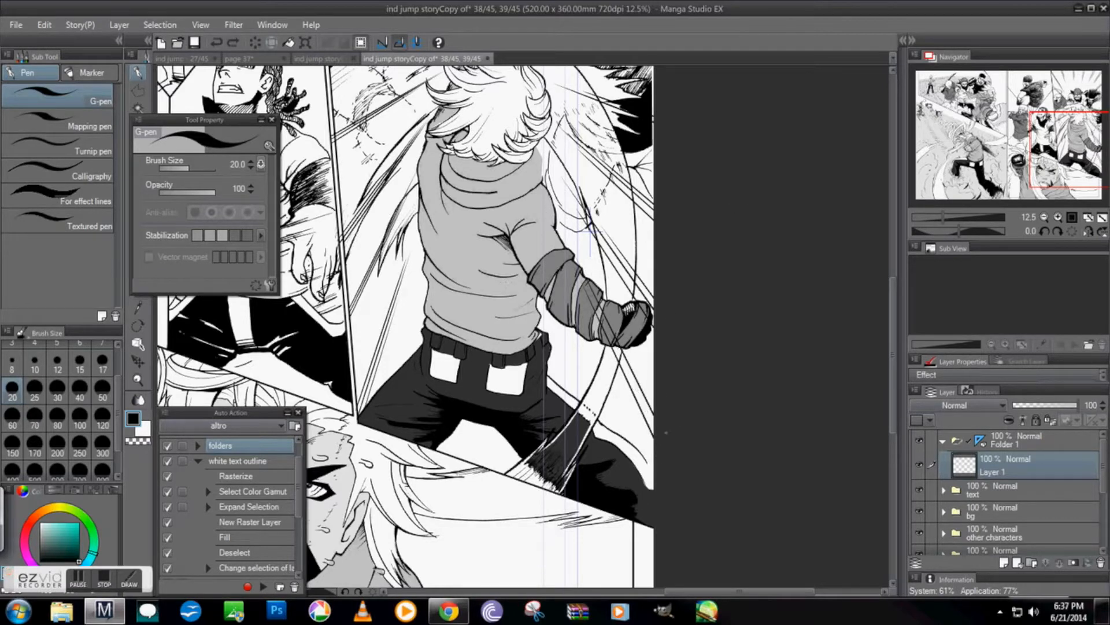
{"action": "mouse_move", "coordinate": [666, 433]}
{"action": "left_mouse_down"}
{"action": "mouse_move", "coordinate": [598, 328]}
{"action": "mouse_move", "coordinate": [556, 232]}
{"action": "left_mouse_up"}
{"action": "key", "text": "ctrl+z"}
{"action": "key", "text": "ctrl+z"}
{"action": "key", "text": "ctrl+z"}
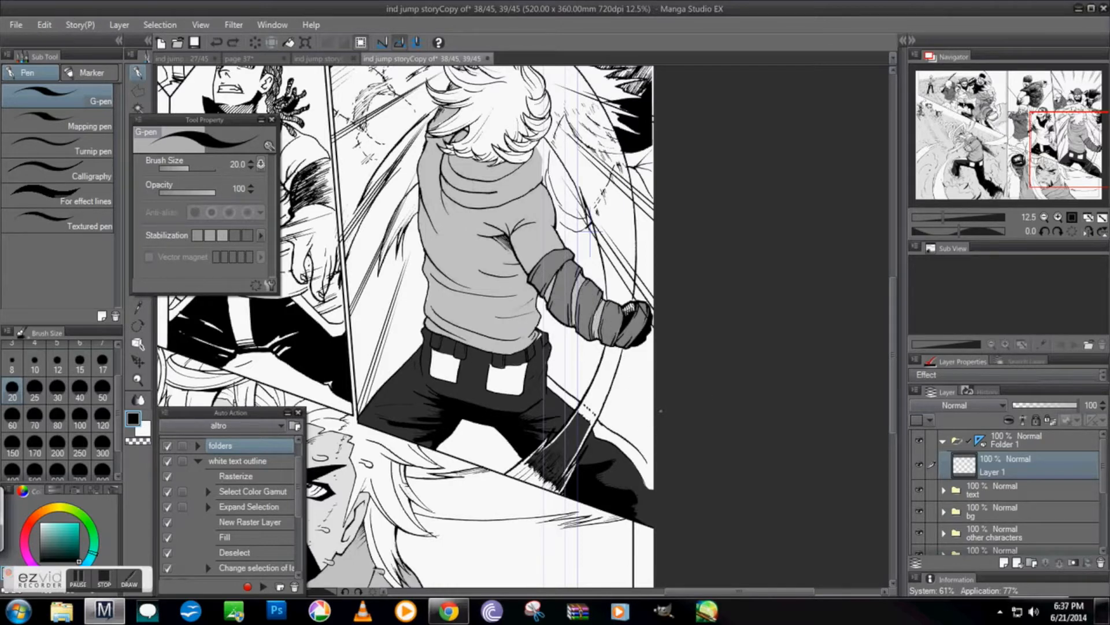
Draw a speed-line cluster from the page's right edge below the wrapped fist, slanting up across the forearm
{"action": "left_click_drag", "start_coordinate": [662, 440], "coordinate": [582, 274]}
{"action": "left_click_drag", "start_coordinate": [658, 413], "coordinate": [564, 231]}
{"action": "left_click_drag", "start_coordinate": [654, 444], "coordinate": [564, 250]}
{"action": "key", "text": "ctrl+z"}
{"action": "left_click_drag", "start_coordinate": [661, 451], "coordinate": [580, 281]}
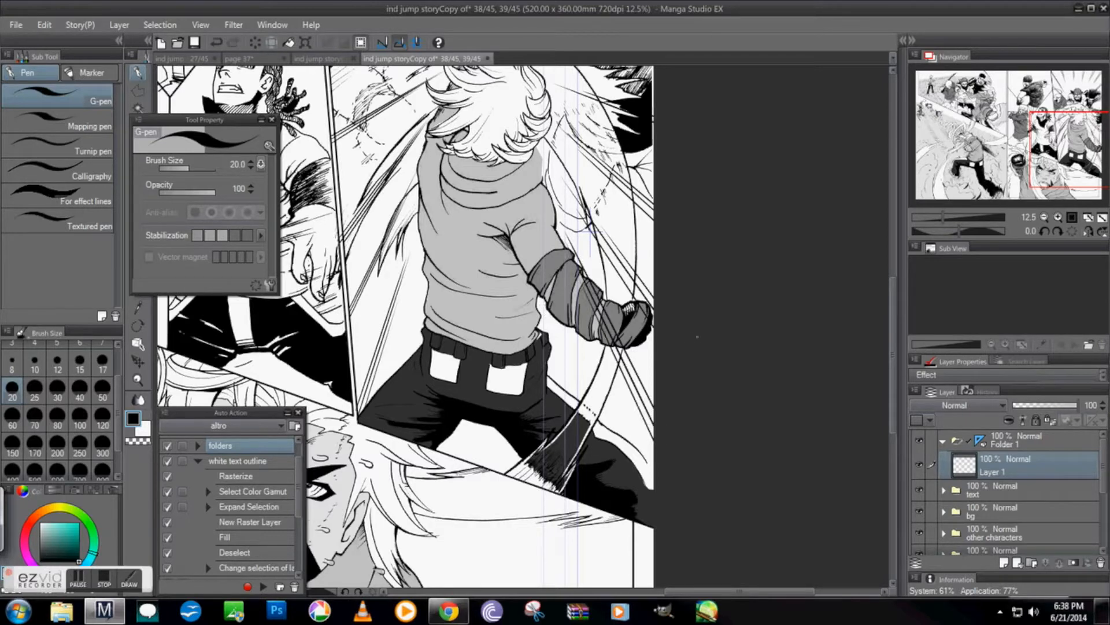
Add short speed lines between the white-haired figure's legs and beside the hip below the wrapped arm, redoing misplaced strokes
{"action": "left_click_drag", "start_coordinate": [449, 458], "coordinate": [460, 417]}
{"action": "mouse_move", "coordinate": [489, 468]}
{"action": "left_mouse_down"}
{"action": "mouse_move", "coordinate": [487, 426]}
{"action": "mouse_move", "coordinate": [496, 428]}
{"action": "left_mouse_up"}
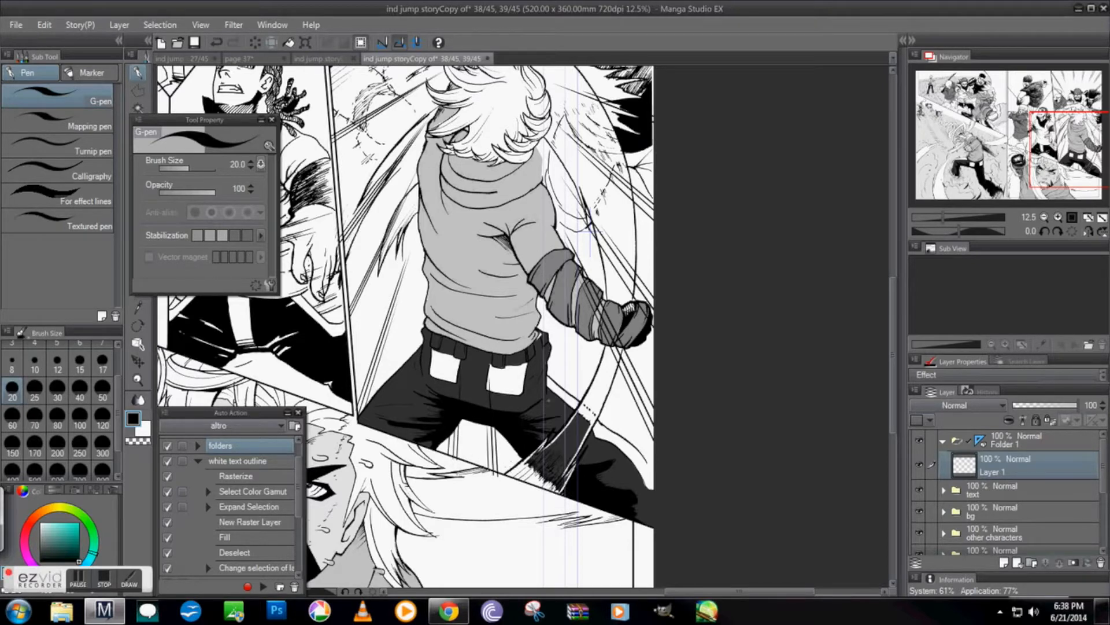
{"action": "mouse_move", "coordinate": [575, 409]}
{"action": "left_mouse_down"}
{"action": "mouse_move", "coordinate": [548, 312]}
{"action": "mouse_move", "coordinate": [558, 334]}
{"action": "left_mouse_up"}
{"action": "key", "text": "ctrl+z"}
{"action": "key", "text": "ctrl+z"}
{"action": "left_click_drag", "start_coordinate": [578, 408], "coordinate": [555, 319]}
{"action": "left_click_drag", "start_coordinate": [598, 434], "coordinate": [569, 341]}
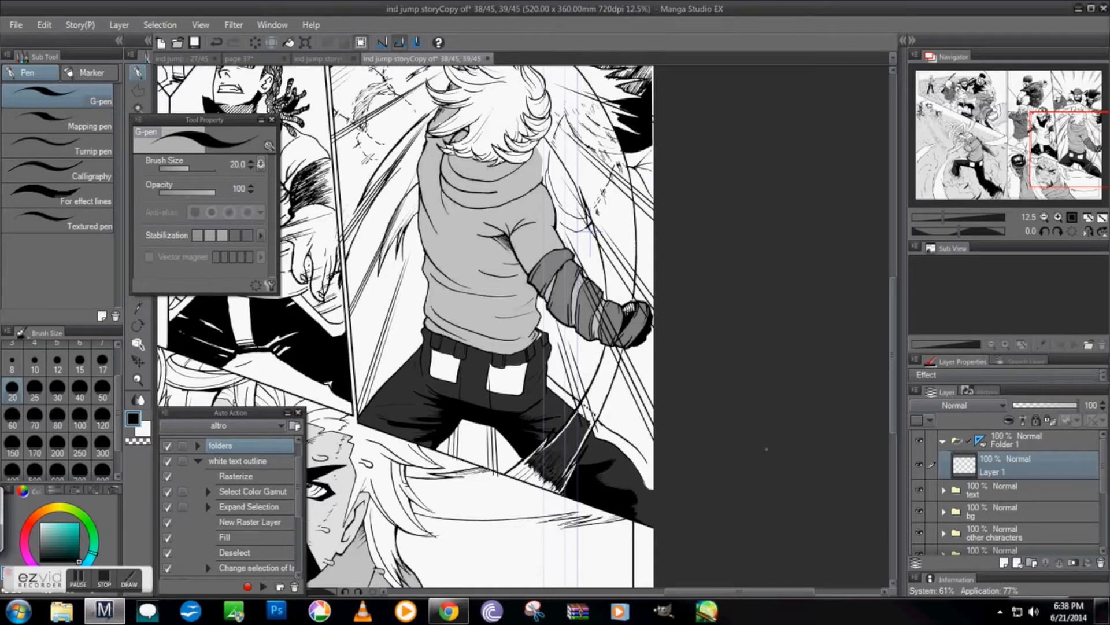
Clear the speed lines that spill past the left border of the white-haired figure's panel, using polyline selections
{"action": "left_click", "coordinate": [1044, 217]}
{"action": "left_click_drag", "start_coordinate": [1035, 159], "coordinate": [1015, 111]}
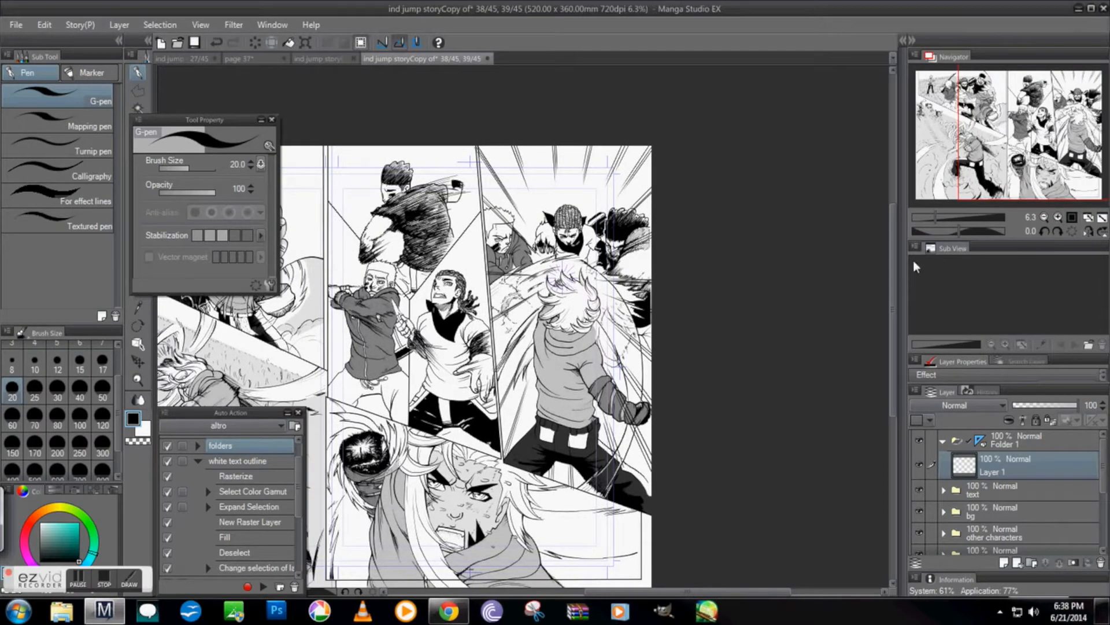
{"action": "left_click_drag", "start_coordinate": [964, 185], "coordinate": [922, 183]}
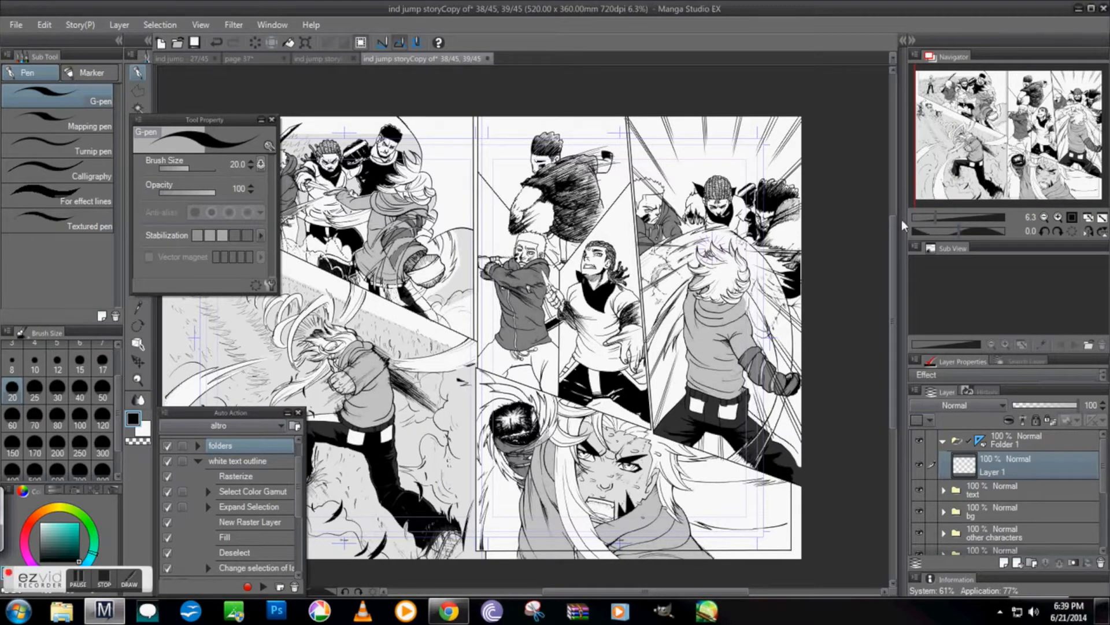
{"action": "left_click", "coordinate": [1058, 216]}
{"action": "left_click_drag", "start_coordinate": [1036, 154], "coordinate": [1056, 123]}
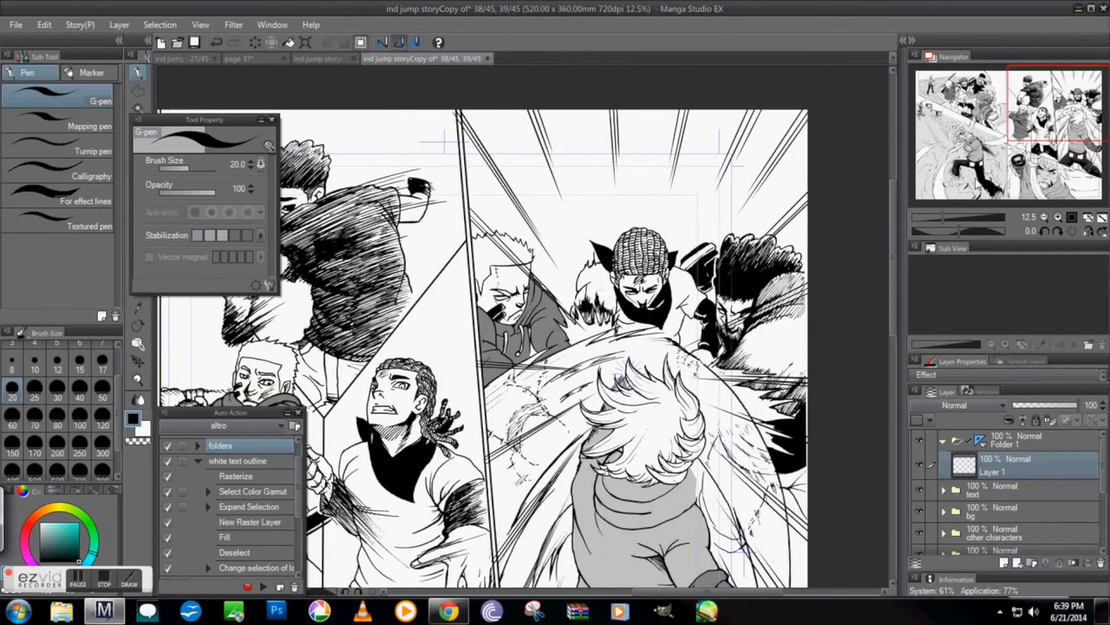
{"action": "left_click", "coordinate": [137, 89]}
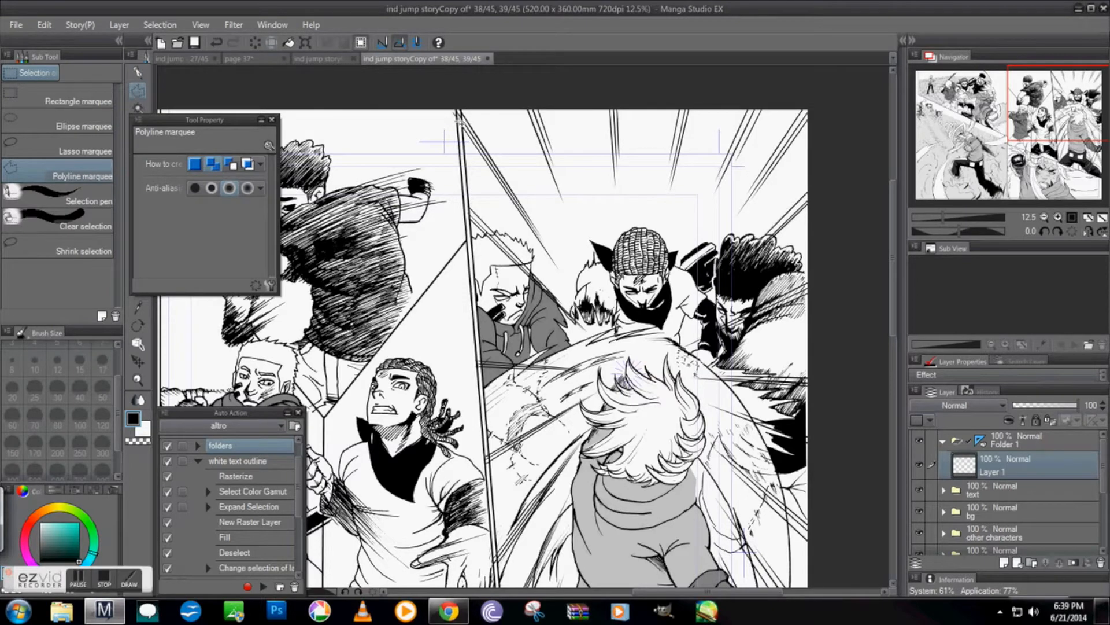
{"action": "left_click", "coordinate": [463, 158]}
{"action": "double_click", "coordinate": [445, 107]}
{"action": "key", "text": "ctrl+d"}
{"action": "left_click_drag", "start_coordinate": [1041, 119], "coordinate": [1041, 130]}
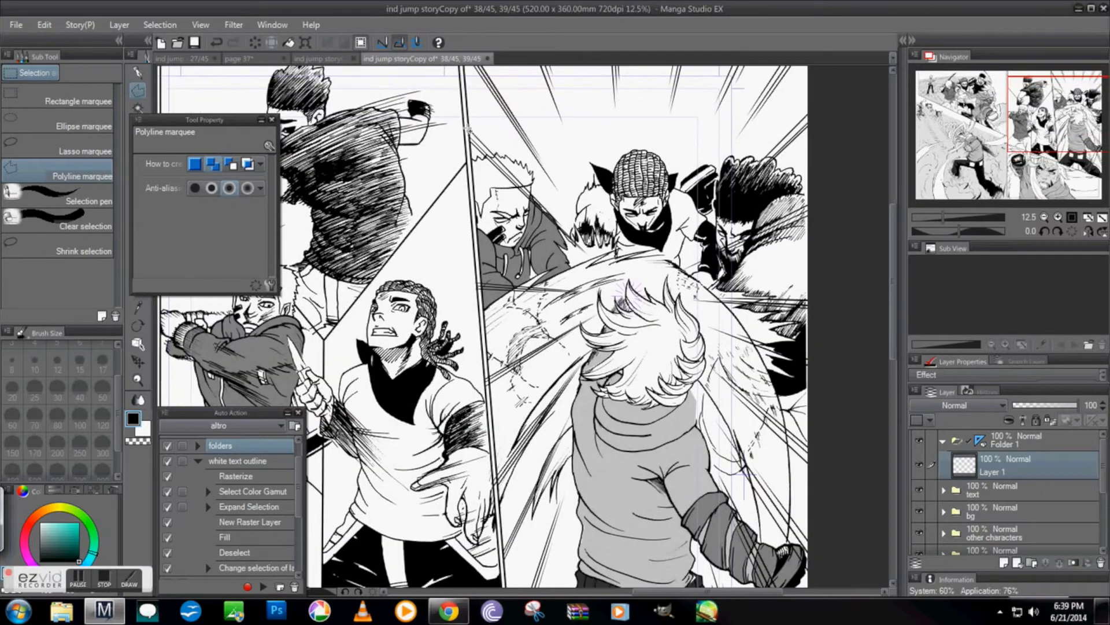
{"action": "scroll", "coordinate": [470, 130], "scroll_direction": "down", "scroll_amount": 3}
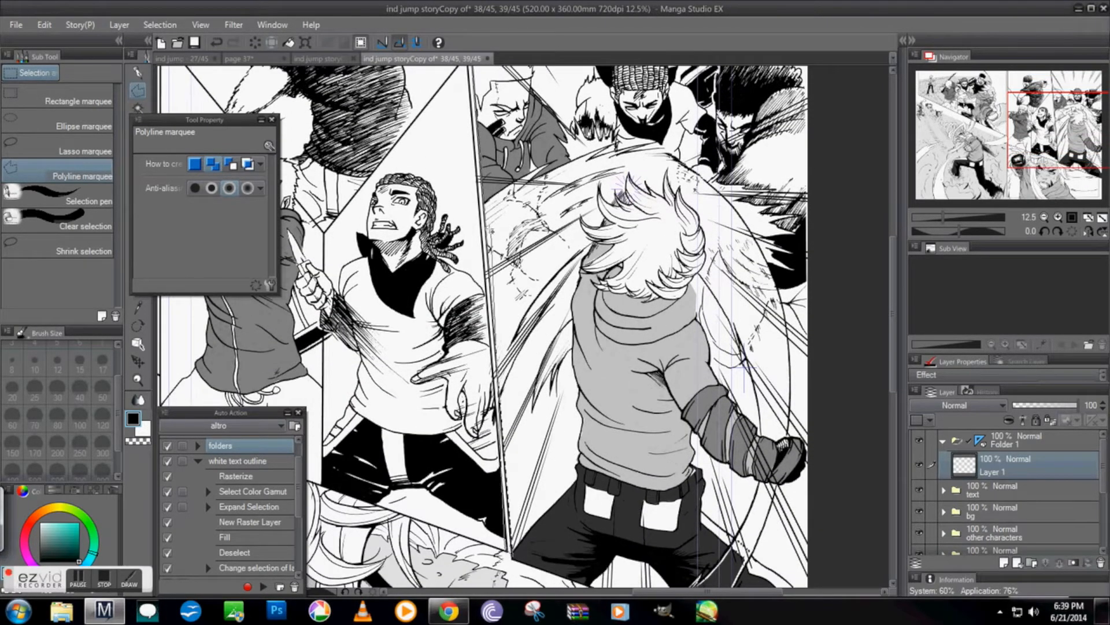
{"action": "left_click", "coordinate": [450, 229]}
{"action": "left_click", "coordinate": [443, 240]}
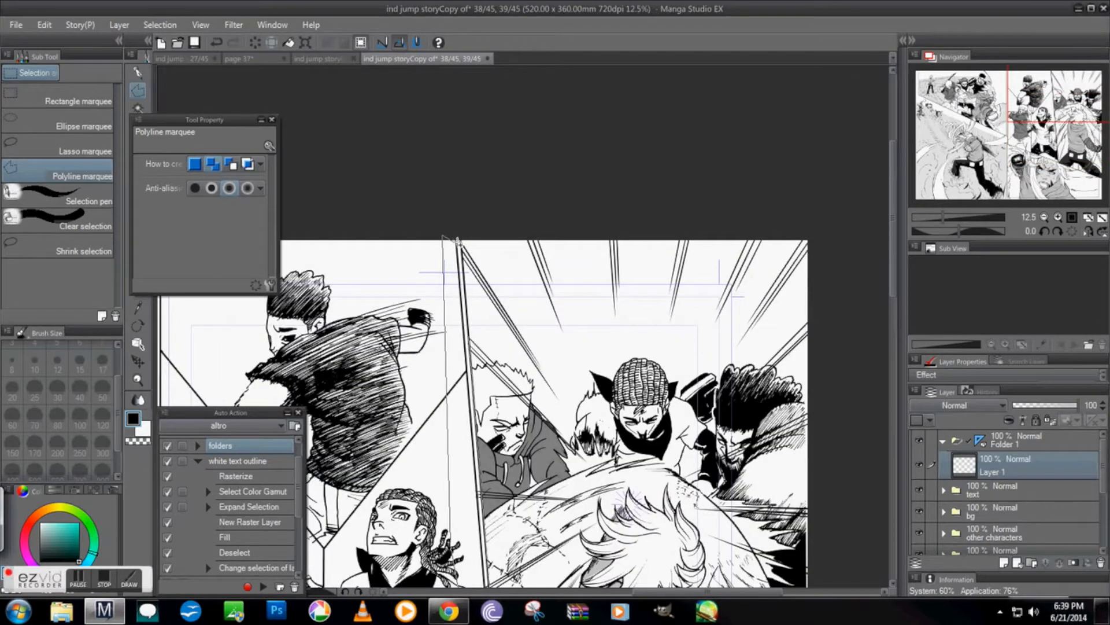
{"action": "left_click", "coordinate": [459, 242]}
{"action": "key", "text": "ctrl+d"}
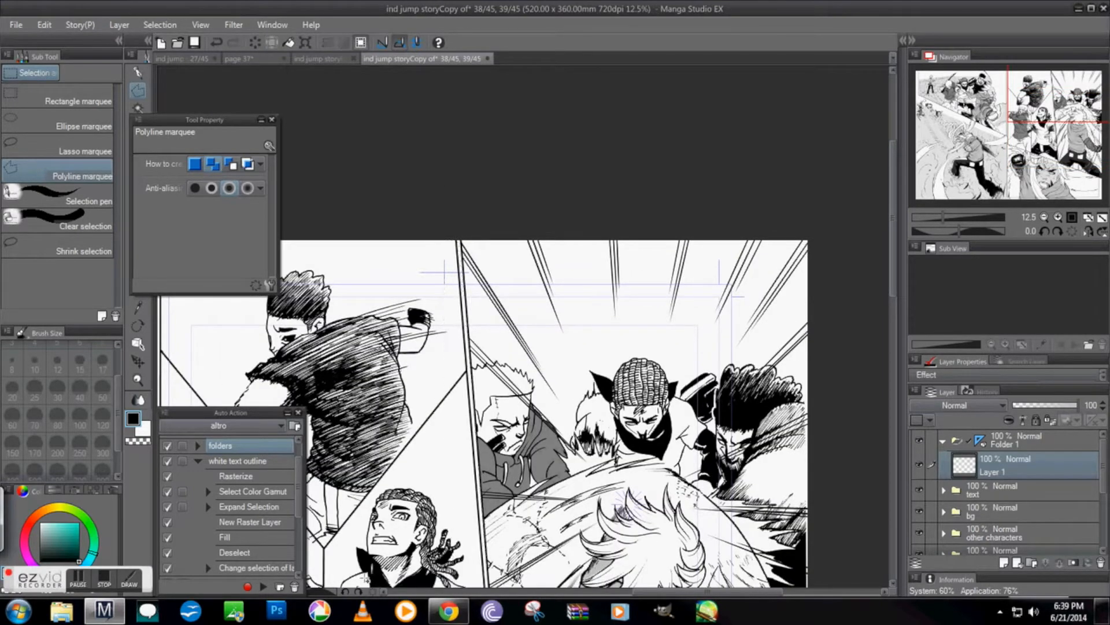
Clear the speed lines over the white-haired figure's leg and past the panel's lower border, using polyline selections
{"action": "left_click_drag", "start_coordinate": [1035, 112], "coordinate": [1044, 145]}
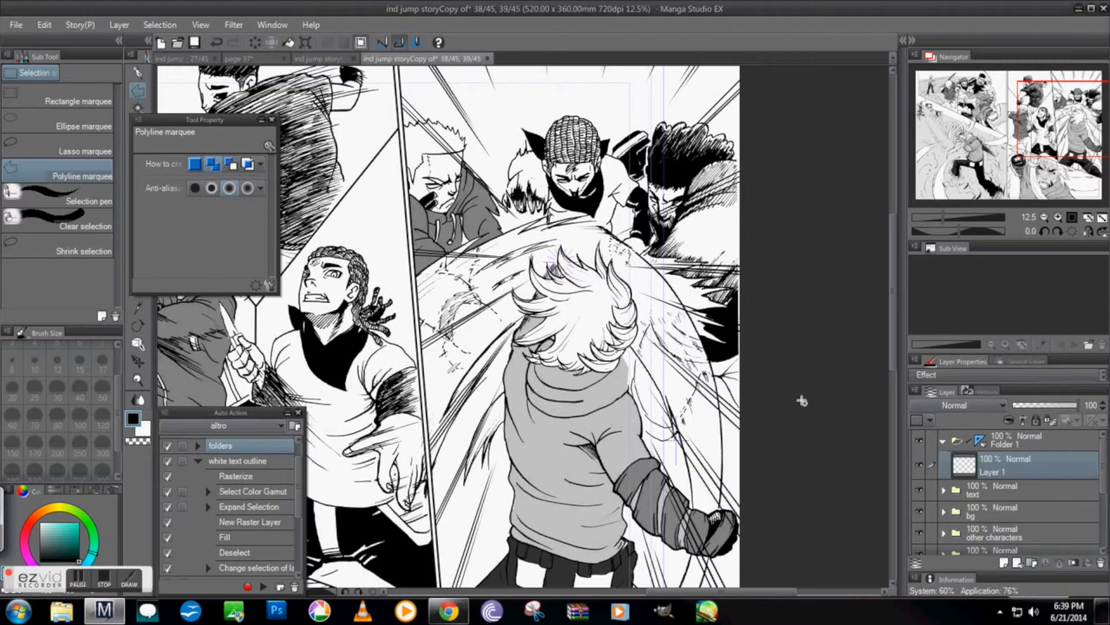
{"action": "scroll", "coordinate": [801, 400], "scroll_direction": "down", "scroll_amount": 5}
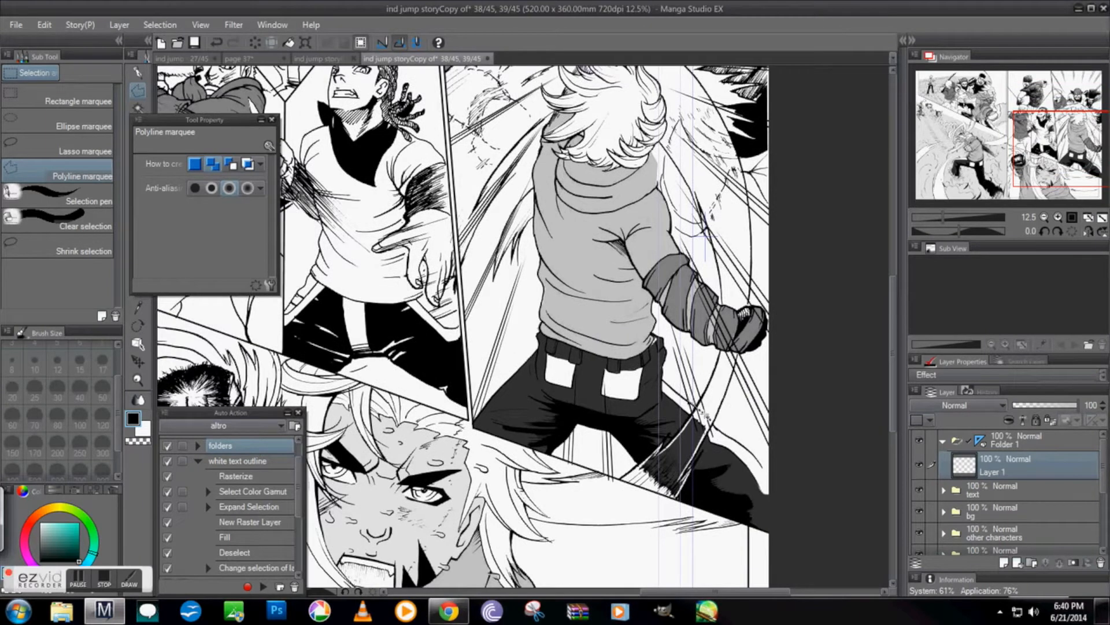
{"action": "left_click", "coordinate": [711, 427]}
{"action": "left_click", "coordinate": [731, 451]}
{"action": "left_click", "coordinate": [680, 443]}
{"action": "double_click", "coordinate": [682, 408]}
{"action": "left_click", "coordinate": [594, 467]}
{"action": "left_click", "coordinate": [474, 428]}
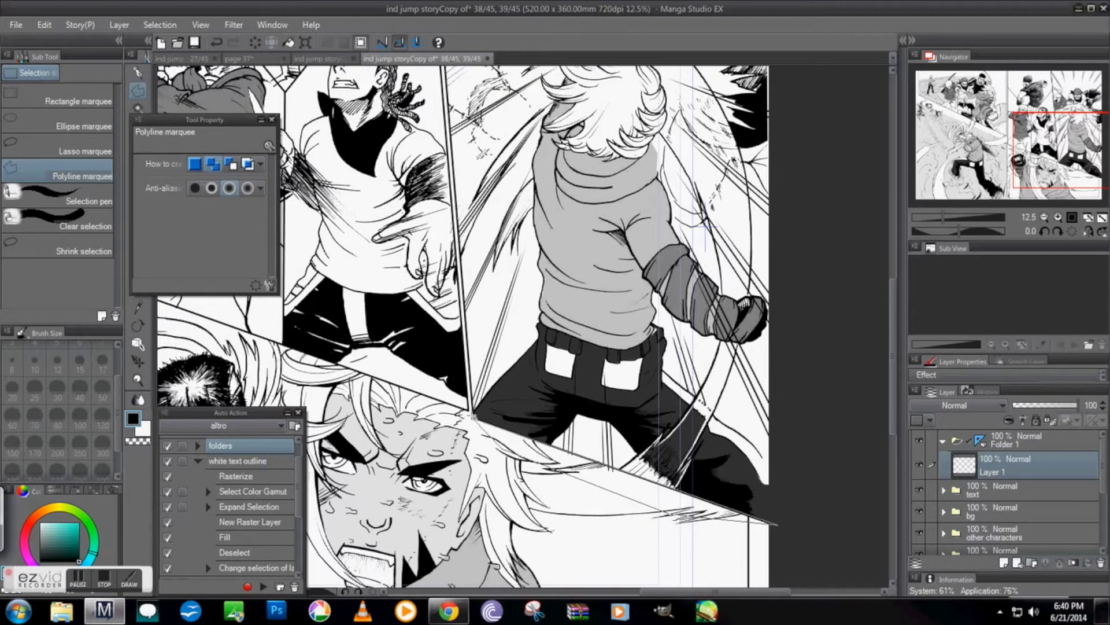
{"action": "double_click", "coordinate": [771, 522]}
{"action": "left_click", "coordinate": [509, 542]}
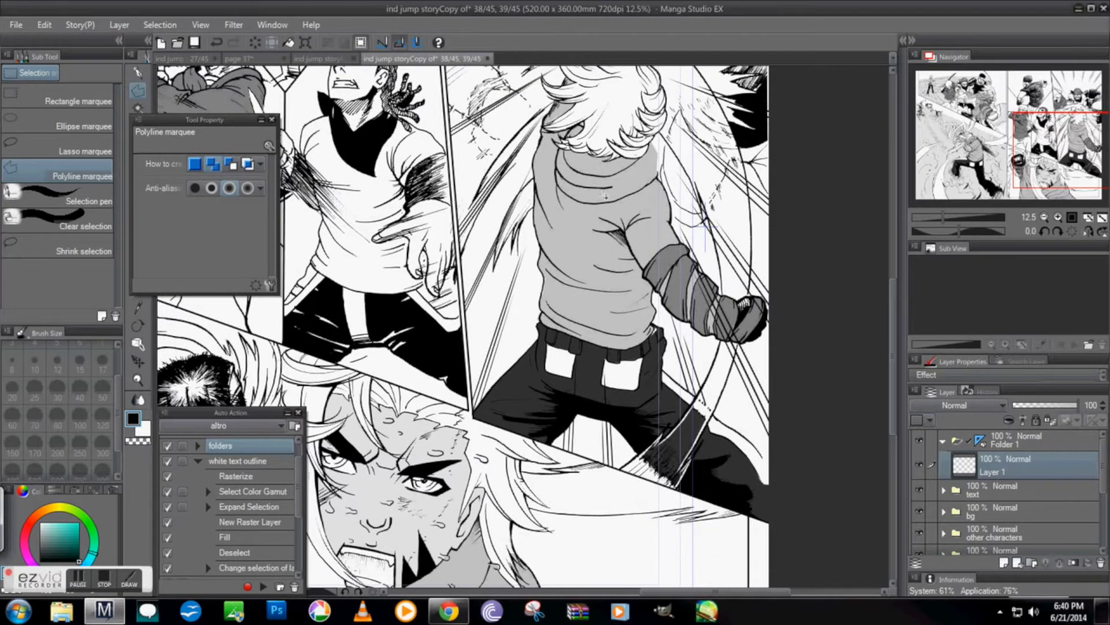
Add a new raster layer in Folder 1 and make Layer 1 the active layer again
{"action": "left_click_drag", "start_coordinate": [1038, 157], "coordinate": [1041, 142]}
{"action": "left_click_drag", "start_coordinate": [1041, 140], "coordinate": [993, 137]}
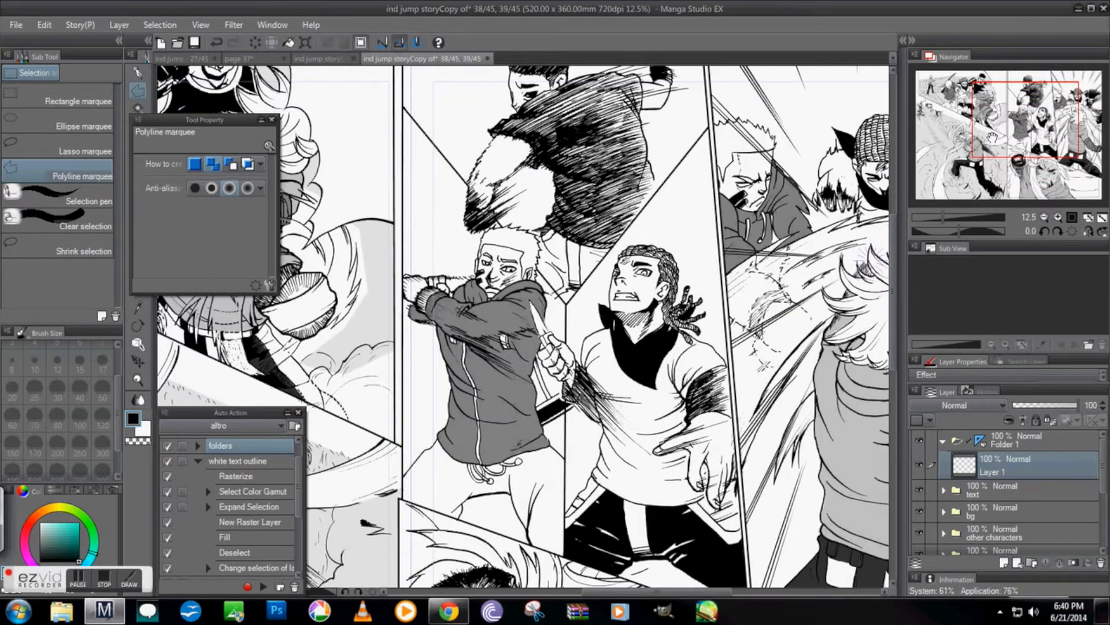
{"action": "left_click", "coordinate": [1003, 563]}
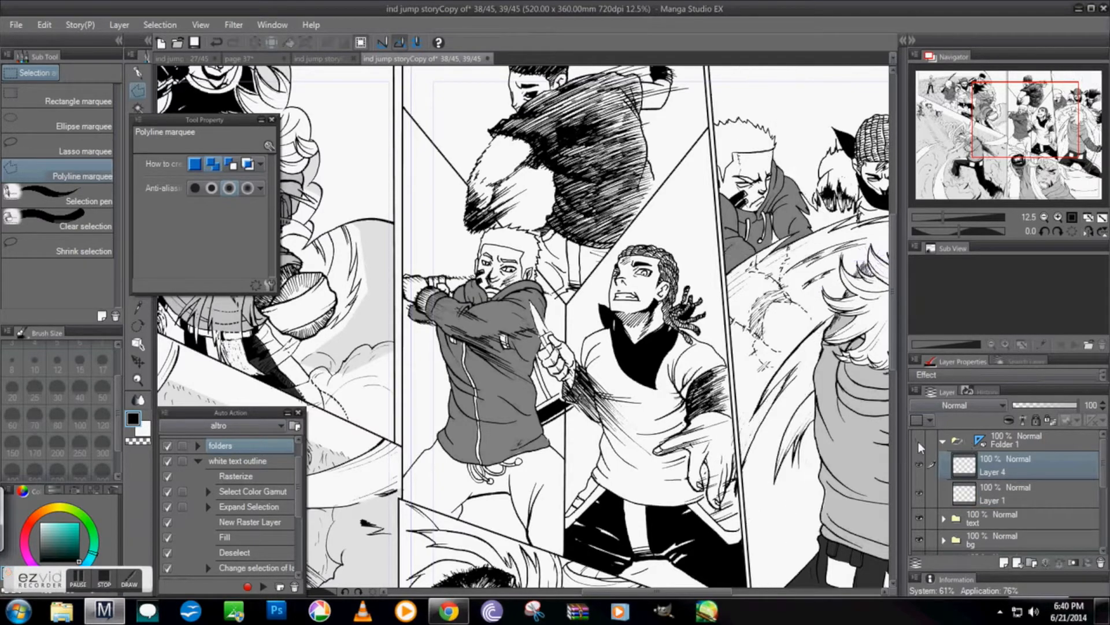
{"action": "left_click", "coordinate": [998, 495]}
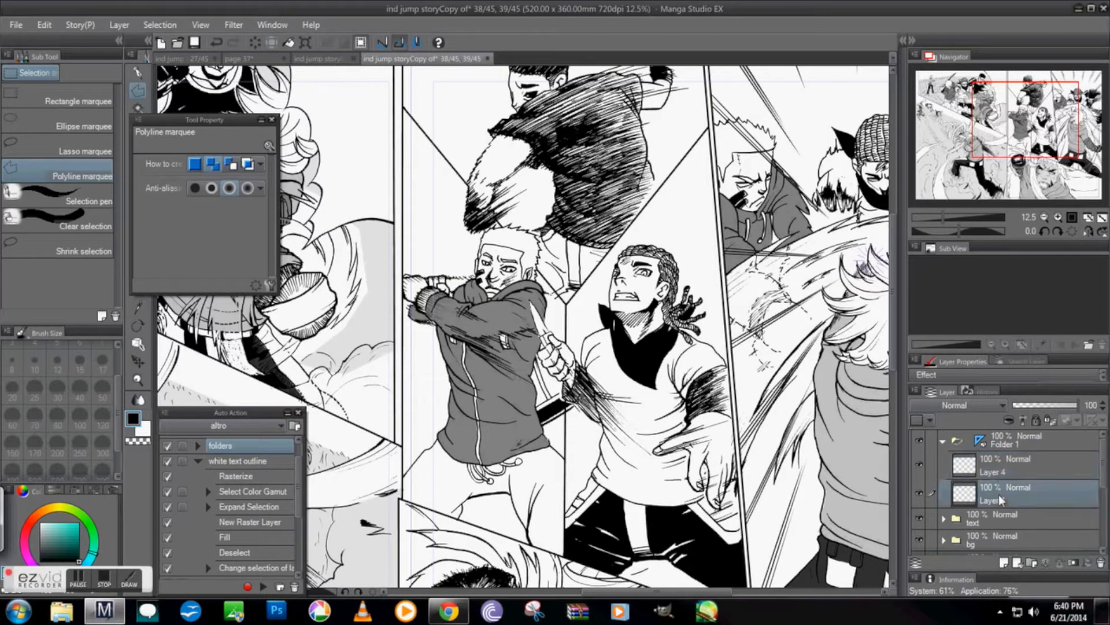
Place a Parallel line special ruler on Layer 1, running diagonally down across the braided man's panel
{"action": "left_click_drag", "start_coordinate": [173, 120], "coordinate": [236, 259]}
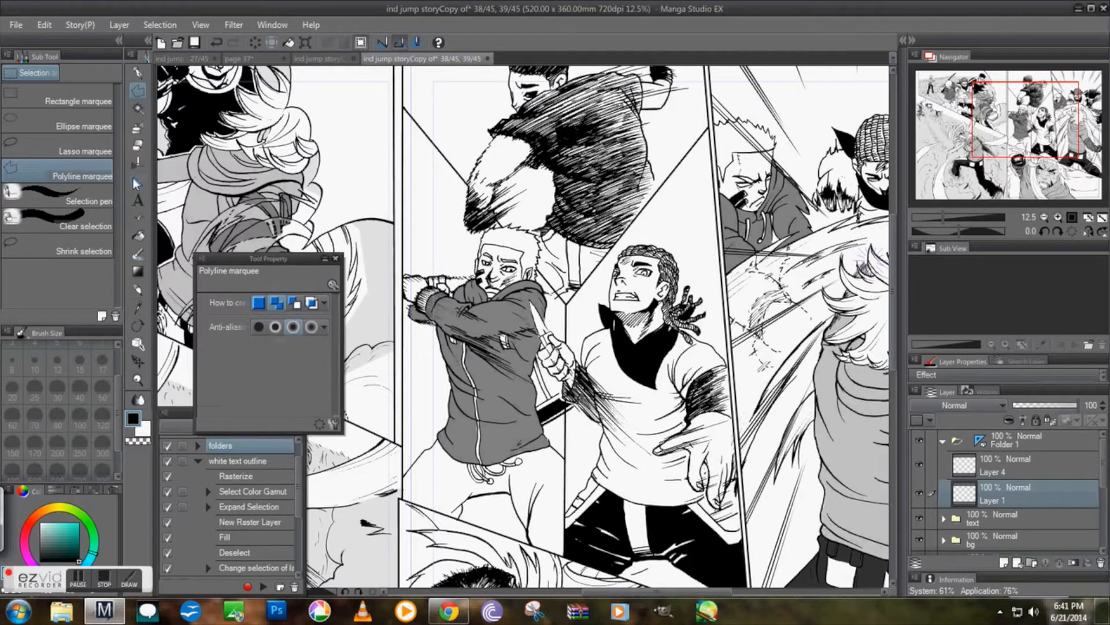
{"action": "left_click", "coordinate": [133, 179]}
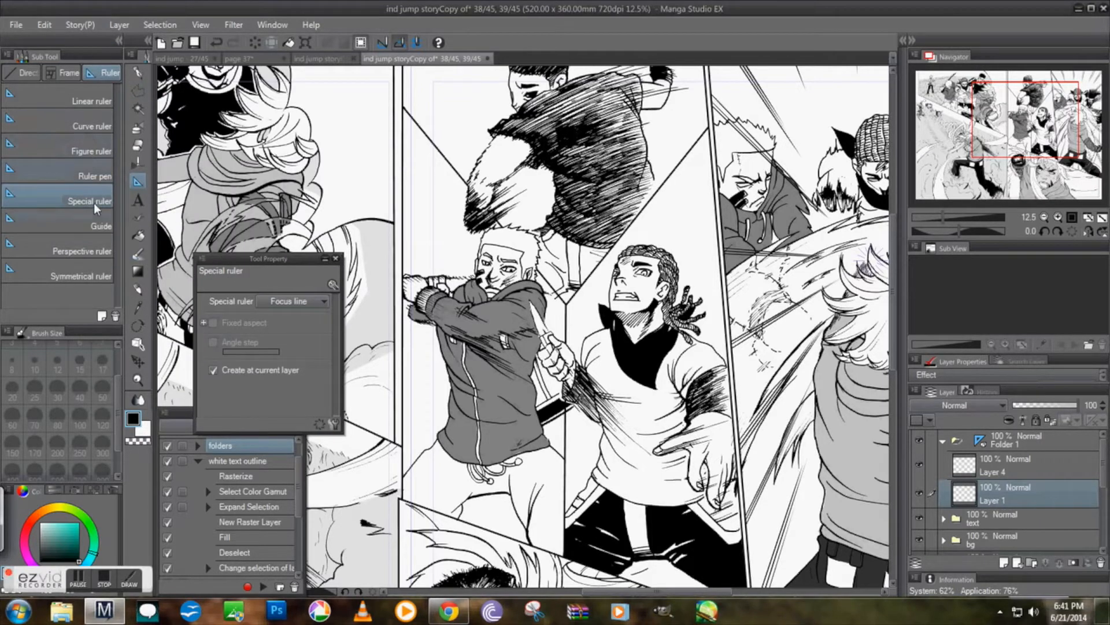
{"action": "left_click", "coordinate": [285, 302]}
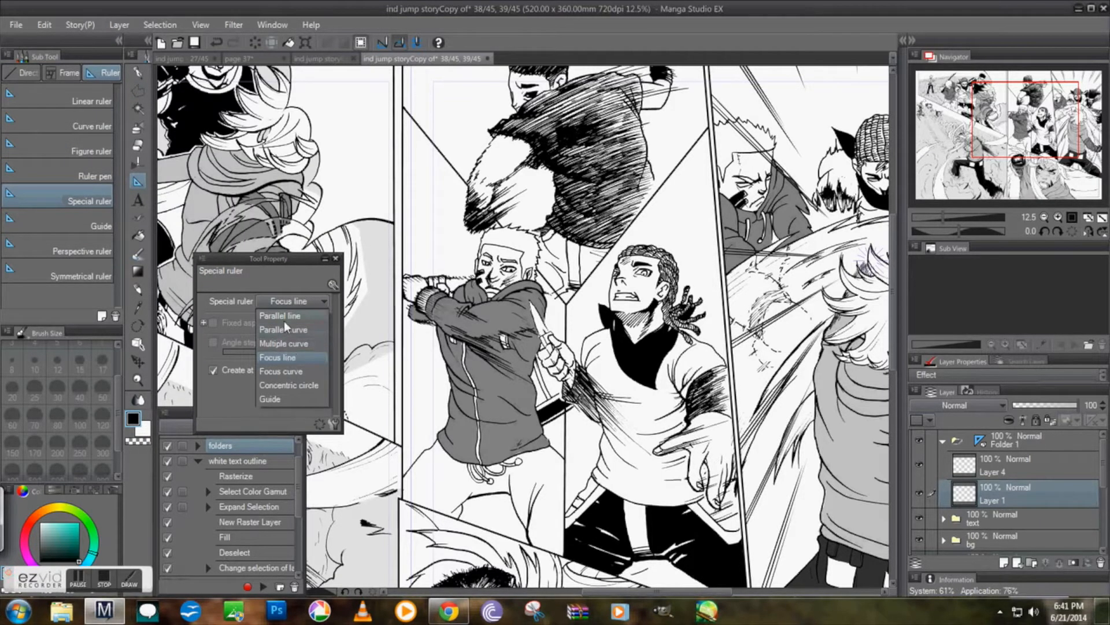
{"action": "left_click", "coordinate": [284, 317]}
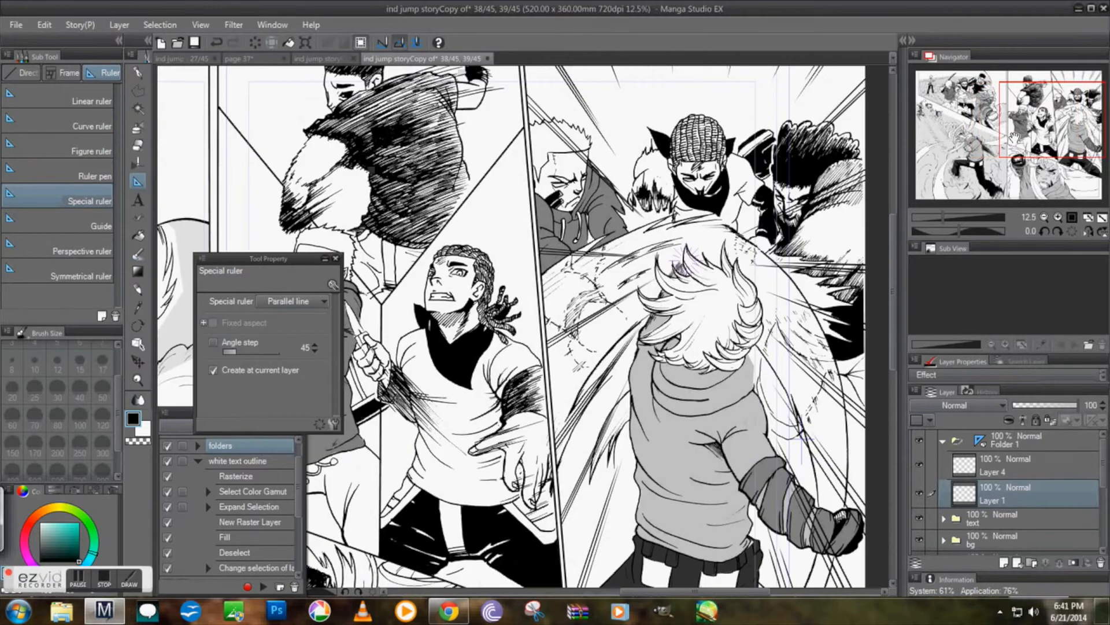
{"action": "left_click_drag", "start_coordinate": [984, 142], "coordinate": [1014, 137]}
{"action": "left_click_drag", "start_coordinate": [389, 336], "coordinate": [560, 489]}
Switch to the Mapping pen for drawing in the panel above the braided man
{"action": "left_click", "coordinate": [1057, 217]}
{"action": "left_click_drag", "start_coordinate": [1048, 118], "coordinate": [1032, 107]}
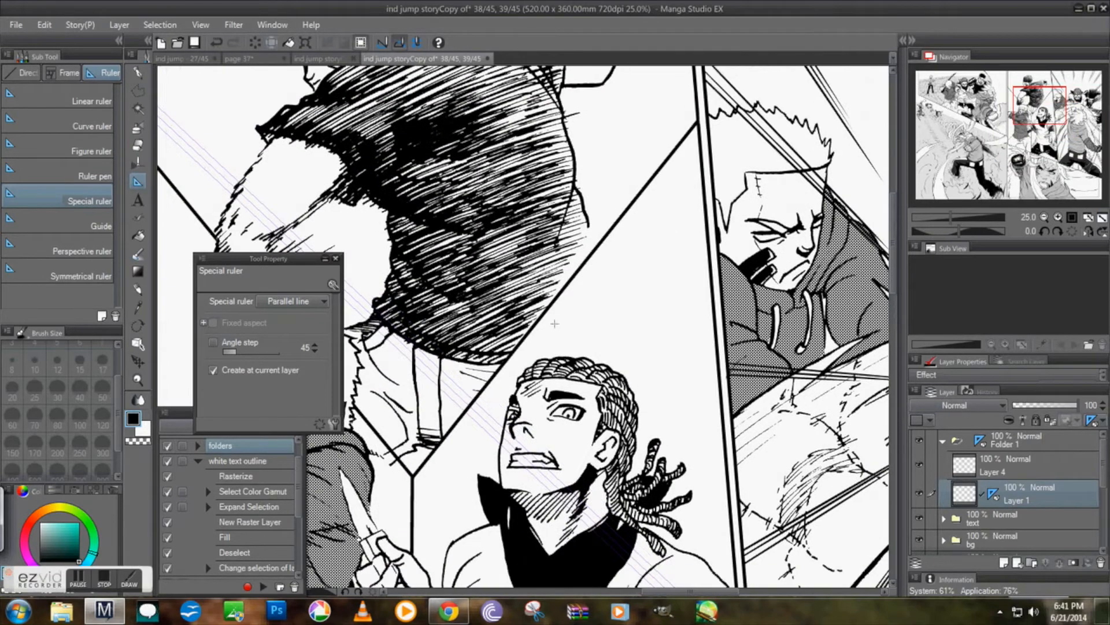
{"action": "left_click", "coordinate": [138, 74]}
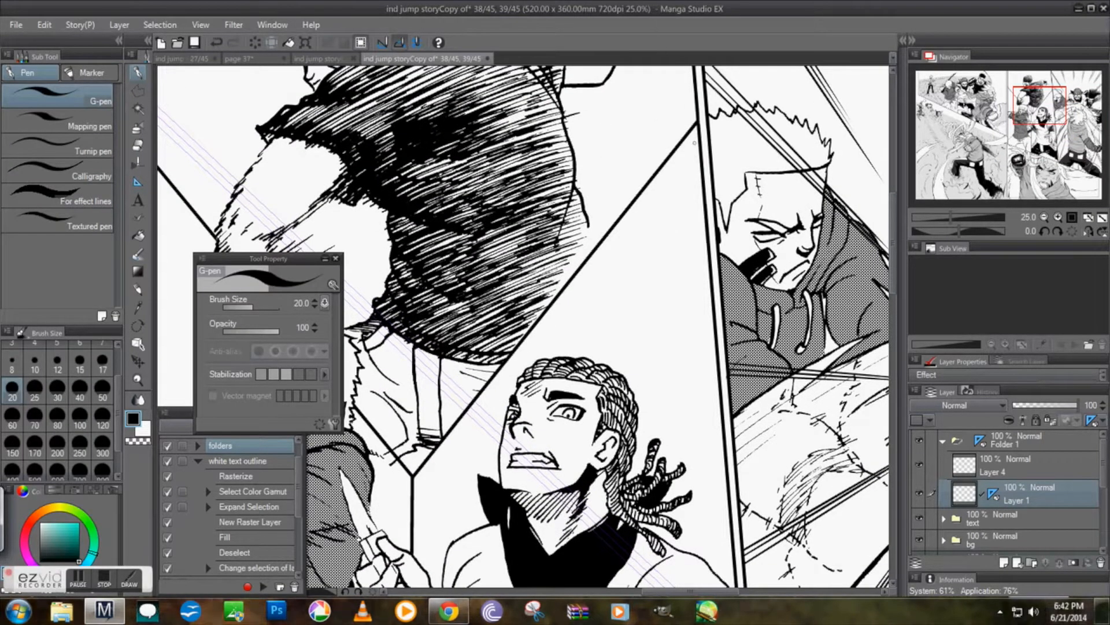
{"action": "key", "text": "ctrl+z"}
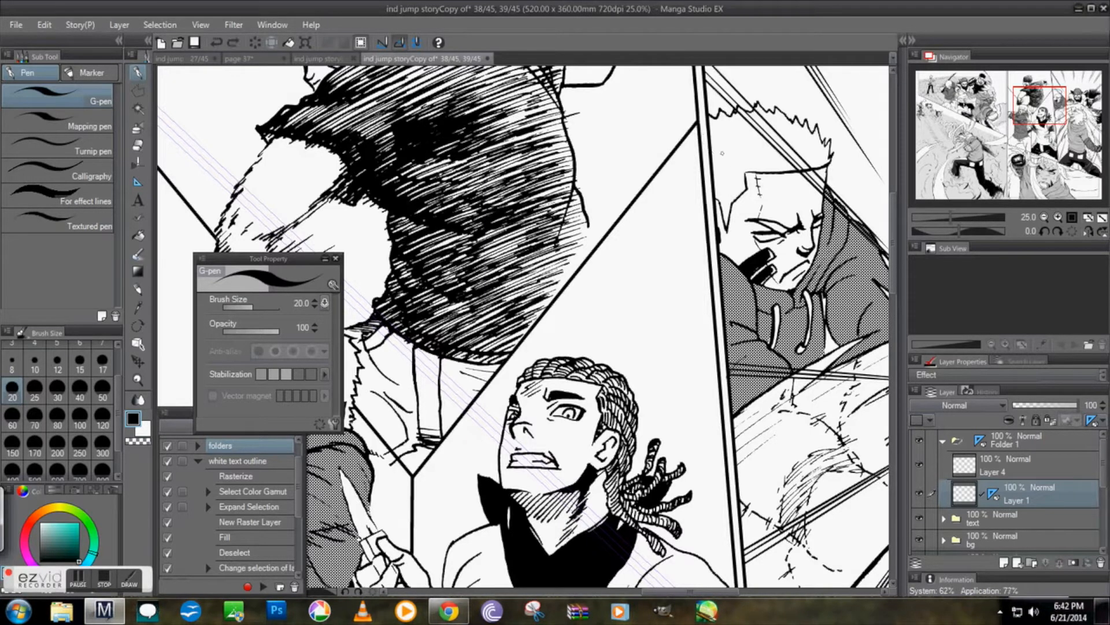
{"action": "left_click", "coordinate": [52, 123]}
Try diagonal parallel speed lines with the Mapping pen in the space above the braided man, undoing the strokes
{"action": "left_click_drag", "start_coordinate": [671, 168], "coordinate": [726, 201]}
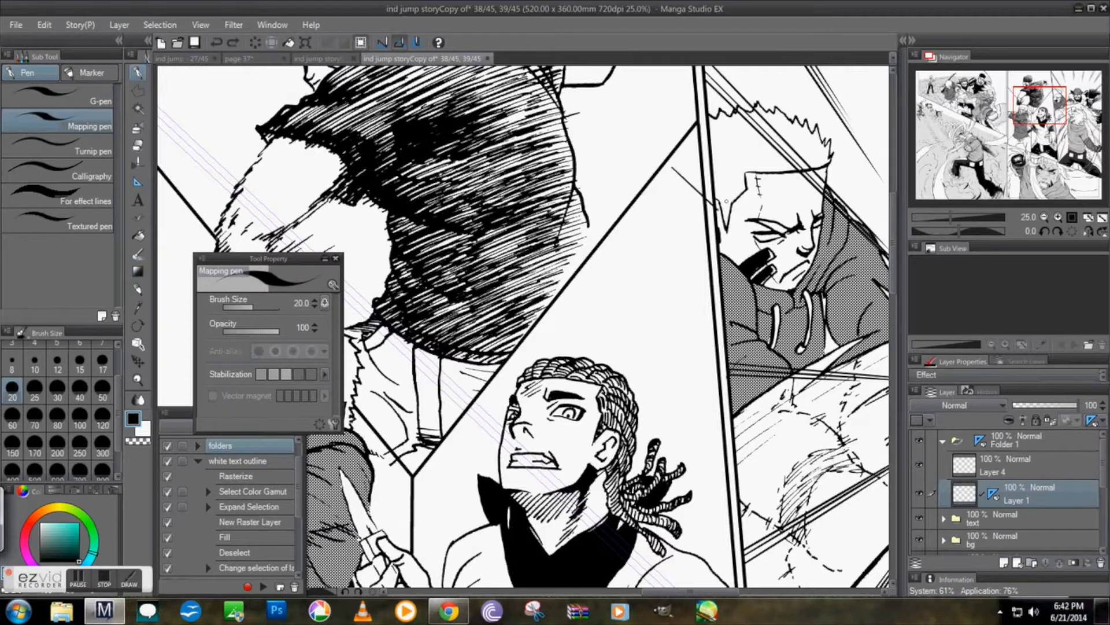
{"action": "key", "text": "ctrl+z"}
{"action": "left_click_drag", "start_coordinate": [676, 128], "coordinate": [734, 181]}
{"action": "key", "text": "ctrl+z"}
{"action": "mouse_move", "coordinate": [597, 270]}
{"action": "left_mouse_down"}
{"action": "mouse_move", "coordinate": [629, 283]}
{"action": "mouse_move", "coordinate": [696, 362]}
{"action": "left_mouse_up"}
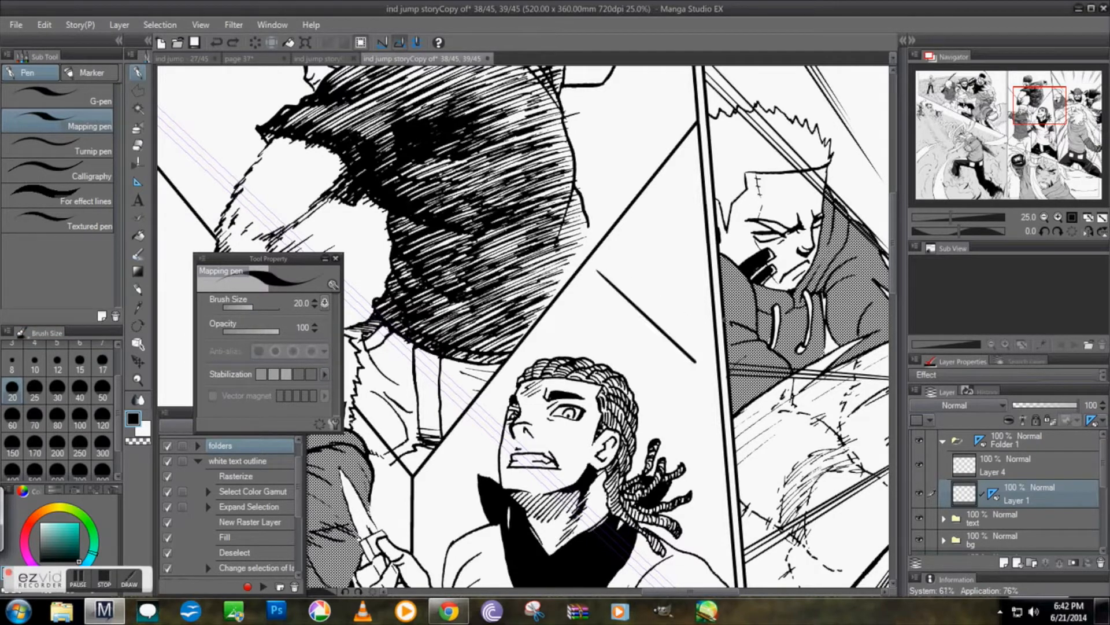
{"action": "key", "text": "ctrl+z"}
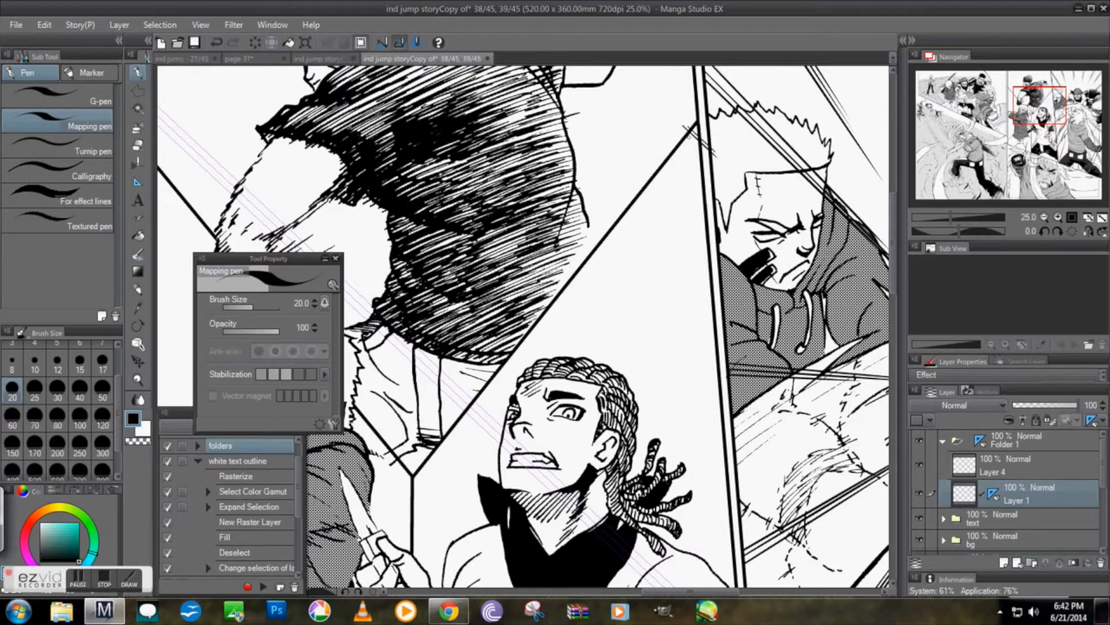
{"action": "left_click_drag", "start_coordinate": [663, 137], "coordinate": [745, 213]}
{"action": "left_click_drag", "start_coordinate": [668, 150], "coordinate": [713, 191]}
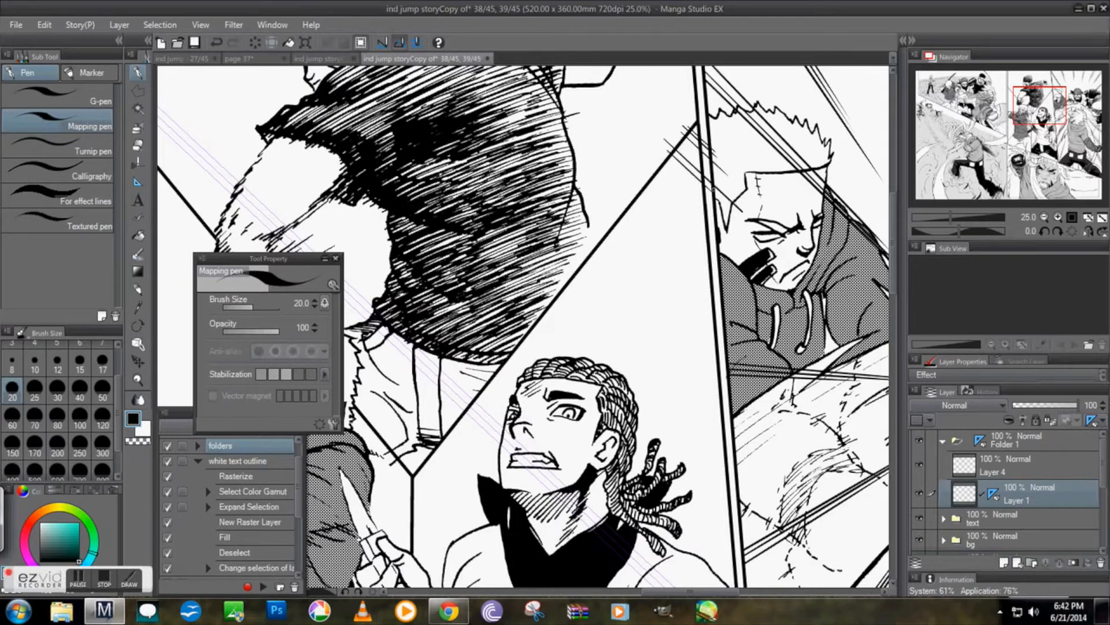
{"action": "key", "text": "ctrl+z"}
{"action": "key", "text": "ctrl+z"}
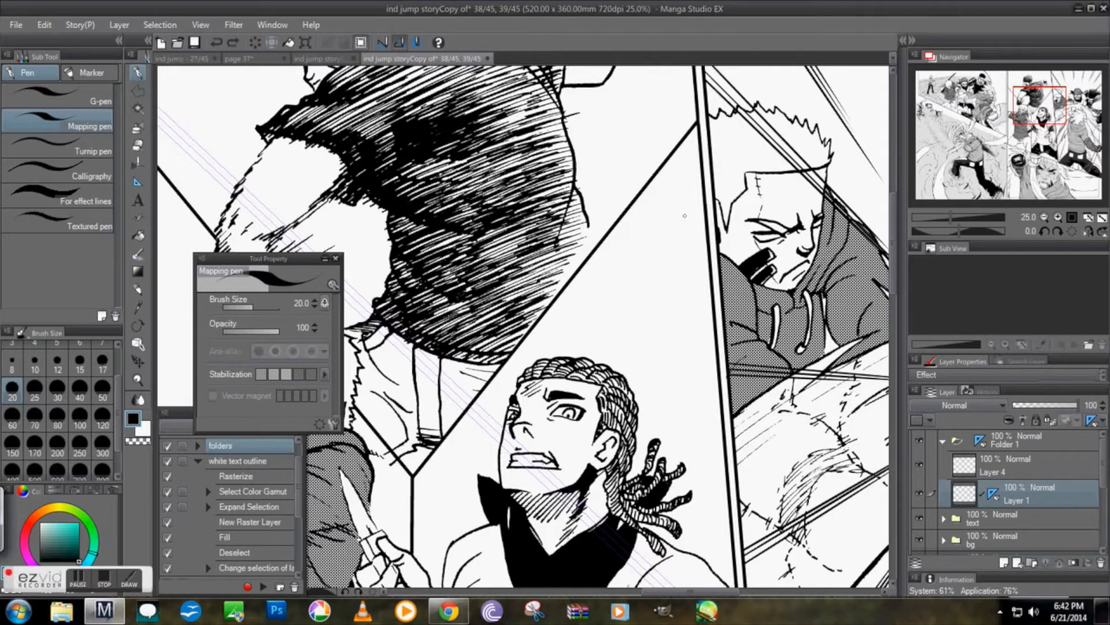
Draw diagonal parallel speed lines along the ruler across the upper corner of the braided man's panel
{"action": "left_click", "coordinate": [1045, 218]}
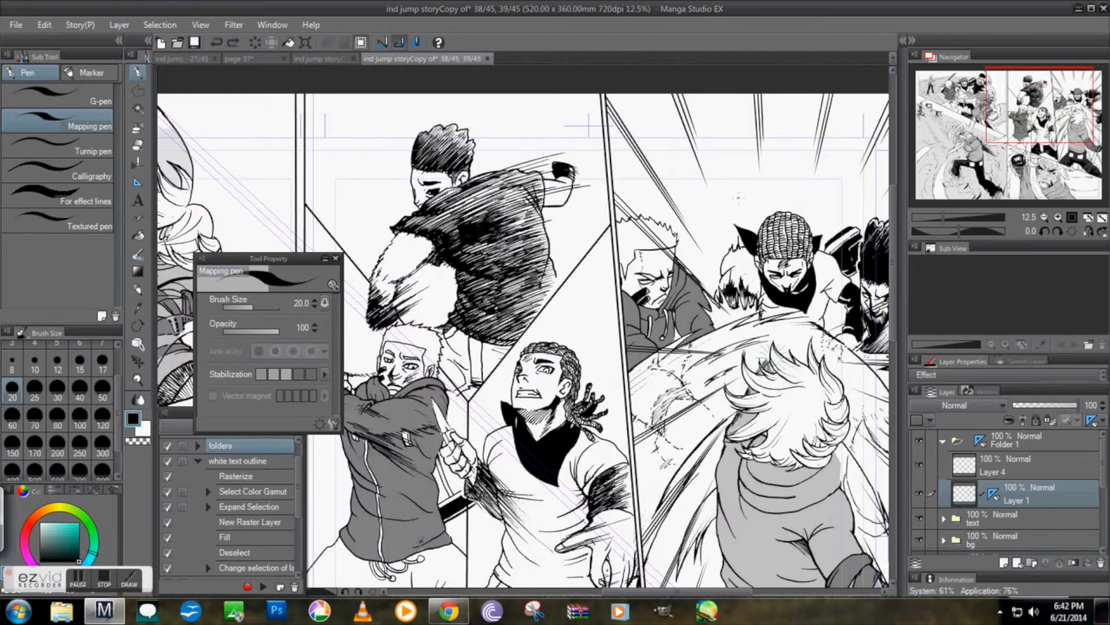
{"action": "left_click", "coordinate": [1058, 218]}
{"action": "left_click_drag", "start_coordinate": [674, 145], "coordinate": [745, 215]}
{"action": "left_click_drag", "start_coordinate": [670, 149], "coordinate": [746, 221]}
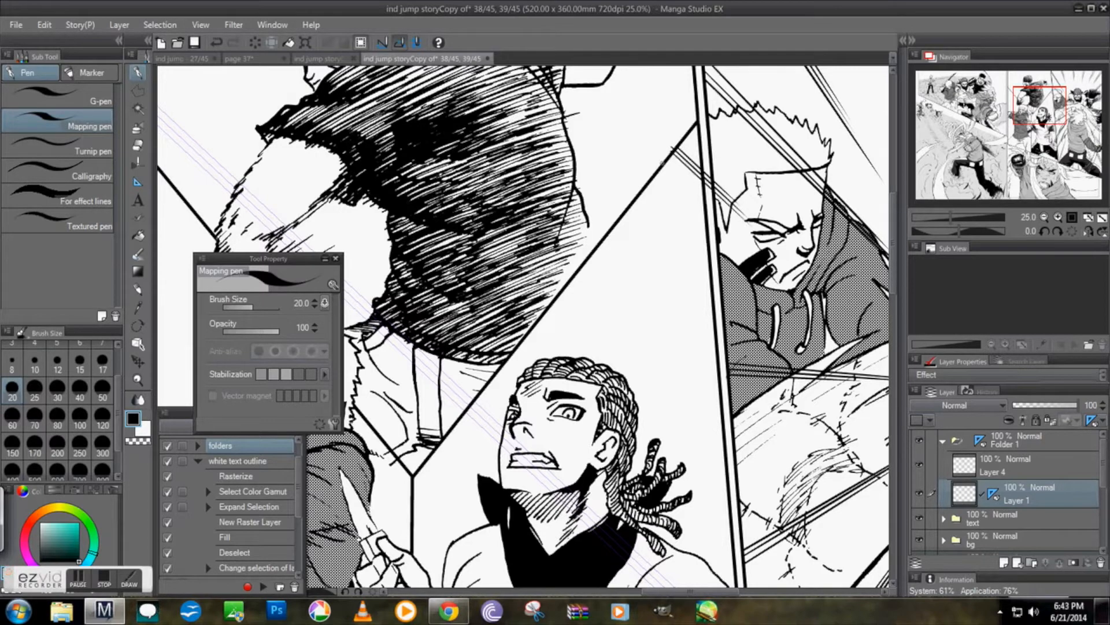
{"action": "left_click_drag", "start_coordinate": [663, 159], "coordinate": [745, 236]}
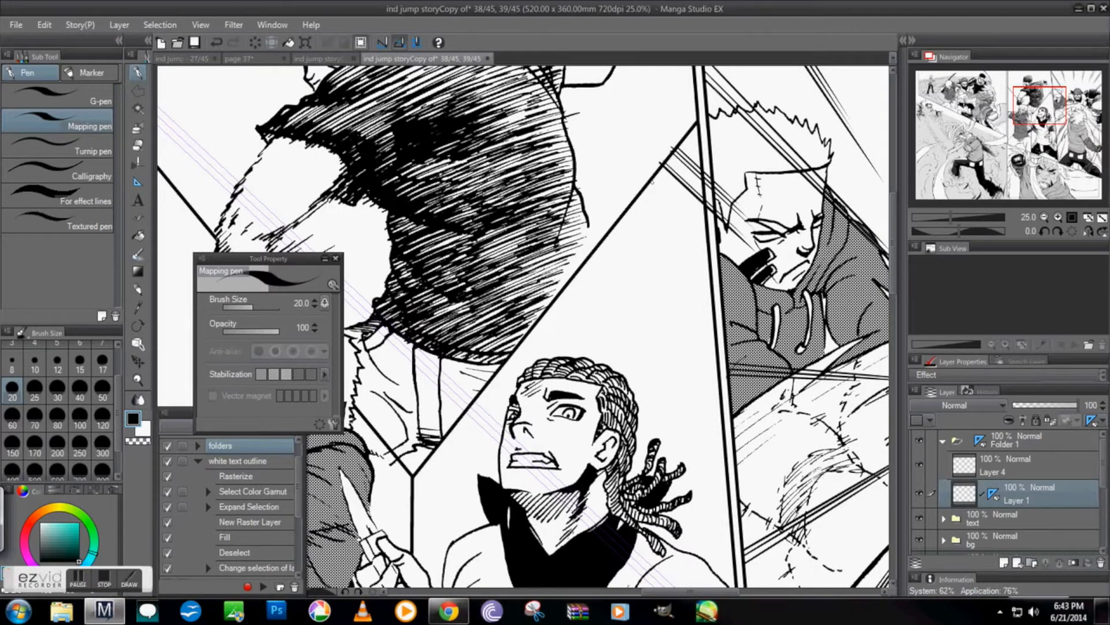
{"action": "left_click_drag", "start_coordinate": [651, 171], "coordinate": [739, 266]}
{"action": "mouse_move", "coordinate": [637, 191]}
{"action": "left_mouse_down"}
{"action": "mouse_move", "coordinate": [762, 306]}
{"action": "mouse_move", "coordinate": [755, 312]}
{"action": "left_mouse_up"}
Continue the parallel speed lines down the braided man's panel, from below the upper corner to his hair
{"action": "left_click", "coordinate": [1045, 217]}
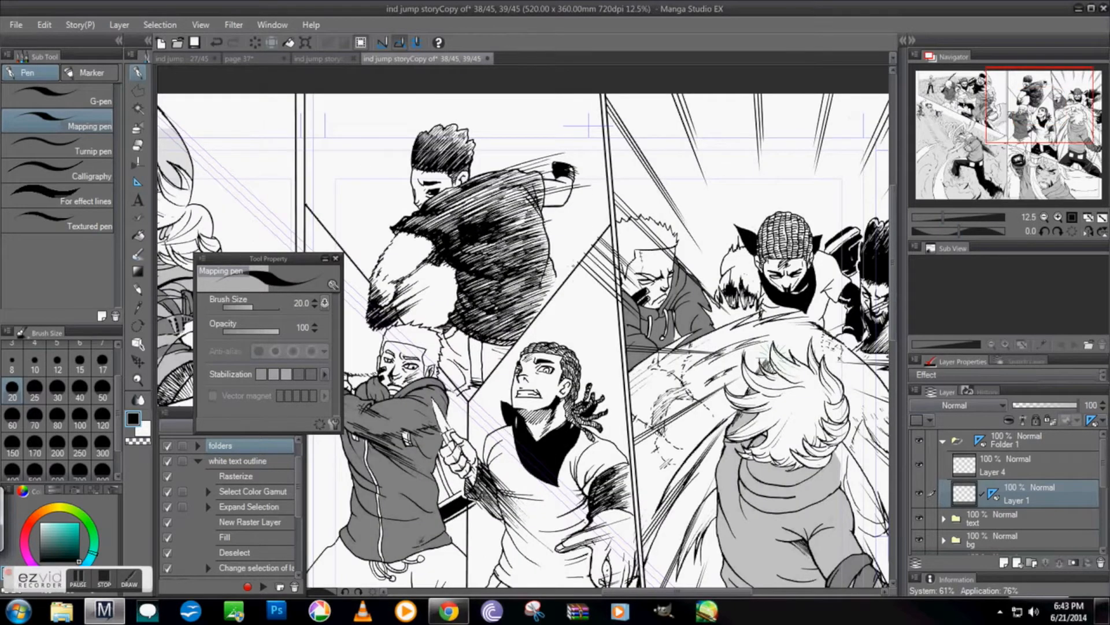
{"action": "left_click_drag", "start_coordinate": [569, 266], "coordinate": [641, 346]}
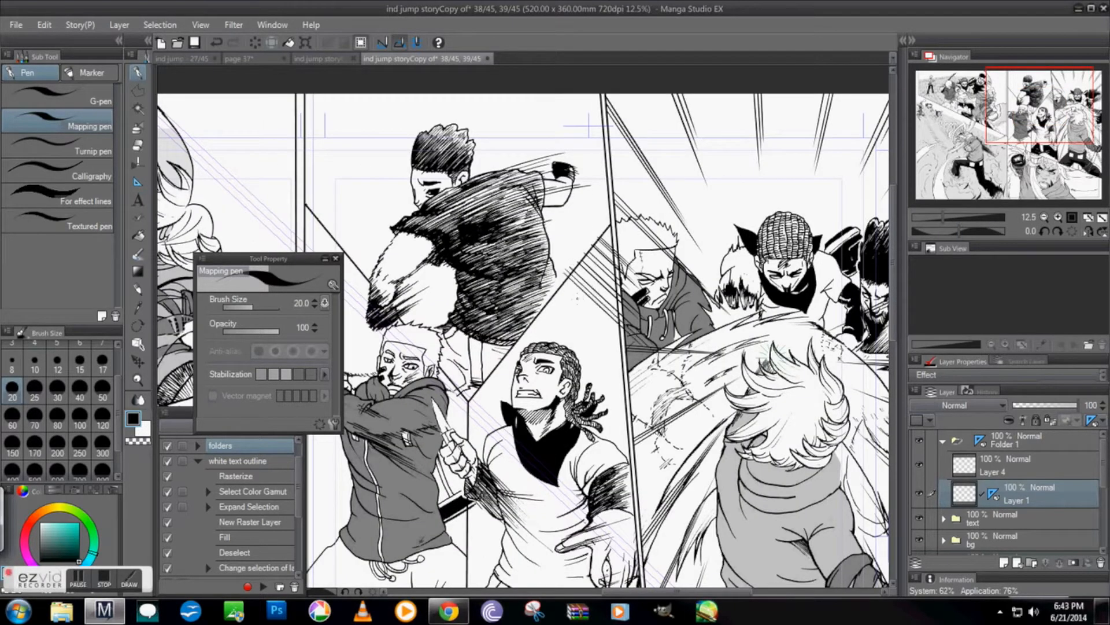
{"action": "mouse_move", "coordinate": [559, 281]}
{"action": "left_mouse_down"}
{"action": "mouse_move", "coordinate": [658, 390]}
{"action": "mouse_move", "coordinate": [622, 364]}
{"action": "left_mouse_up"}
{"action": "left_click_drag", "start_coordinate": [541, 302], "coordinate": [669, 417]}
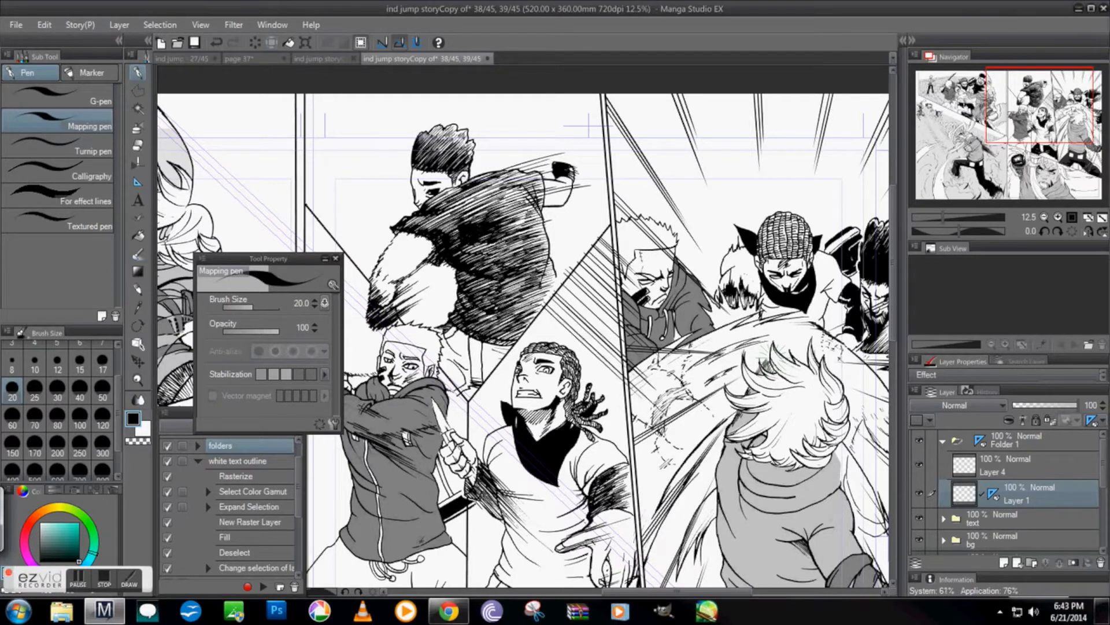
{"action": "left_click_drag", "start_coordinate": [540, 308], "coordinate": [651, 412]}
{"action": "mouse_move", "coordinate": [536, 313]}
{"action": "left_mouse_down"}
{"action": "mouse_move", "coordinate": [663, 430]}
{"action": "mouse_move", "coordinate": [655, 436]}
{"action": "mouse_move", "coordinate": [679, 465]}
{"action": "left_mouse_up"}
{"action": "left_click_drag", "start_coordinate": [525, 327], "coordinate": [665, 457]}
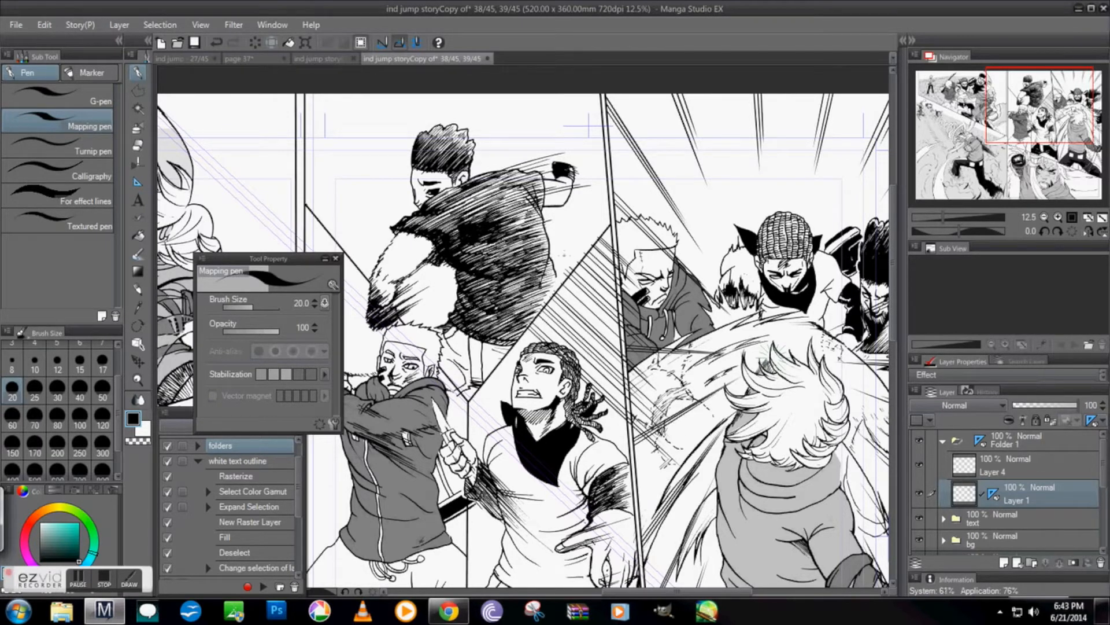
{"action": "left_click", "coordinate": [1044, 218]}
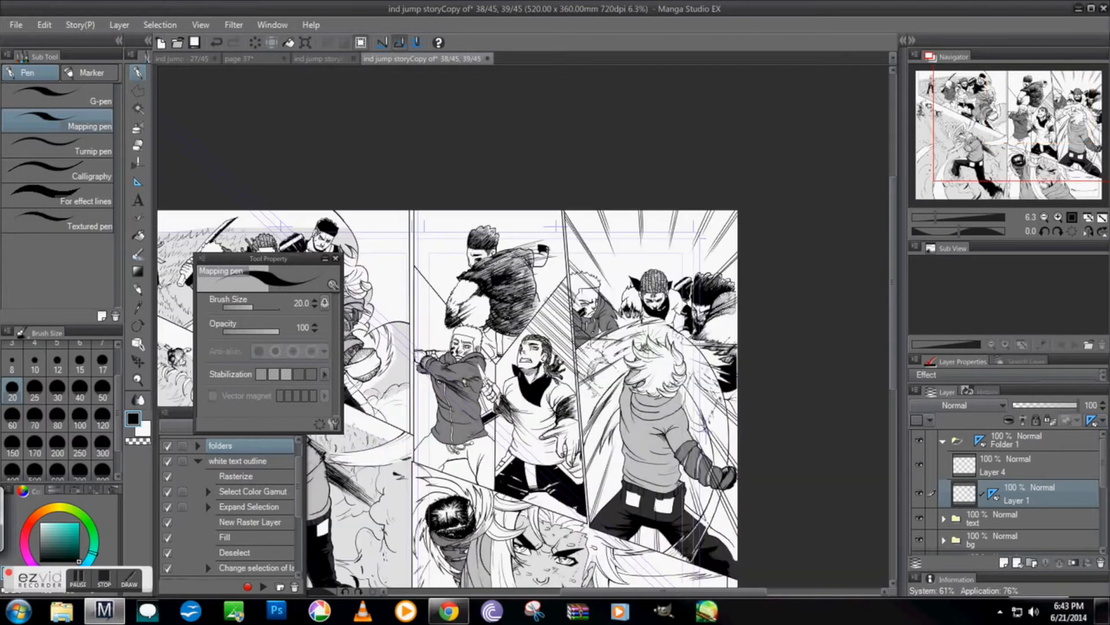
{"action": "left_click", "coordinate": [1057, 217]}
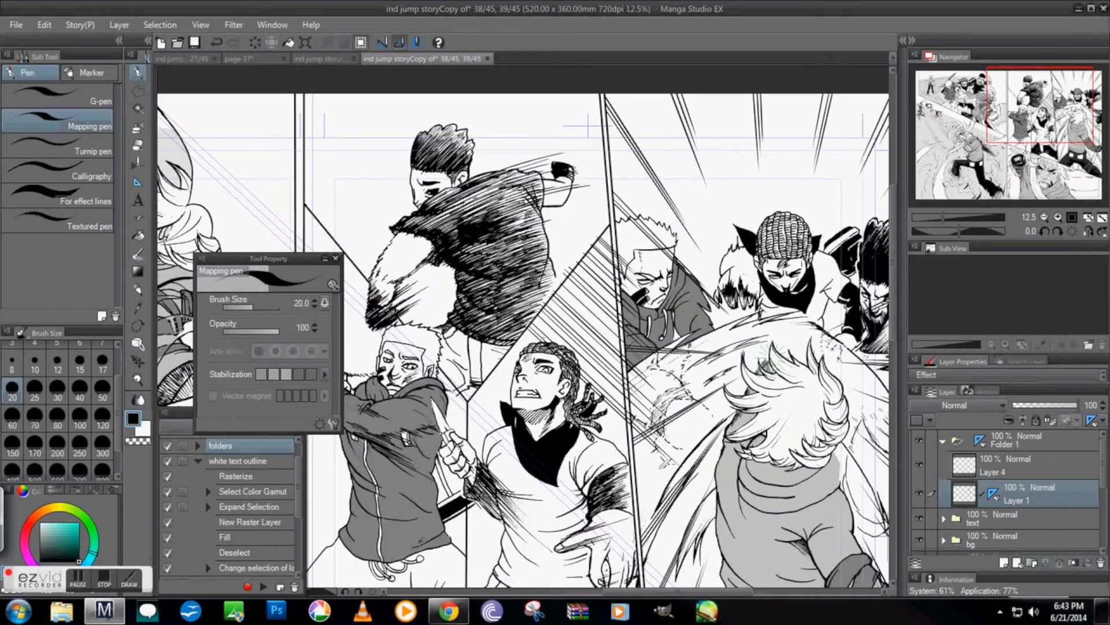
{"action": "mouse_move", "coordinate": [521, 331]}
{"action": "left_mouse_down"}
{"action": "mouse_move", "coordinate": [683, 482]}
{"action": "mouse_move", "coordinate": [668, 484]}
{"action": "left_mouse_up"}
Try further parallel speed lines behind the braided man's head and shoulder, undoing each stroke
{"action": "left_click_drag", "start_coordinate": [592, 411], "coordinate": [678, 493]}
{"action": "key", "text": "ctrl+z"}
{"action": "left_click_drag", "start_coordinate": [562, 379], "coordinate": [649, 458]}
{"action": "key", "text": "ctrl+z"}
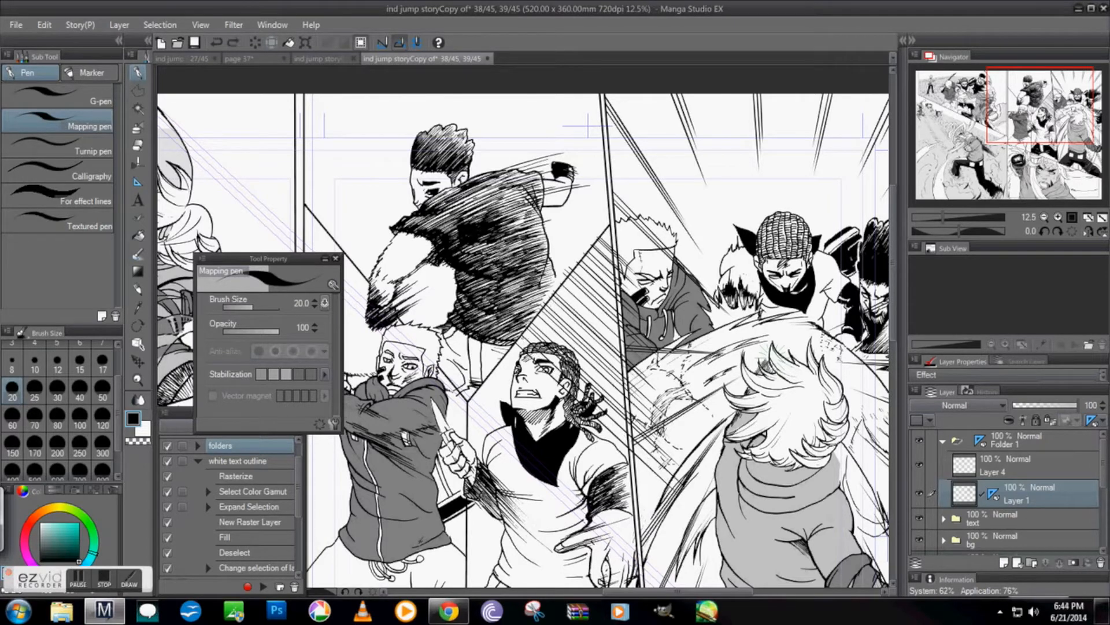
{"action": "left_click_drag", "start_coordinate": [565, 387], "coordinate": [651, 467]}
{"action": "key", "text": "ctrl+z"}
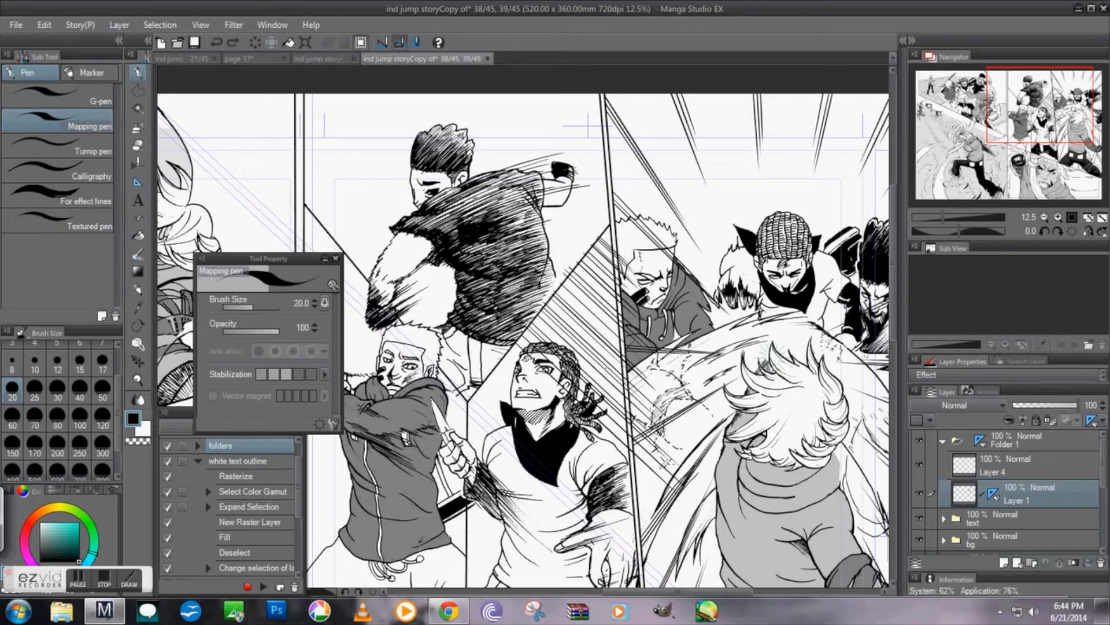
{"action": "left_click_drag", "start_coordinate": [547, 364], "coordinate": [677, 483]}
{"action": "key", "text": "ctrl+z"}
Draw long parallel speed lines across the braided man's face and shoulder, undoing the last three strokes
{"action": "left_click_drag", "start_coordinate": [515, 337], "coordinate": [679, 492]}
{"action": "left_click_drag", "start_coordinate": [510, 351], "coordinate": [688, 521]}
{"action": "left_click_drag", "start_coordinate": [521, 373], "coordinate": [667, 508]}
{"action": "left_click_drag", "start_coordinate": [521, 382], "coordinate": [697, 547]}
{"action": "left_click_drag", "start_coordinate": [495, 365], "coordinate": [663, 525]}
{"action": "mouse_move", "coordinate": [494, 372]}
{"action": "left_mouse_down"}
{"action": "mouse_move", "coordinate": [659, 527]}
{"action": "mouse_move", "coordinate": [642, 515]}
{"action": "left_mouse_up"}
{"action": "key", "text": "ctrl+z"}
{"action": "key", "text": "ctrl+z"}
{"action": "key", "text": "ctrl+z"}
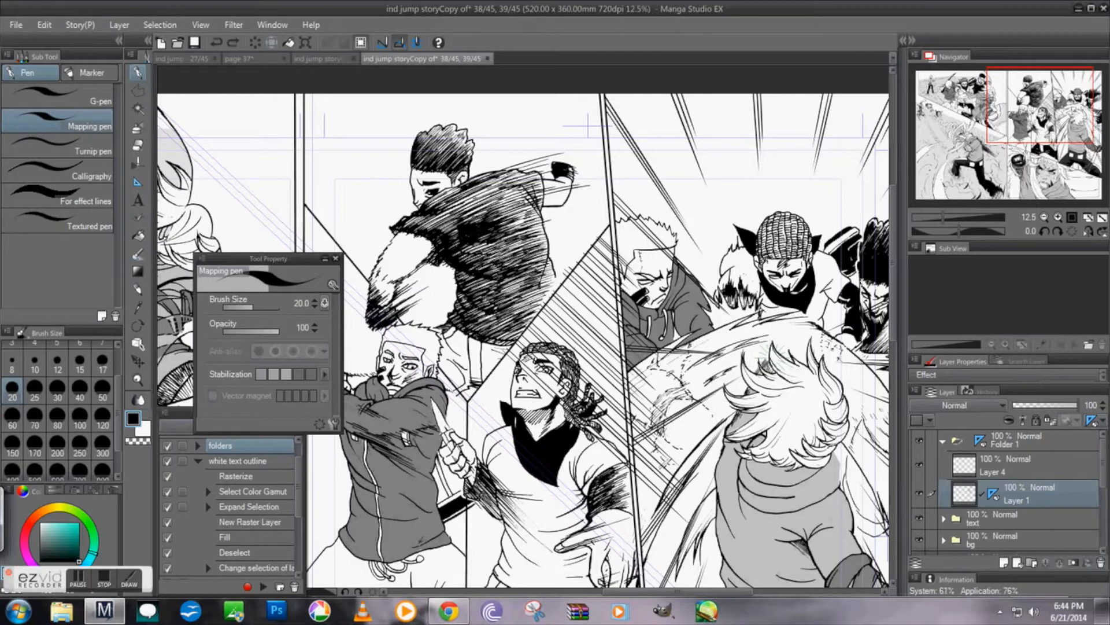
Outline the speed lines in the braided man's panel with the Polyline marquee and duplicate them onto a new layer
{"action": "left_click", "coordinate": [138, 90]}
{"action": "left_click", "coordinate": [630, 167]}
{"action": "left_click", "coordinate": [693, 536]}
{"action": "double_click", "coordinate": [491, 350]}
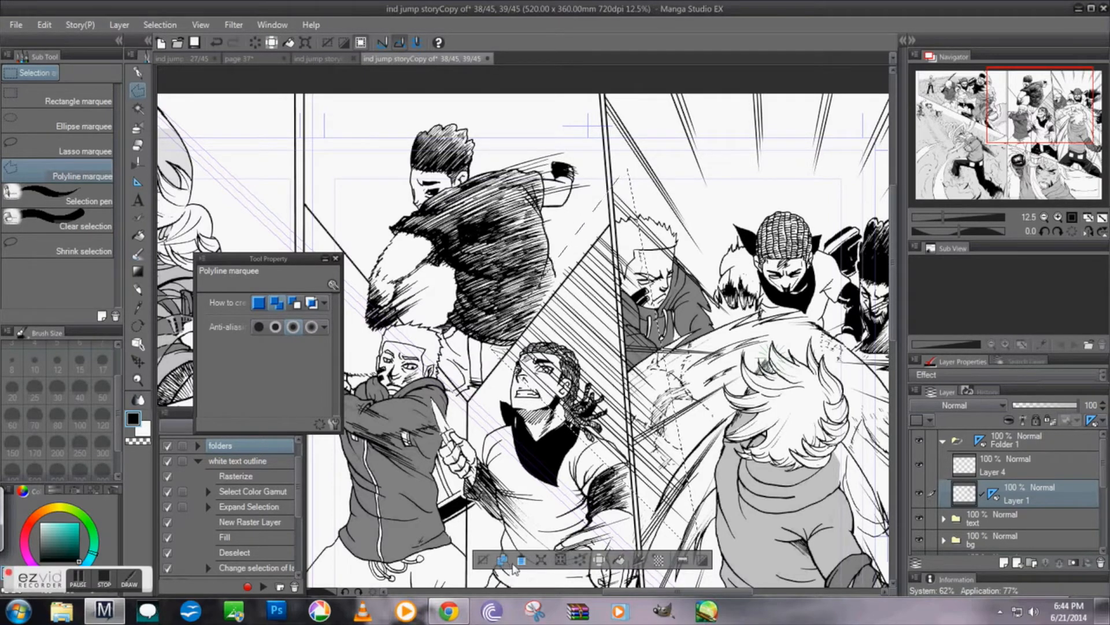
{"action": "left_click", "coordinate": [521, 559]}
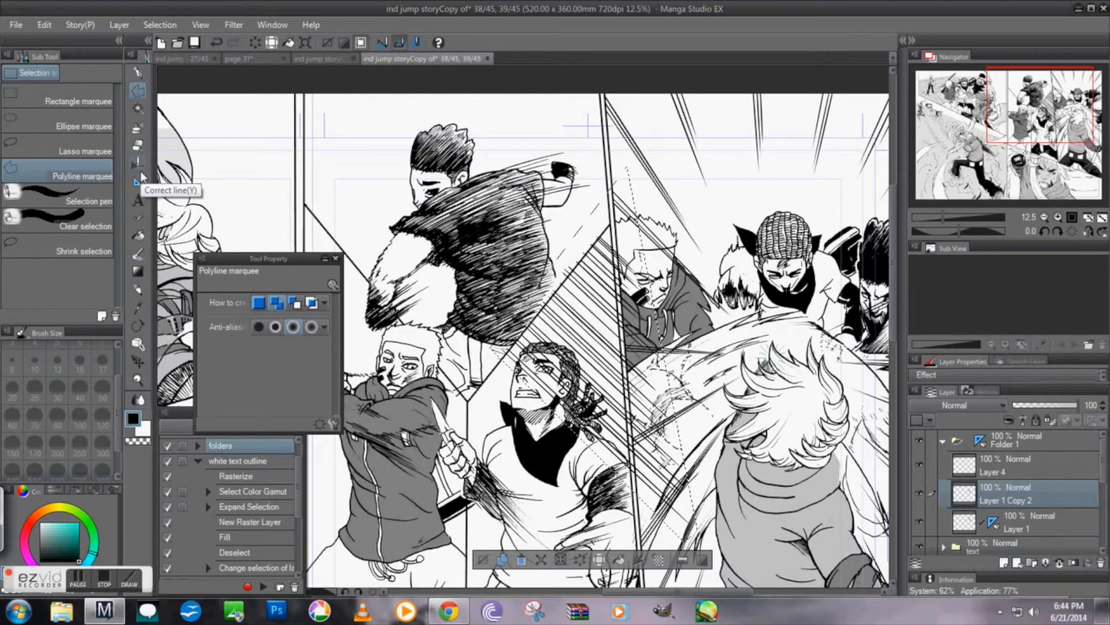
Move the copied speed lines down over the braided man's torso and duplicate them onto another layer
{"action": "key", "text": "ctrl+shift+t"}
{"action": "mouse_move", "coordinate": [588, 412]}
{"action": "left_mouse_down"}
{"action": "mouse_move", "coordinate": [525, 501]}
{"action": "mouse_move", "coordinate": [510, 543]}
{"action": "mouse_move", "coordinate": [497, 530]}
{"action": "left_mouse_up"}
{"action": "left_click_drag", "start_coordinate": [1031, 111], "coordinate": [1029, 142]}
{"action": "mouse_move", "coordinate": [544, 297]}
{"action": "left_mouse_down"}
{"action": "mouse_move", "coordinate": [530, 329]}
{"action": "mouse_move", "coordinate": [543, 288]}
{"action": "left_mouse_up"}
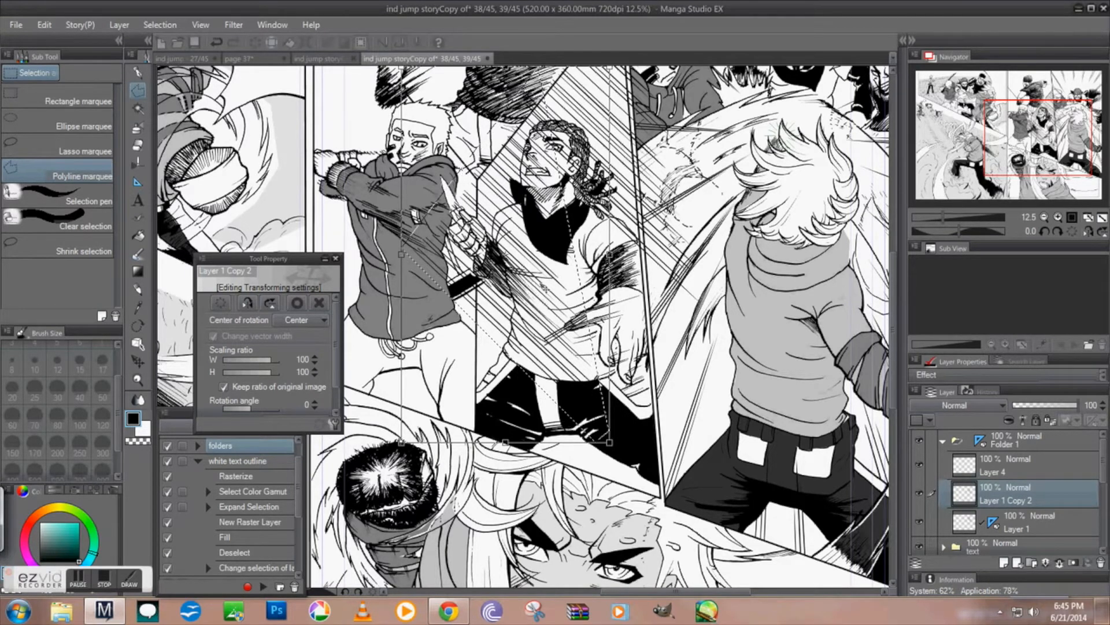
{"action": "left_click", "coordinate": [1044, 217]}
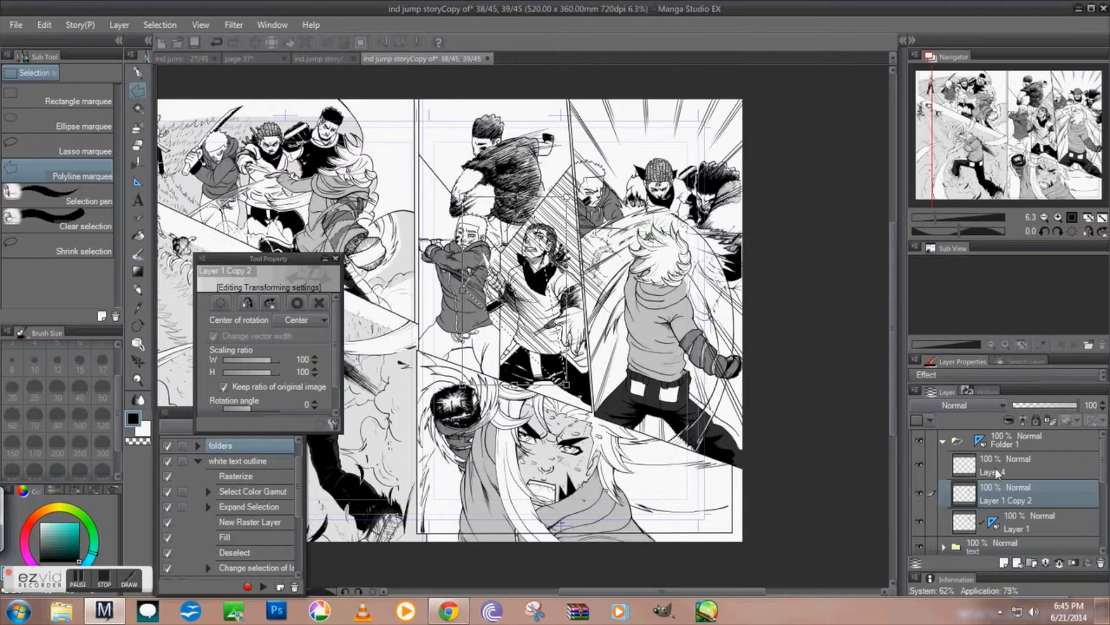
{"action": "left_click", "coordinate": [297, 303]}
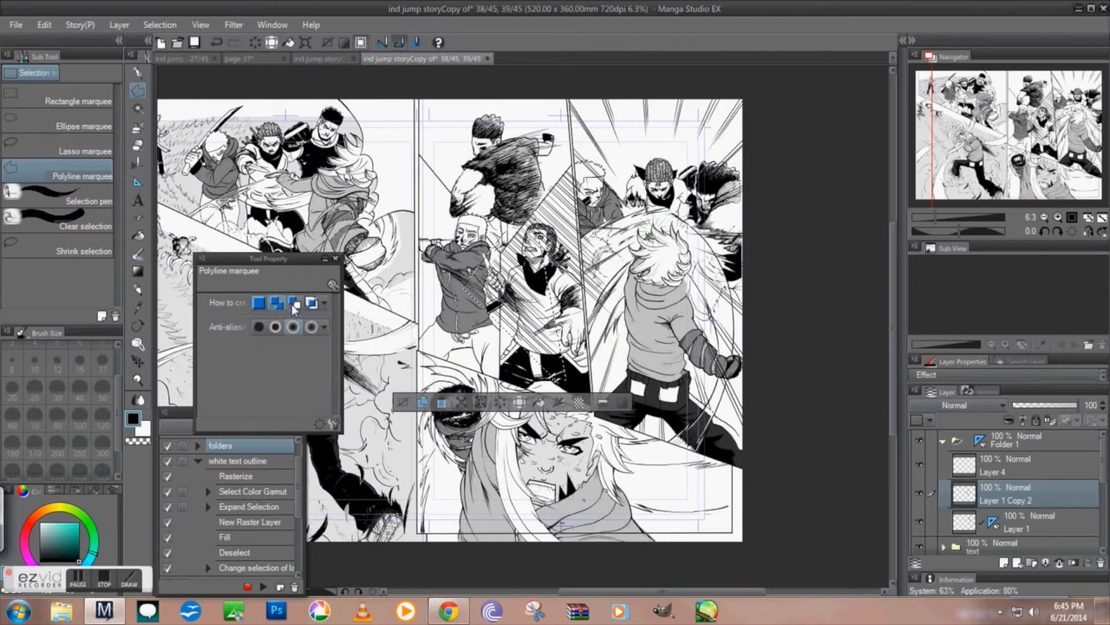
{"action": "left_click", "coordinate": [425, 402]}
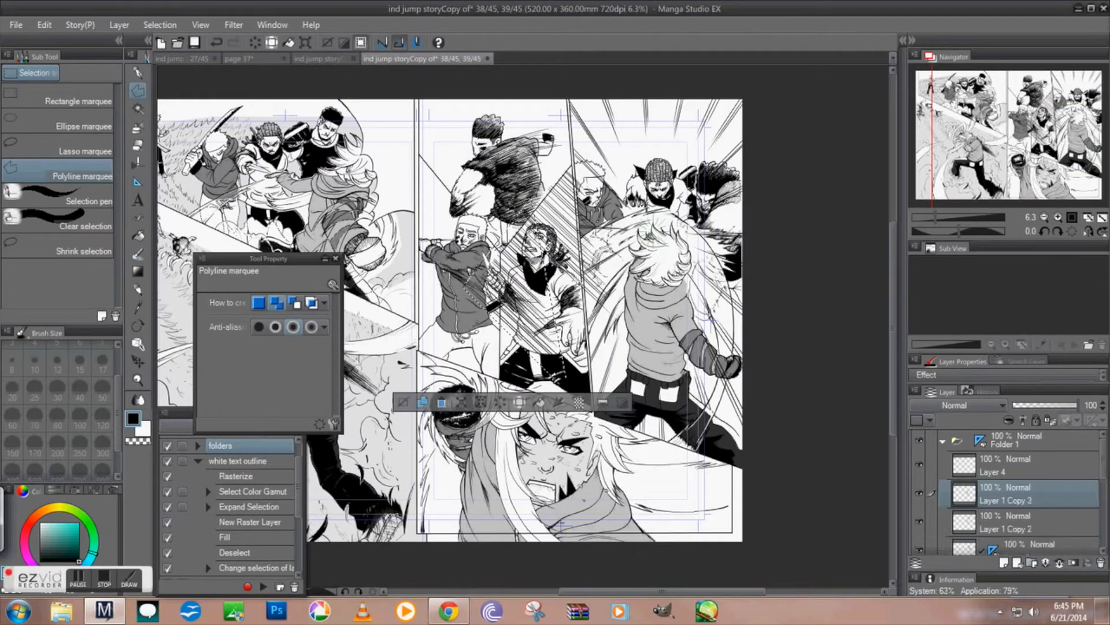
Try to move the second copy of the speed lines lower in the panel and scale it to 130, cancelling the transformation
{"action": "key", "text": "ctrl+t"}
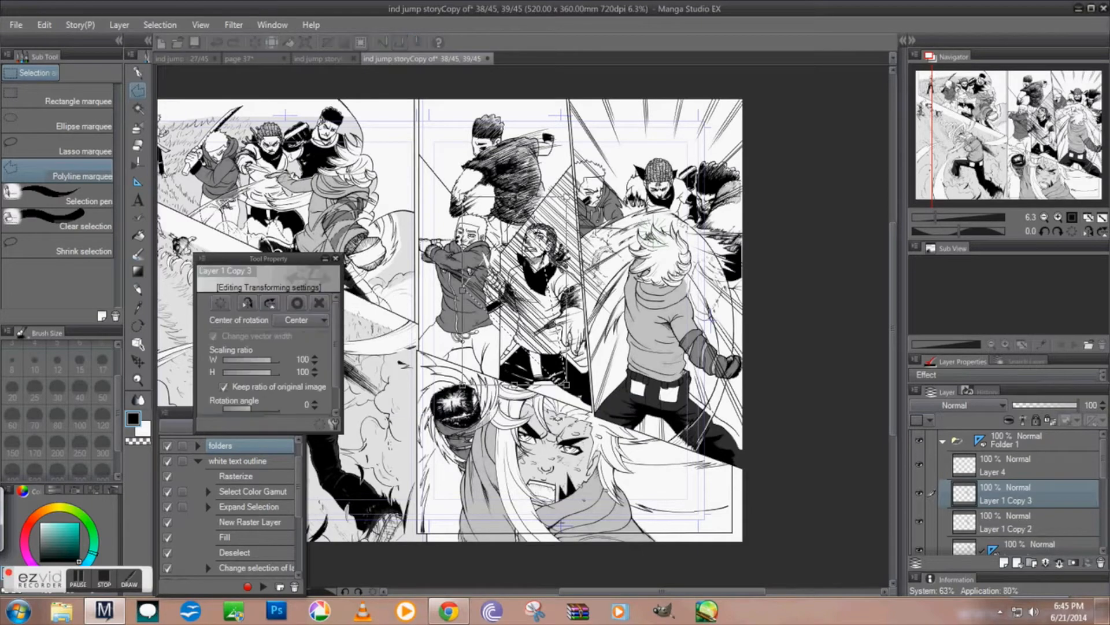
{"action": "left_click_drag", "start_coordinate": [534, 329], "coordinate": [519, 382]}
{"action": "key", "text": "ctrl+plus"}
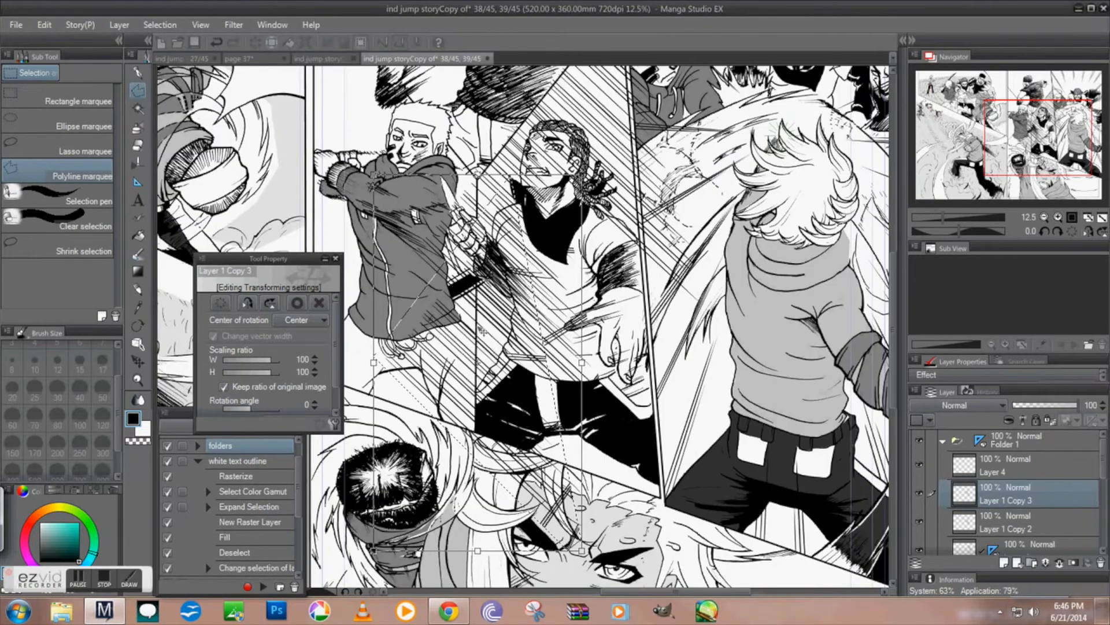
{"action": "mouse_move", "coordinate": [487, 329]}
{"action": "left_mouse_down"}
{"action": "mouse_move", "coordinate": [531, 392]}
{"action": "mouse_move", "coordinate": [512, 369]}
{"action": "left_mouse_up"}
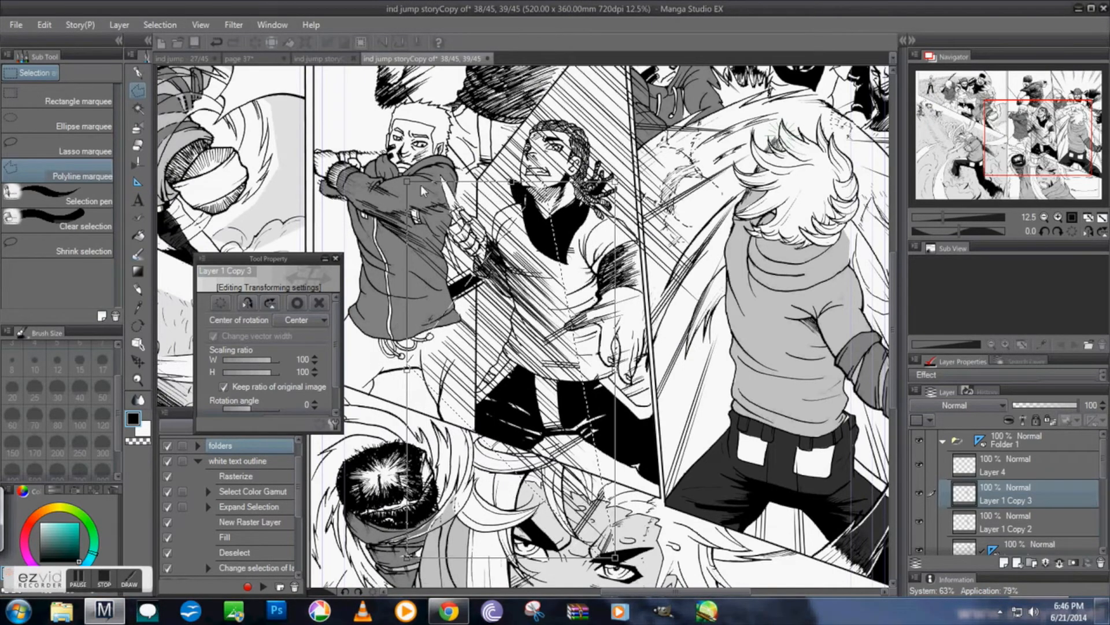
{"action": "mouse_move", "coordinate": [407, 177]}
{"action": "left_mouse_down"}
{"action": "mouse_move", "coordinate": [378, 131]}
{"action": "mouse_move", "coordinate": [405, 186]}
{"action": "left_mouse_up"}
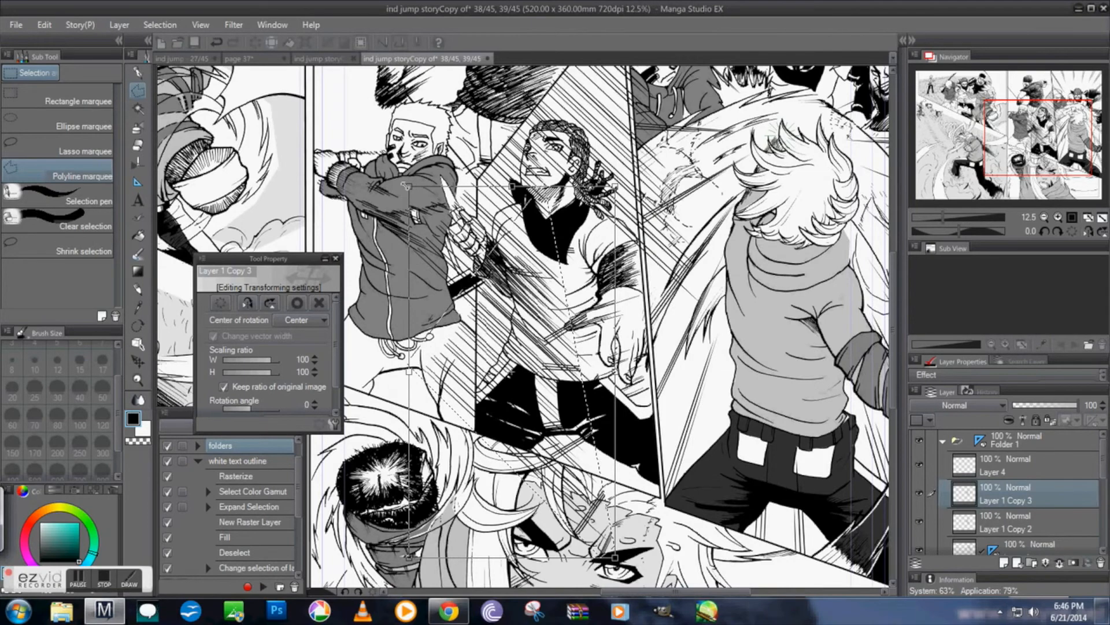
{"action": "mouse_move", "coordinate": [512, 318]}
{"action": "left_mouse_down"}
{"action": "mouse_move", "coordinate": [478, 341]}
{"action": "mouse_move", "coordinate": [489, 340]}
{"action": "left_mouse_up"}
{"action": "left_click_drag", "start_coordinate": [590, 389], "coordinate": [625, 389]}
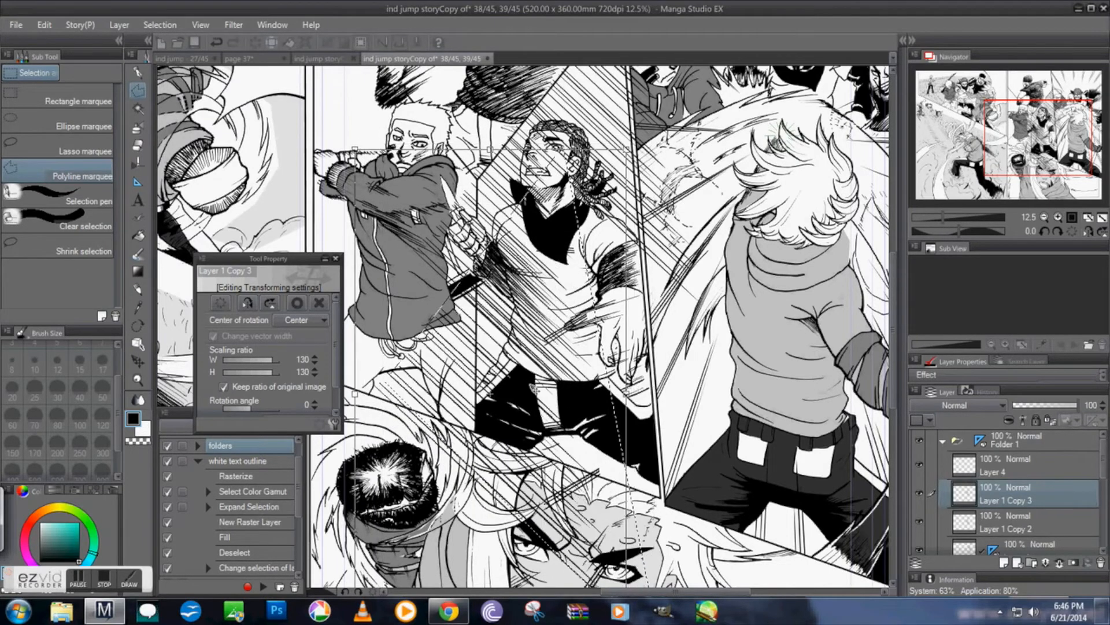
{"action": "mouse_move", "coordinate": [534, 385]}
{"action": "left_mouse_down"}
{"action": "mouse_move", "coordinate": [676, 317]}
{"action": "mouse_move", "coordinate": [555, 131]}
{"action": "left_mouse_up"}
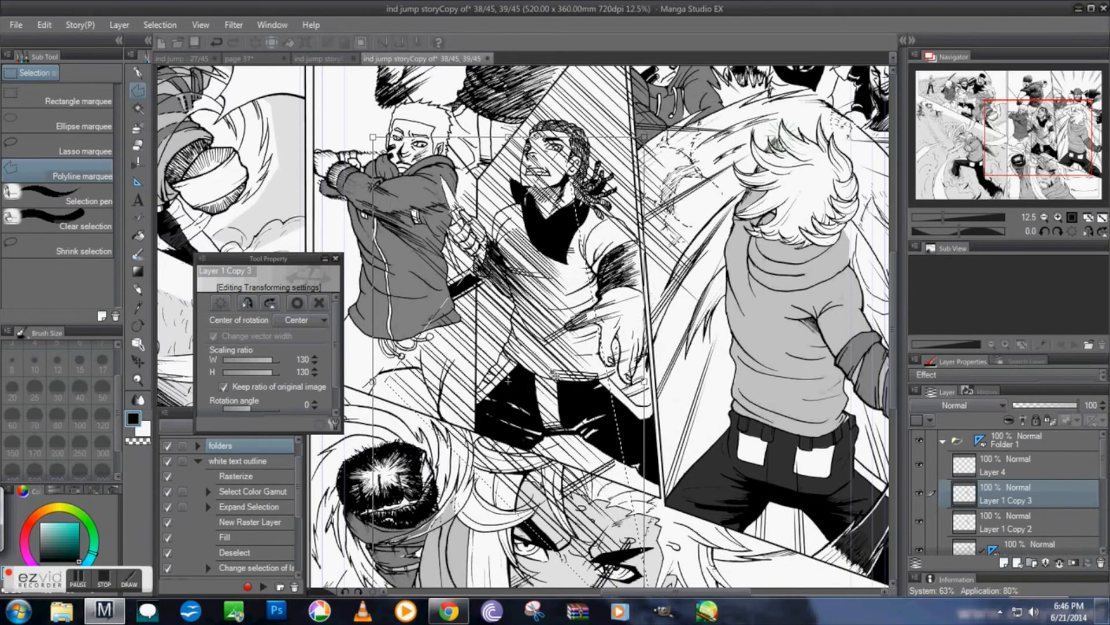
{"action": "left_click", "coordinate": [320, 302]}
Undo the last edit and clear the selection
{"action": "left_click", "coordinate": [415, 461]}
{"action": "left_click", "coordinate": [44, 24]}
{"action": "left_click", "coordinate": [57, 37]}
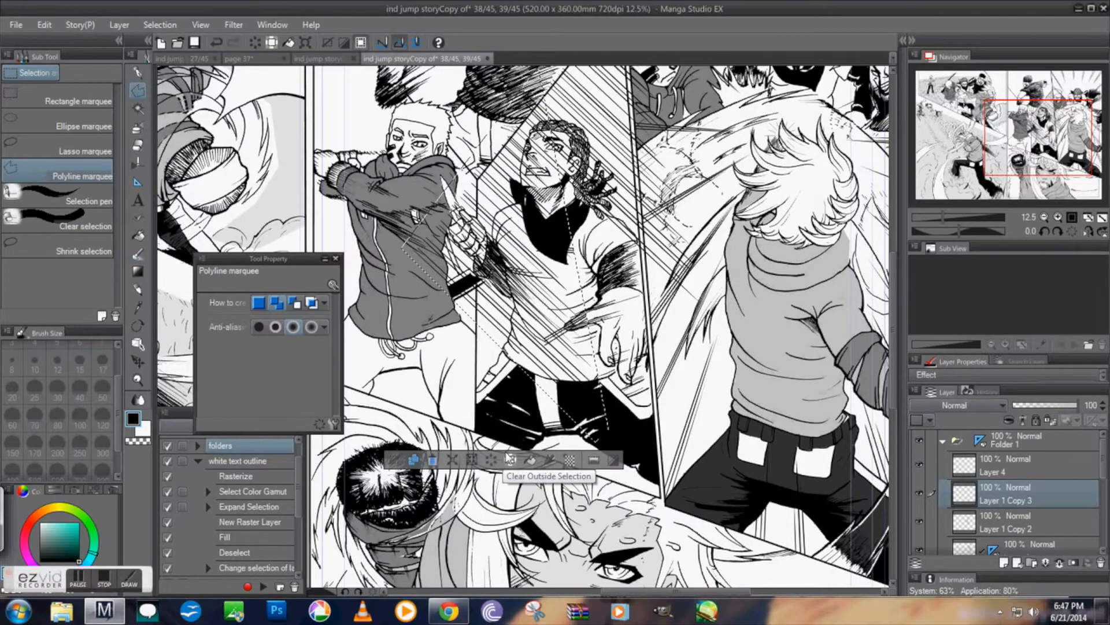
{"action": "left_click", "coordinate": [395, 461]}
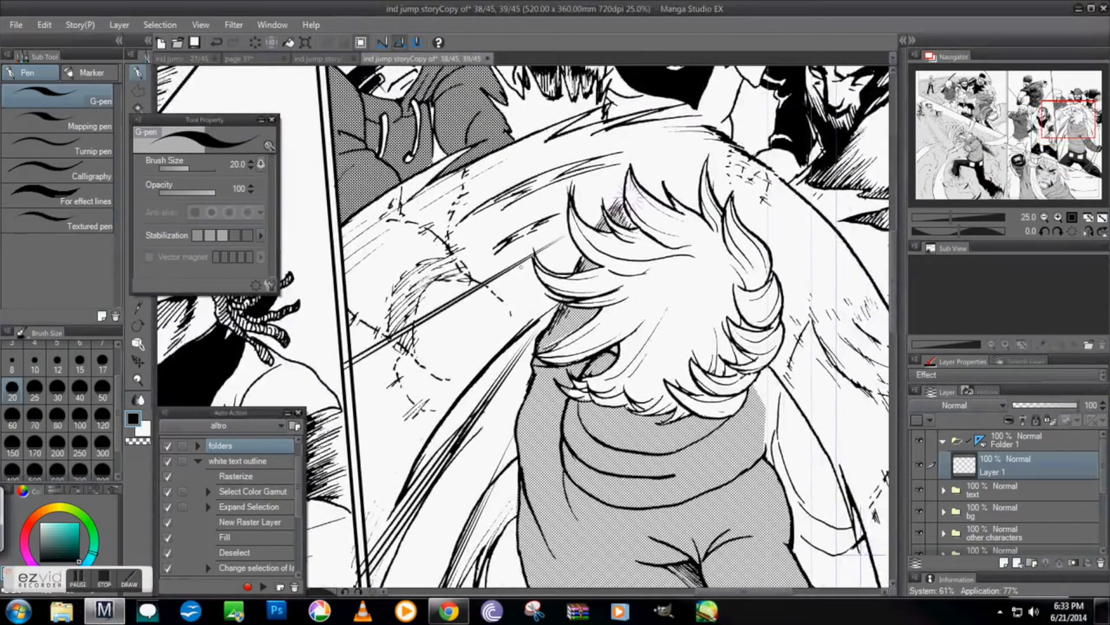
Draw converging G-pen speed lines from the left border of the white-haired figure's panel, across the hooded man
{"action": "scroll", "coordinate": [520, 324], "scroll_direction": "up", "scroll_amount": 5}
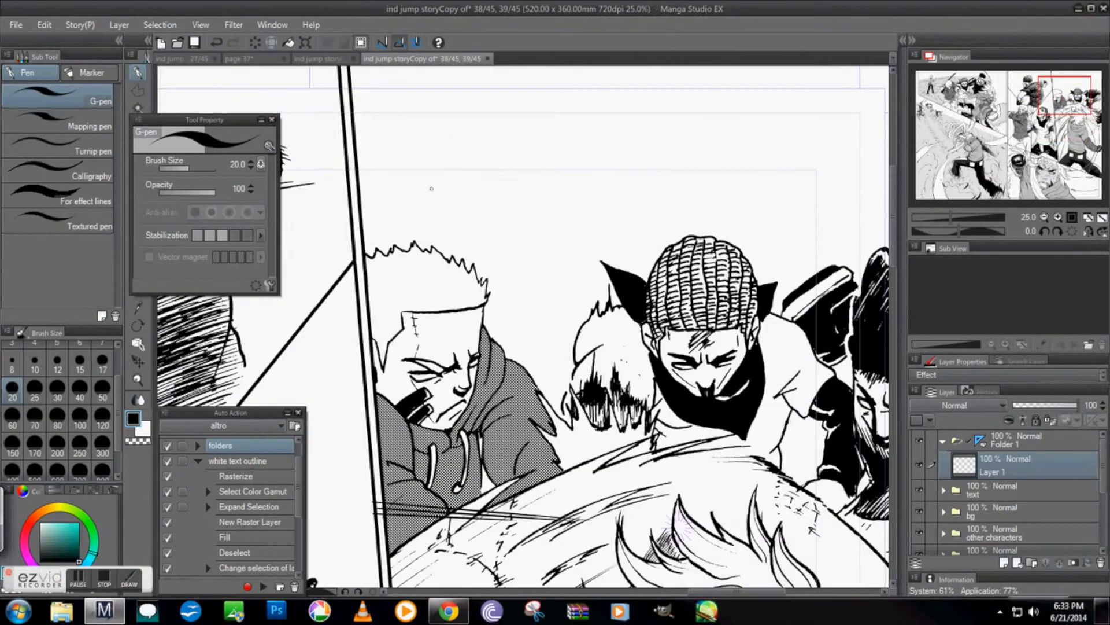
{"action": "key", "text": "ctrl+z"}
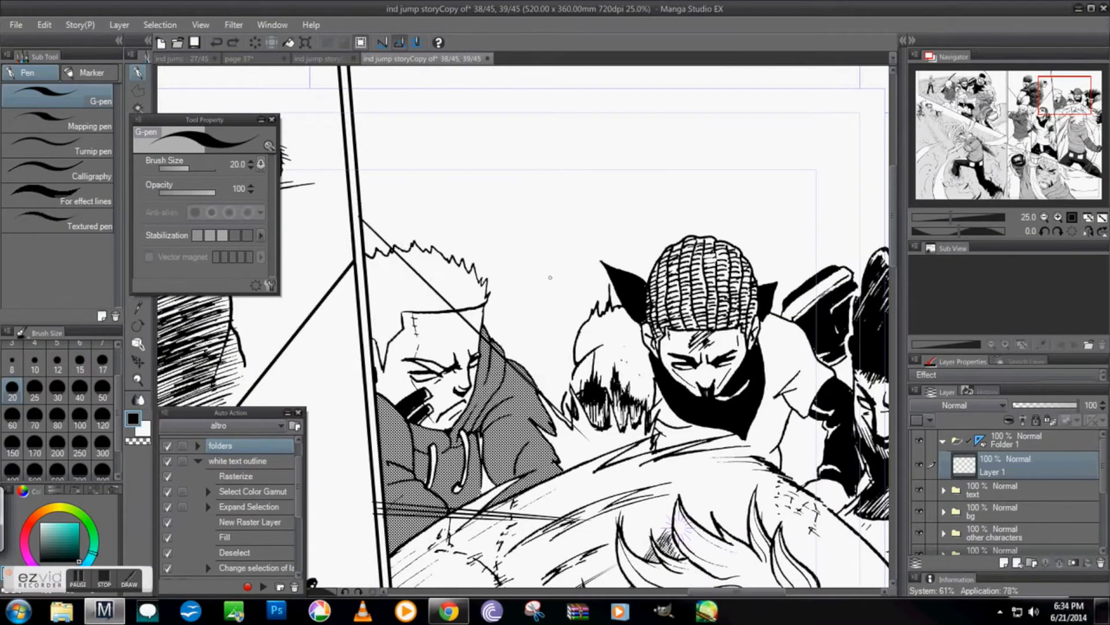
{"action": "left_click_drag", "start_coordinate": [361, 211], "coordinate": [532, 382]}
{"action": "left_click_drag", "start_coordinate": [359, 199], "coordinate": [523, 371]}
{"action": "key", "text": "ctrl+z"}
{"action": "left_click_drag", "start_coordinate": [355, 192], "coordinate": [546, 388]}
{"action": "mouse_move", "coordinate": [532, 260]}
{"action": "left_mouse_down"}
{"action": "mouse_move", "coordinate": [533, 365]}
{"action": "mouse_move", "coordinate": [512, 377]}
{"action": "left_mouse_up"}
{"action": "left_click_drag", "start_coordinate": [327, 143], "coordinate": [565, 503]}
{"action": "key", "text": "ctrl+z"}
{"action": "mouse_move", "coordinate": [316, 120]}
{"action": "left_mouse_down"}
{"action": "mouse_move", "coordinate": [519, 435]}
{"action": "mouse_move", "coordinate": [486, 380]}
{"action": "left_mouse_up"}
{"action": "left_click_drag", "start_coordinate": [348, 162], "coordinate": [484, 371]}
Draw groups of converging speed lines down from the top edge of the white-haired figure's panel
{"action": "mouse_move", "coordinate": [455, 116]}
{"action": "left_mouse_down"}
{"action": "mouse_move", "coordinate": [529, 304]}
{"action": "mouse_move", "coordinate": [510, 231]}
{"action": "left_mouse_up"}
{"action": "left_click_drag", "start_coordinate": [476, 116], "coordinate": [508, 203]}
{"action": "left_click_drag", "start_coordinate": [621, 115], "coordinate": [632, 273]}
{"action": "mouse_move", "coordinate": [628, 114]}
{"action": "left_mouse_down"}
{"action": "mouse_move", "coordinate": [636, 237]}
{"action": "mouse_move", "coordinate": [635, 215]}
{"action": "mouse_move", "coordinate": [587, 222]}
{"action": "mouse_move", "coordinate": [633, 214]}
{"action": "left_mouse_up"}
{"action": "mouse_move", "coordinate": [675, 106]}
{"action": "left_mouse_down"}
{"action": "mouse_move", "coordinate": [635, 271]}
{"action": "mouse_move", "coordinate": [634, 257]}
{"action": "left_mouse_up"}
{"action": "left_click_drag", "start_coordinate": [792, 105], "coordinate": [726, 251]}
{"action": "mouse_move", "coordinate": [802, 105]}
{"action": "left_mouse_down"}
{"action": "mouse_move", "coordinate": [712, 295]}
{"action": "mouse_move", "coordinate": [736, 241]}
{"action": "mouse_move", "coordinate": [724, 275]}
{"action": "mouse_move", "coordinate": [744, 260]}
{"action": "left_mouse_up"}
{"action": "key", "text": "ctrl+z"}
{"action": "key", "text": "ctrl+z"}
{"action": "key", "text": "ctrl+minus"}
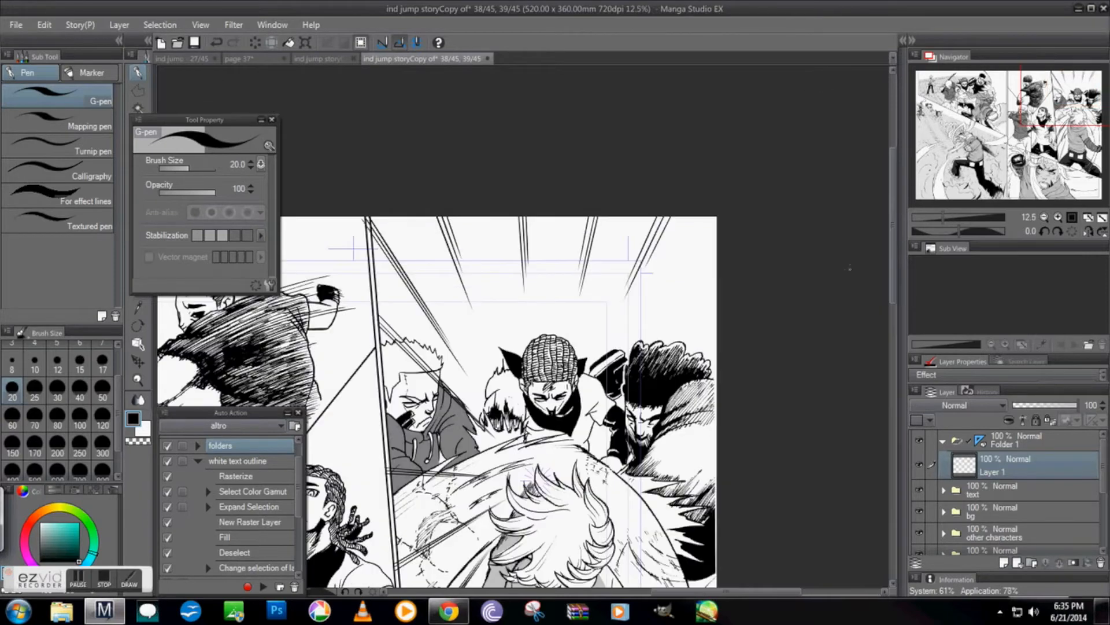
Draw converging speed lines inward from the right page edge toward the white-haired figure
{"action": "left_click_drag", "start_coordinate": [721, 308], "coordinate": [649, 374]}
{"action": "mouse_move", "coordinate": [636, 381]}
{"action": "left_mouse_down"}
{"action": "mouse_move", "coordinate": [627, 265]}
{"action": "mouse_move", "coordinate": [592, 207]}
{"action": "left_mouse_up"}
{"action": "left_click_drag", "start_coordinate": [676, 223], "coordinate": [596, 256]}
{"action": "left_click_drag", "start_coordinate": [746, 166], "coordinate": [722, 93]}
{"action": "left_click_drag", "start_coordinate": [659, 237], "coordinate": [536, 235]}
{"action": "left_click_drag", "start_coordinate": [665, 307], "coordinate": [553, 264]}
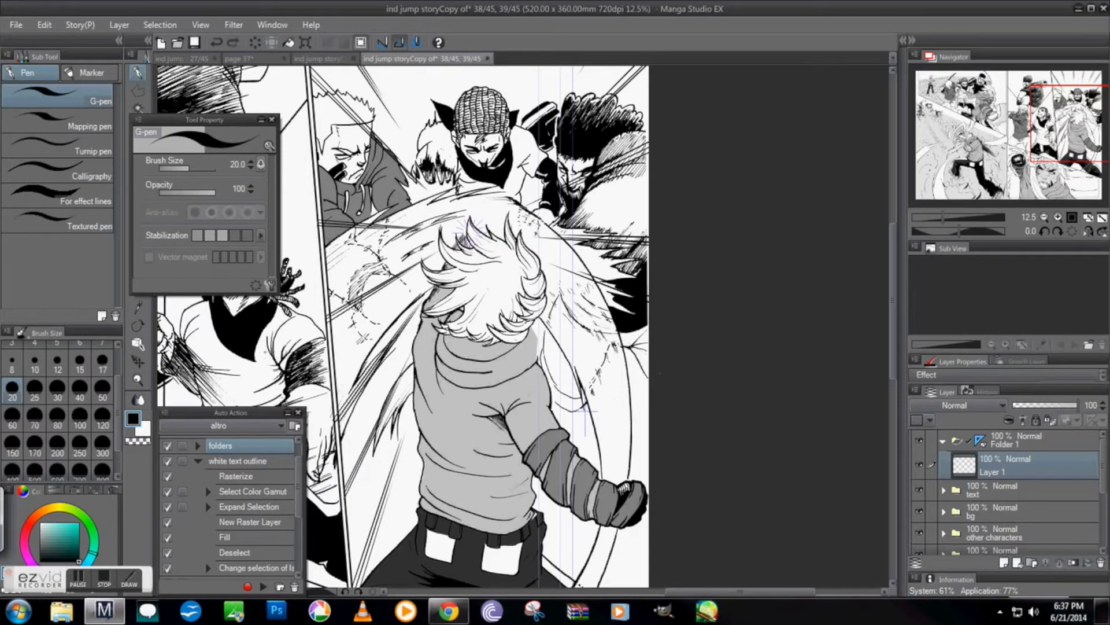
Draw converging speed lines from the lower right page edge toward the white-haired figure, undoing the unwanted strokes
{"action": "scroll", "coordinate": [613, 347], "scroll_direction": "down", "scroll_amount": 3}
{"action": "left_click_drag", "start_coordinate": [650, 320], "coordinate": [564, 181]}
{"action": "left_click_drag", "start_coordinate": [655, 298], "coordinate": [603, 227]}
{"action": "left_click_drag", "start_coordinate": [654, 438], "coordinate": [585, 288]}
{"action": "left_click_drag", "start_coordinate": [655, 415], "coordinate": [587, 280]}
{"action": "mouse_move", "coordinate": [655, 439]}
{"action": "left_mouse_down"}
{"action": "mouse_move", "coordinate": [556, 232]}
{"action": "mouse_move", "coordinate": [580, 273]}
{"action": "left_mouse_up"}
{"action": "key", "text": "ctrl+z"}
{"action": "key", "text": "ctrl+z"}
{"action": "key", "text": "ctrl+z"}
{"action": "key", "text": "ctrl+z"}
{"action": "left_click_drag", "start_coordinate": [655, 409], "coordinate": [567, 238]}
{"action": "key", "text": "ctrl+z"}
{"action": "mouse_move", "coordinate": [654, 443]}
{"action": "left_mouse_down"}
{"action": "mouse_move", "coordinate": [566, 251]}
{"action": "mouse_move", "coordinate": [584, 288]}
{"action": "left_mouse_up"}
Draw converging speed lines upward around the white-haired figure's lower body, undoing and redrawing strokes as needed
{"action": "left_click_drag", "start_coordinate": [461, 423], "coordinate": [456, 461]}
{"action": "left_click_drag", "start_coordinate": [488, 378], "coordinate": [493, 475]}
{"action": "mouse_move", "coordinate": [577, 407]}
{"action": "left_mouse_down"}
{"action": "mouse_move", "coordinate": [547, 312]}
{"action": "mouse_move", "coordinate": [557, 341]}
{"action": "left_mouse_up"}
{"action": "key", "text": "ctrl+z"}
{"action": "key", "text": "ctrl+z"}
{"action": "left_click_drag", "start_coordinate": [597, 432], "coordinate": [569, 342]}
{"action": "left_click", "coordinate": [1044, 218]}
{"action": "left_click", "coordinate": [1021, 157]}
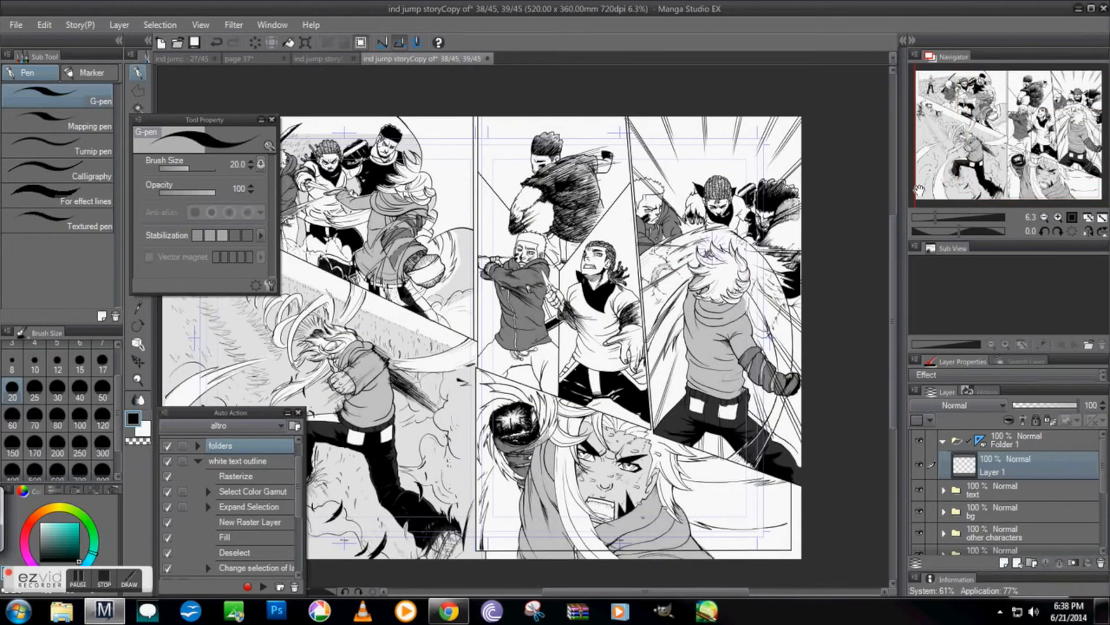
Try a small Polyline marquee selection and clear it
{"action": "key", "text": "ctrl+plus"}
{"action": "left_click_drag", "start_coordinate": [929, 194], "coordinate": [979, 183]}
{"action": "left_click", "coordinate": [139, 90]}
{"action": "scroll", "coordinate": [458, 110], "scroll_direction": "down", "scroll_amount": 5}
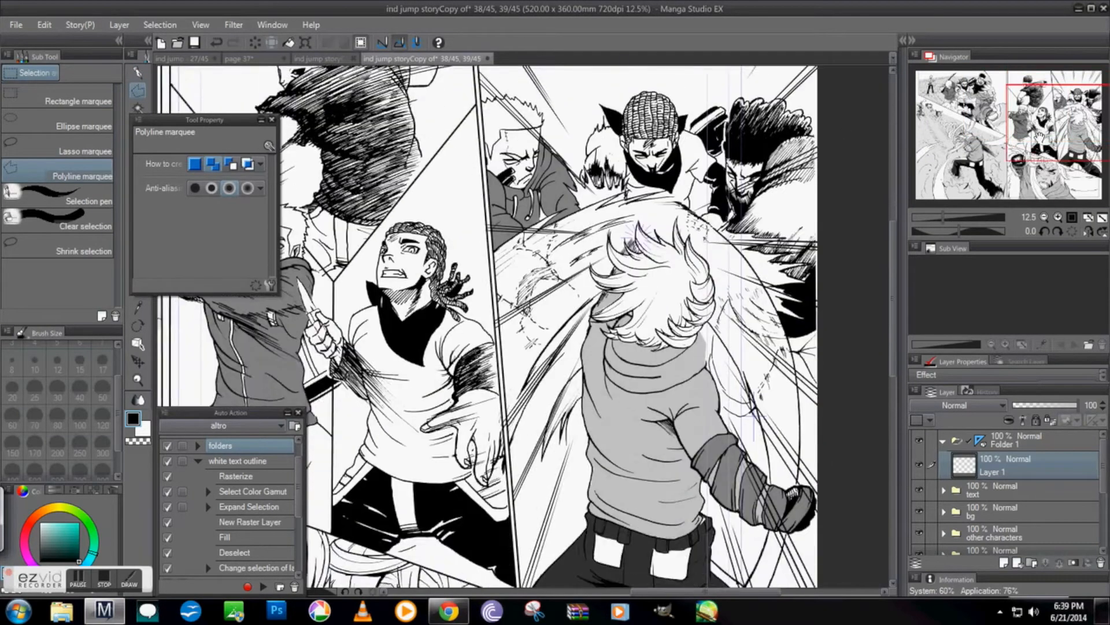
{"action": "scroll", "coordinate": [474, 75], "scroll_direction": "up", "scroll_amount": 8}
{"action": "mouse_move", "coordinate": [1071, 97]}
{"action": "left_mouse_down"}
{"action": "mouse_move", "coordinate": [1060, 149]}
{"action": "mouse_move", "coordinate": [1034, 159]}
{"action": "mouse_move", "coordinate": [1041, 149]}
{"action": "mouse_move", "coordinate": [1000, 133]}
{"action": "left_mouse_up"}
{"action": "left_click", "coordinate": [683, 409]}
{"action": "left_click", "coordinate": [701, 410]}
{"action": "left_click", "coordinate": [728, 447]}
{"action": "double_click", "coordinate": [681, 438]}
{"action": "left_click", "coordinate": [631, 469]}
Add a raster layer in Folder 1 and place a Parallel line special ruler on Layer 1 diagonally across the braided man's panel
{"action": "left_click", "coordinate": [1004, 562]}
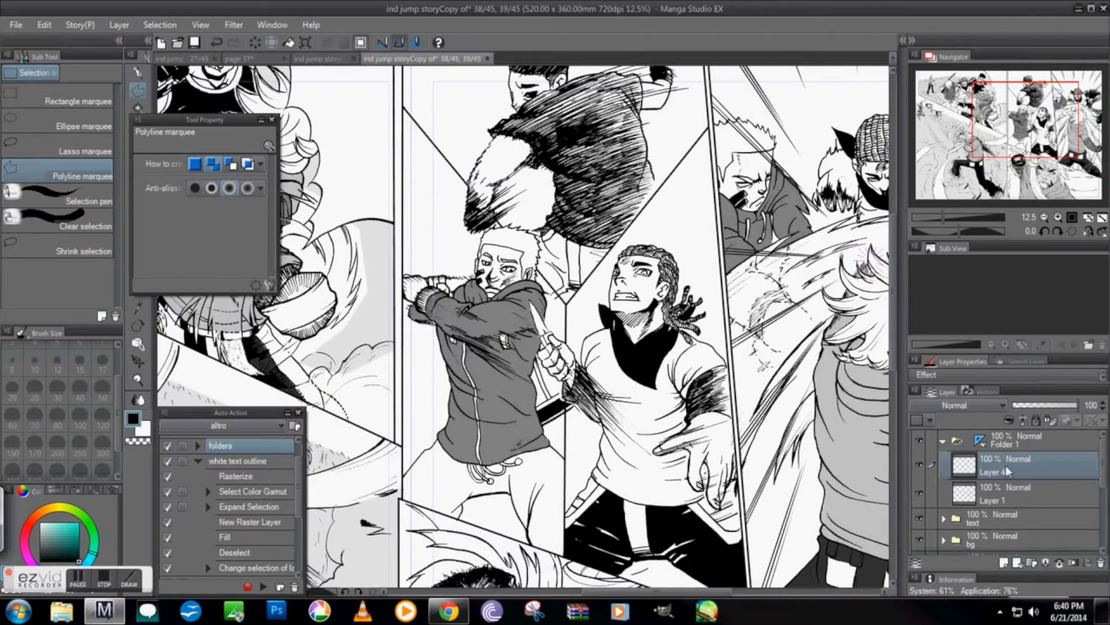
{"action": "key", "text": "u"}
{"action": "left_click", "coordinate": [289, 300]}
{"action": "left_click", "coordinate": [283, 316]}
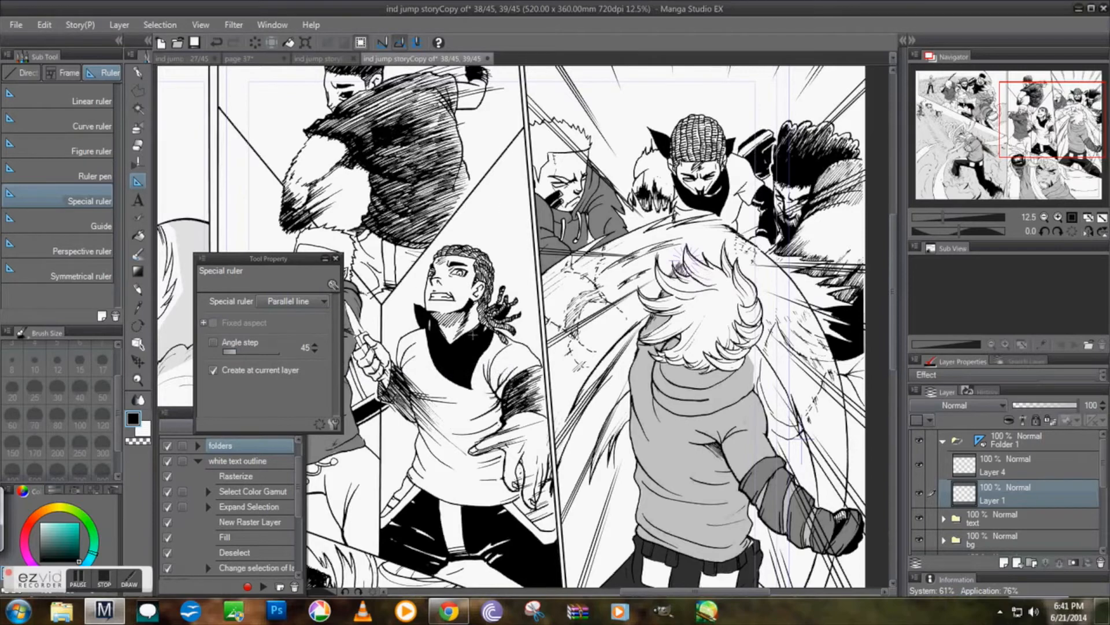
{"action": "left_click_drag", "start_coordinate": [383, 322], "coordinate": [565, 493]}
{"action": "scroll", "coordinate": [351, 132], "scroll_direction": "up", "scroll_amount": 2}
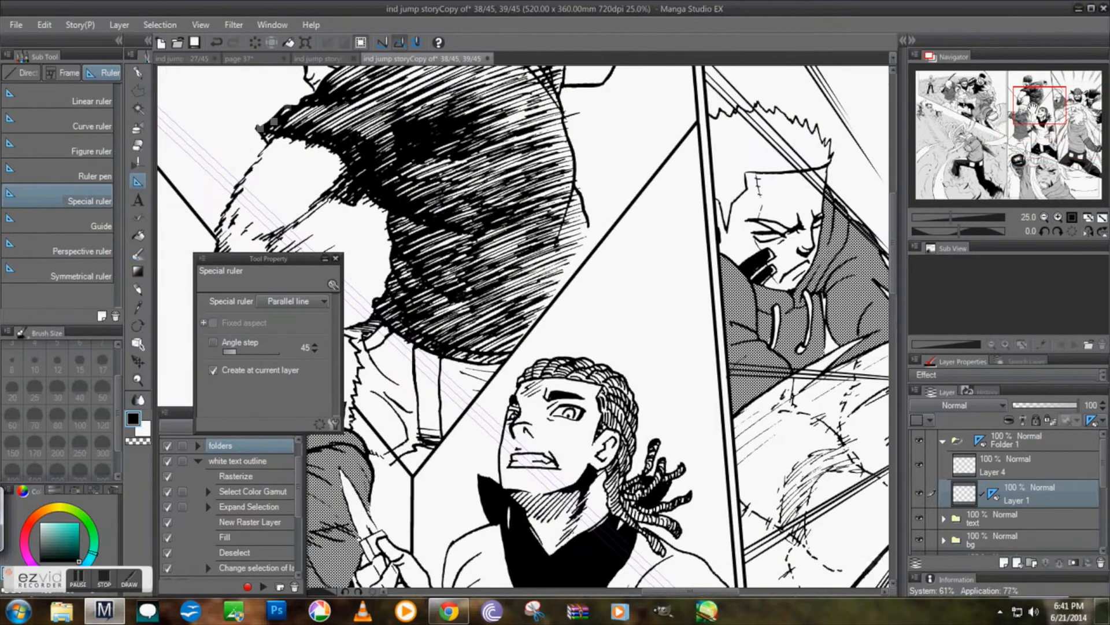
Draw parallel speed lines with the Mapping pen across the upper tip of the braided man's panel, undoing the first trial strokes
{"action": "key", "text": "p"}
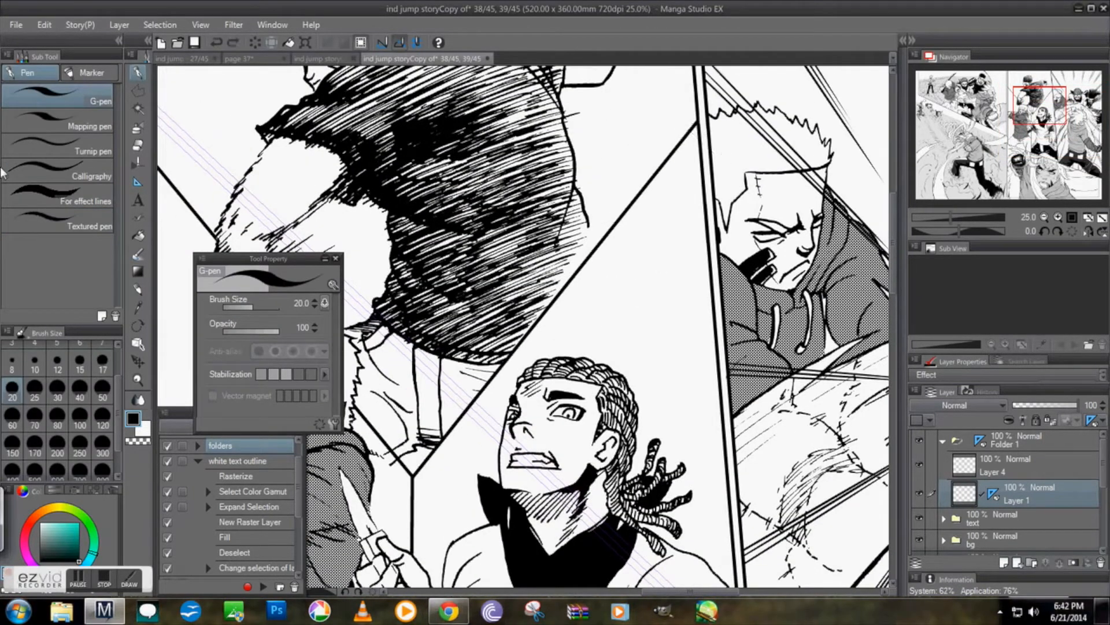
{"action": "left_click", "coordinate": [89, 128]}
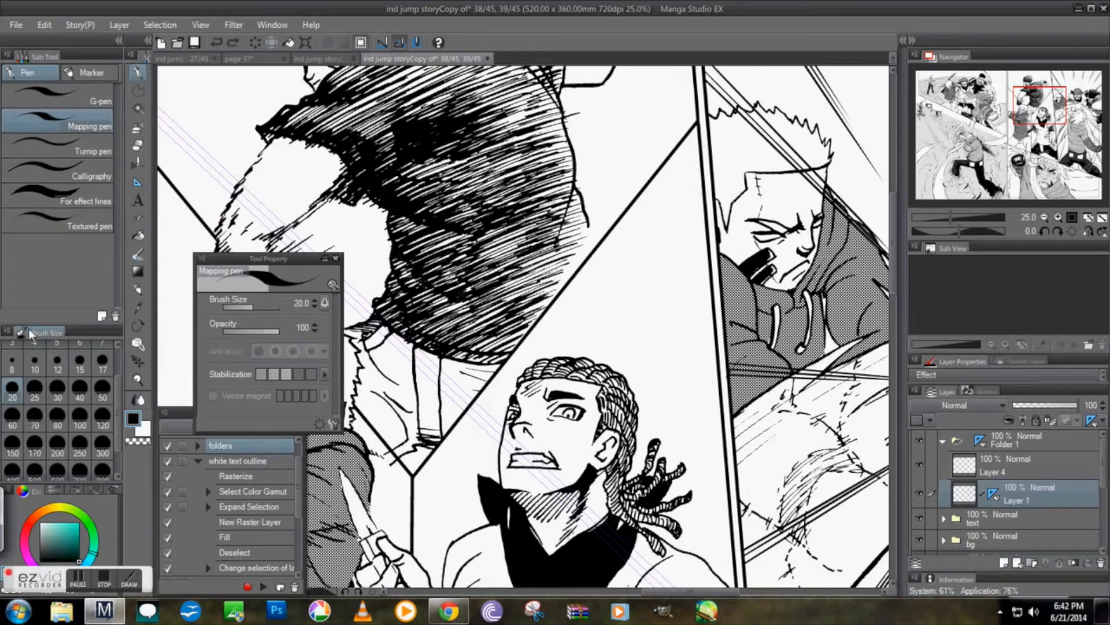
{"action": "left_click_drag", "start_coordinate": [682, 125], "coordinate": [699, 141]}
{"action": "left_click_drag", "start_coordinate": [663, 137], "coordinate": [703, 168]}
{"action": "left_click_drag", "start_coordinate": [671, 146], "coordinate": [703, 175]}
{"action": "left_click_drag", "start_coordinate": [713, 183], "coordinate": [744, 213]}
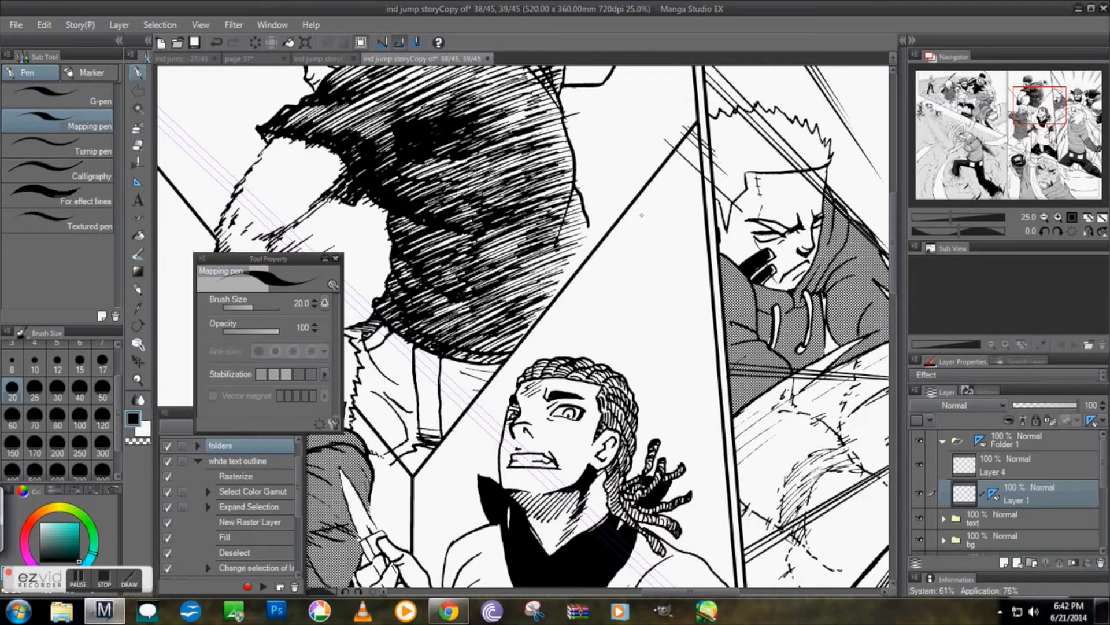
{"action": "key", "text": "ctrl+z"}
{"action": "key", "text": "ctrl+z"}
{"action": "key", "text": "ctrl+z"}
{"action": "key", "text": "ctrl+z"}
{"action": "left_click_drag", "start_coordinate": [678, 147], "coordinate": [738, 202]}
{"action": "left_click_drag", "start_coordinate": [671, 147], "coordinate": [745, 219]}
{"action": "left_click_drag", "start_coordinate": [661, 163], "coordinate": [744, 236]}
{"action": "left_click_drag", "start_coordinate": [653, 174], "coordinate": [738, 266]}
{"action": "left_click_drag", "start_coordinate": [640, 194], "coordinate": [762, 308]}
{"action": "left_click_drag", "start_coordinate": [630, 195], "coordinate": [754, 311]}
Continue the parallel speed lines down the braided man's panel, from its slanted border to beside his head
{"action": "key", "text": "ctrl+minus"}
{"action": "key", "text": "ctrl+minus"}
{"action": "left_click_drag", "start_coordinate": [569, 266], "coordinate": [651, 349]}
{"action": "left_click_drag", "start_coordinate": [552, 288], "coordinate": [658, 390]}
{"action": "left_click_drag", "start_coordinate": [548, 295], "coordinate": [671, 420]}
{"action": "left_click_drag", "start_coordinate": [540, 307], "coordinate": [664, 432]}
{"action": "left_click_drag", "start_coordinate": [529, 319], "coordinate": [657, 439]}
{"action": "left_click_drag", "start_coordinate": [550, 347], "coordinate": [680, 465]}
Try longer speed lines running down past the braided man's head and undo them
{"action": "key", "text": "ctrl+minus"}
{"action": "key", "text": "ctrl+minus"}
{"action": "key", "text": "ctrl+plus"}
{"action": "key", "text": "ctrl+plus"}
{"action": "mouse_move", "coordinate": [521, 336]}
{"action": "left_mouse_down"}
{"action": "mouse_move", "coordinate": [683, 484]}
{"action": "mouse_move", "coordinate": [676, 492]}
{"action": "left_mouse_up"}
{"action": "left_click_drag", "start_coordinate": [539, 363], "coordinate": [678, 492]}
{"action": "key", "text": "ctrl+z"}
{"action": "mouse_move", "coordinate": [521, 337]}
{"action": "left_mouse_down"}
{"action": "mouse_move", "coordinate": [645, 465]}
{"action": "mouse_move", "coordinate": [627, 439]}
{"action": "left_mouse_up"}
{"action": "key", "text": "ctrl+z"}
{"action": "key", "text": "ctrl+z"}
{"action": "key", "text": "ctrl+z"}
Draw more long speed lines across the braided man's face and shoulder area, undoing the last three strokes
{"action": "left_click_drag", "start_coordinate": [523, 345], "coordinate": [680, 491]}
{"action": "mouse_move", "coordinate": [519, 361]}
{"action": "left_mouse_down"}
{"action": "mouse_move", "coordinate": [689, 522]}
{"action": "mouse_move", "coordinate": [664, 505]}
{"action": "left_mouse_up"}
{"action": "left_click_drag", "start_coordinate": [492, 362], "coordinate": [700, 549]}
{"action": "left_click_drag", "start_coordinate": [509, 386], "coordinate": [667, 526]}
{"action": "left_click_drag", "start_coordinate": [484, 373], "coordinate": [597, 477]}
{"action": "key", "text": "ctrl+z"}
{"action": "key", "text": "ctrl+z"}
{"action": "key", "text": "ctrl+z"}
Enclose the drawn speed lines in a triangular Polyline marquee selection and paste a copy of them on a new layer
{"action": "key", "text": "m"}
{"action": "left_click", "coordinate": [496, 349]}
{"action": "left_click", "coordinate": [627, 167]}
{"action": "left_click", "coordinate": [694, 542]}
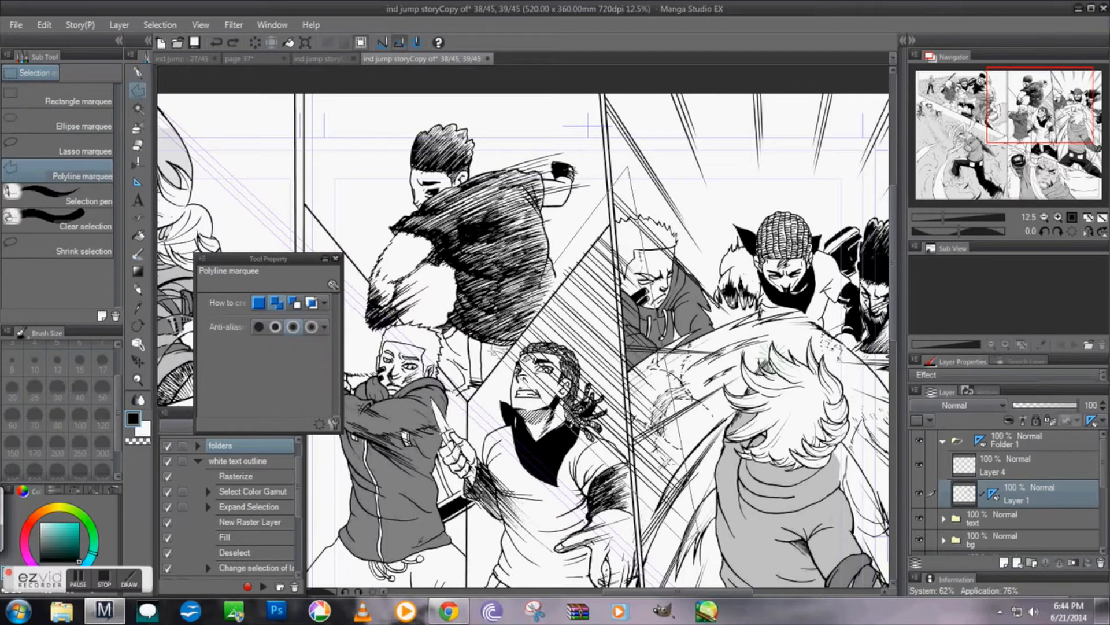
{"action": "left_click", "coordinate": [496, 349]}
{"action": "key", "text": "ctrl+c"}
{"action": "key", "text": "ctrl+v"}
Transform the pasted speed lines, moving them down over the braided man's torso to continue the pattern
{"action": "left_click", "coordinate": [45, 25]}
{"action": "left_click", "coordinate": [173, 185]}
{"action": "left_click_drag", "start_coordinate": [590, 413], "coordinate": [492, 537]}
{"action": "left_click_drag", "start_coordinate": [491, 537], "coordinate": [501, 314]}
{"action": "left_click_drag", "start_coordinate": [541, 300], "coordinate": [545, 285]}
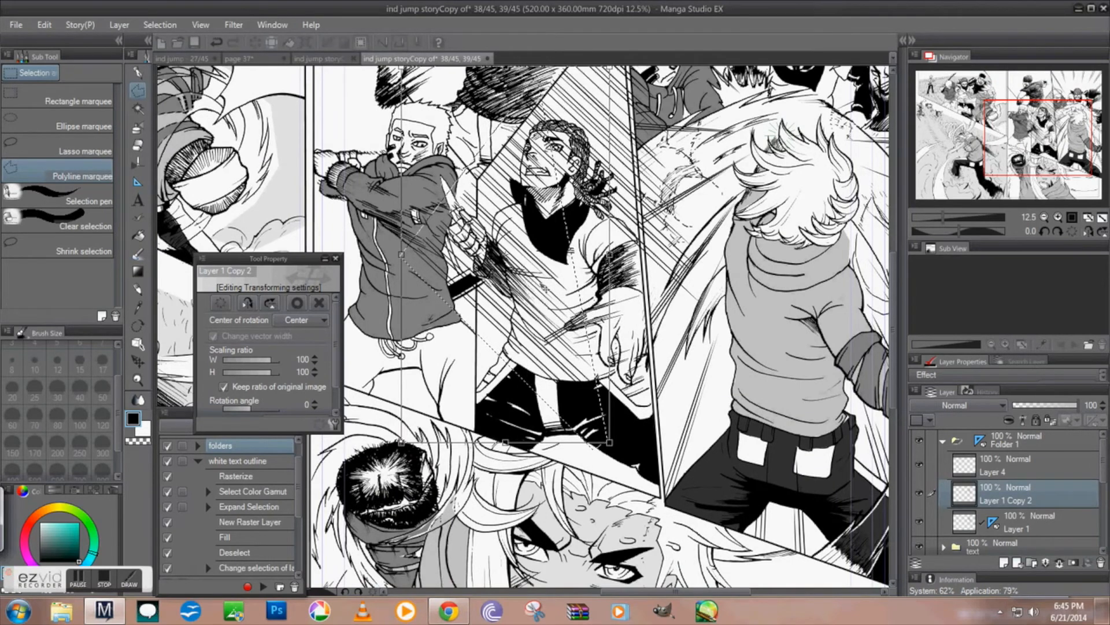
{"action": "key", "text": "ctrl+minus"}
{"action": "left_click", "coordinate": [295, 306]}
Paste another copy of the speed lines, align it over the lower part of the braided man's panel, and clear the selection
{"action": "key", "text": "ctrl+c"}
{"action": "key", "text": "ctrl+v"}
{"action": "key", "text": "ctrl+t"}
{"action": "left_click_drag", "start_coordinate": [508, 312], "coordinate": [495, 366]}
{"action": "key", "text": "ctrl+plus"}
{"action": "key", "text": "ctrl+plus"}
{"action": "left_click_drag", "start_coordinate": [480, 324], "coordinate": [515, 336]}
{"action": "left_click_drag", "start_coordinate": [617, 563], "coordinate": [649, 586]}
{"action": "left_click_drag", "start_coordinate": [549, 393], "coordinate": [520, 353]}
{"action": "left_click_drag", "start_coordinate": [619, 566], "coordinate": [645, 585]}
{"action": "mouse_move", "coordinate": [553, 379]}
{"action": "left_mouse_down"}
{"action": "mouse_move", "coordinate": [532, 398]}
{"action": "mouse_move", "coordinate": [584, 370]}
{"action": "mouse_move", "coordinate": [599, 338]}
{"action": "mouse_move", "coordinate": [535, 390]}
{"action": "left_mouse_up"}
{"action": "left_click", "coordinate": [297, 303]}
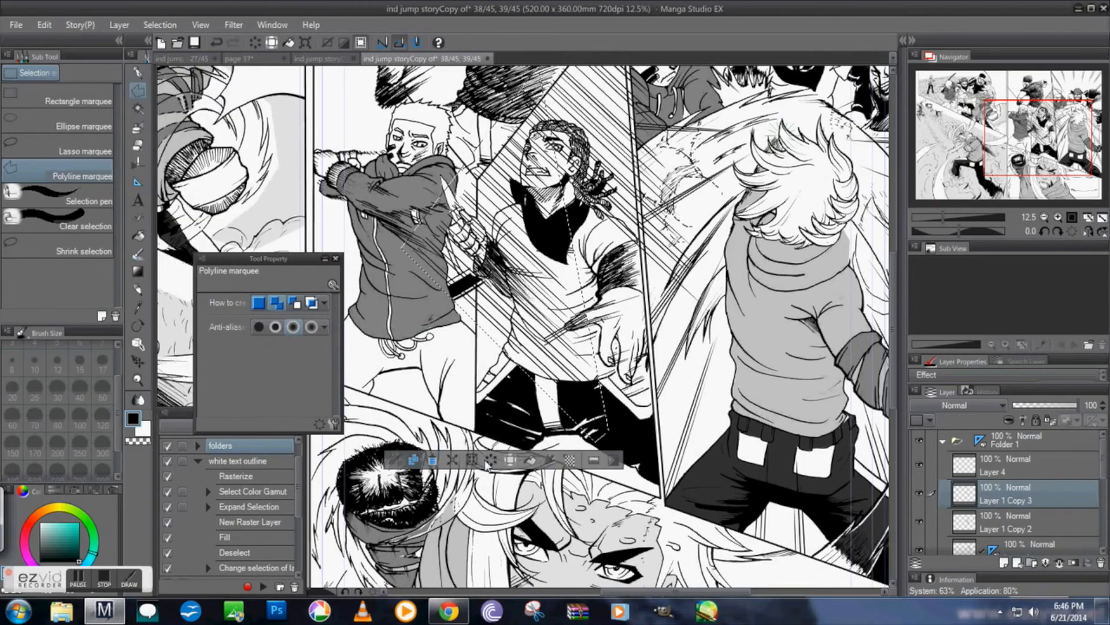
{"action": "left_click", "coordinate": [530, 466]}
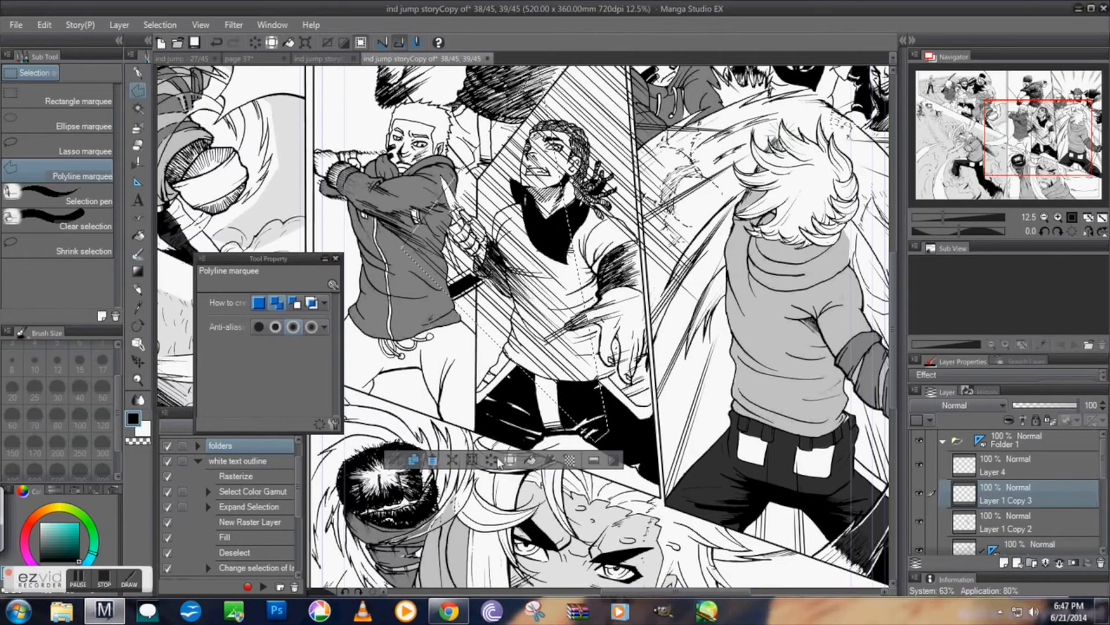
{"action": "key", "text": "ctrl+d"}
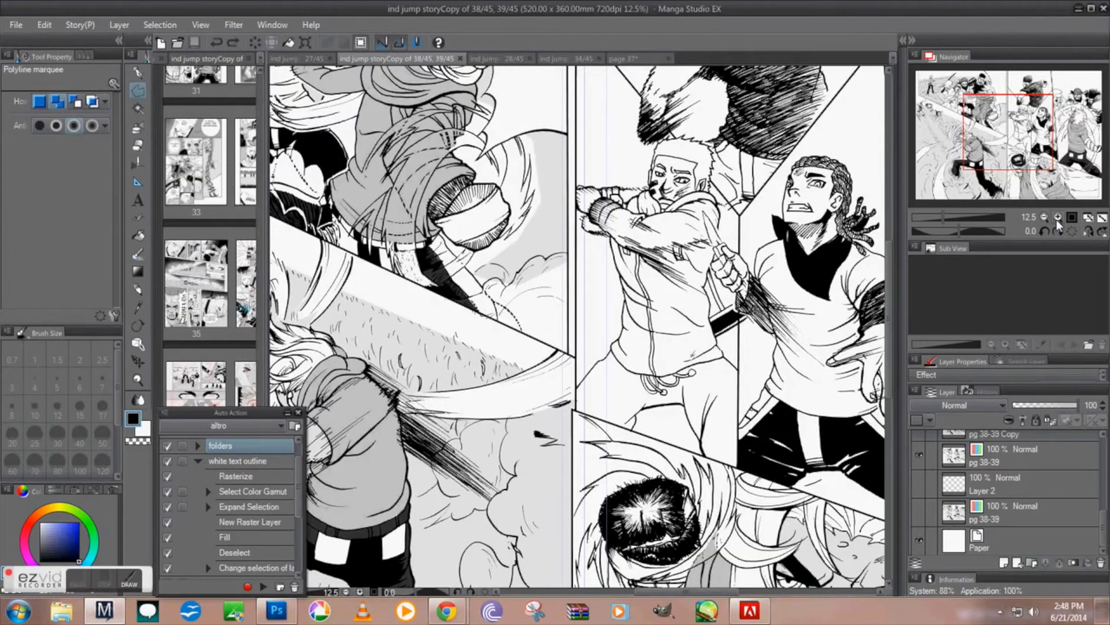
Apply a 60.0 line, 50% circle tone to the middle-panel man's hood and sleeves, and move its layer into the other characters folder
{"action": "left_click", "coordinate": [1057, 217]}
{"action": "left_click_drag", "start_coordinate": [1003, 136], "coordinate": [1018, 131]}
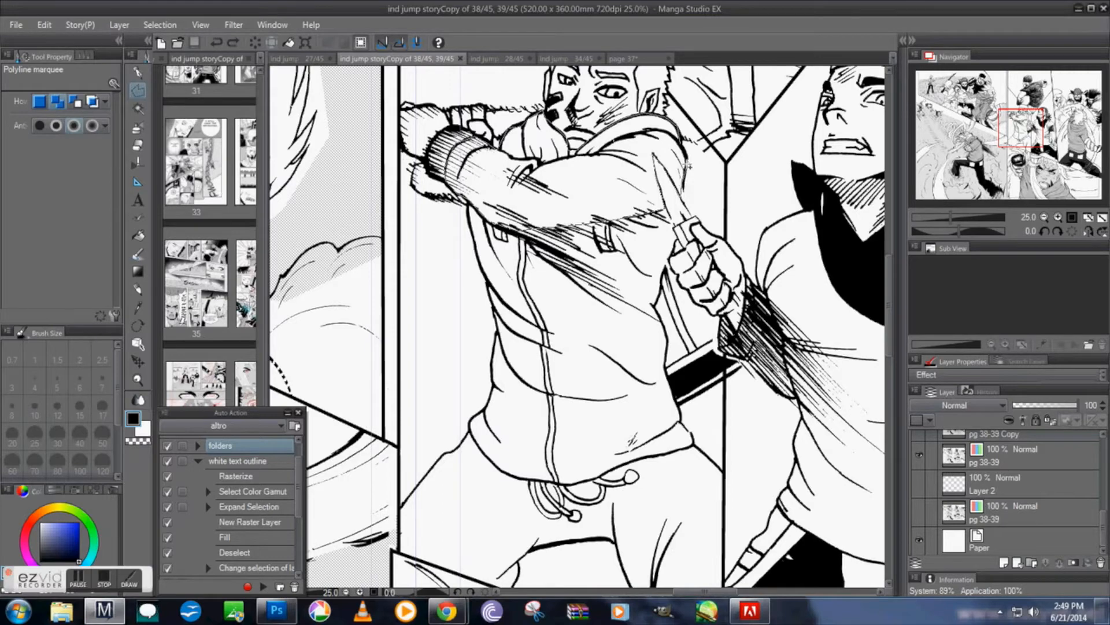
{"action": "double_click", "coordinate": [680, 143]}
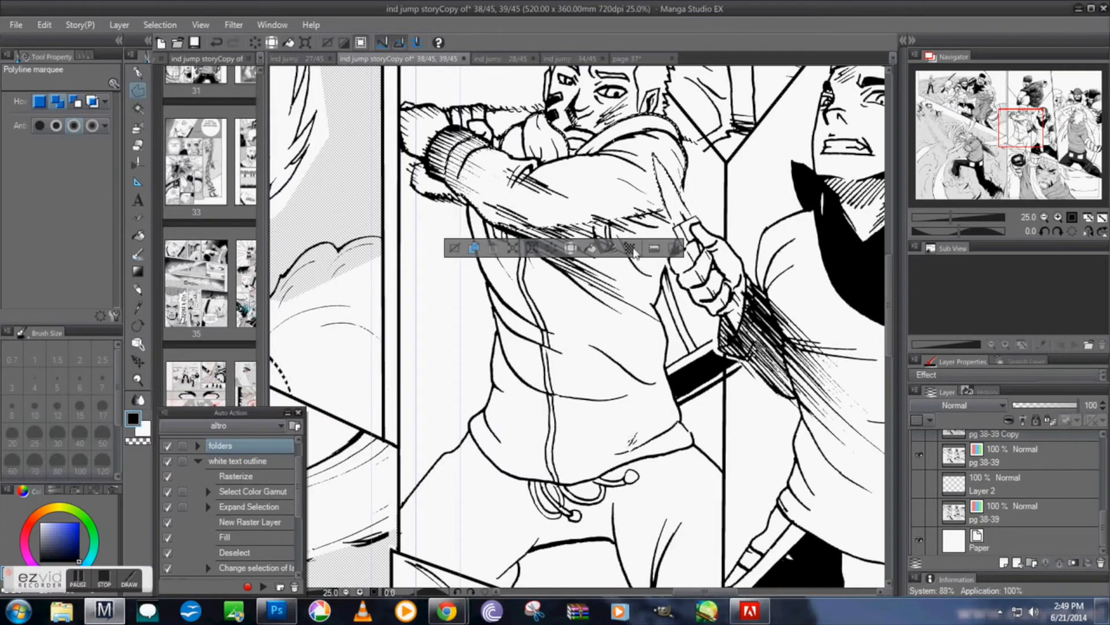
{"action": "left_click", "coordinate": [630, 248]}
{"action": "left_click", "coordinate": [665, 318]}
{"action": "left_click", "coordinate": [689, 301]}
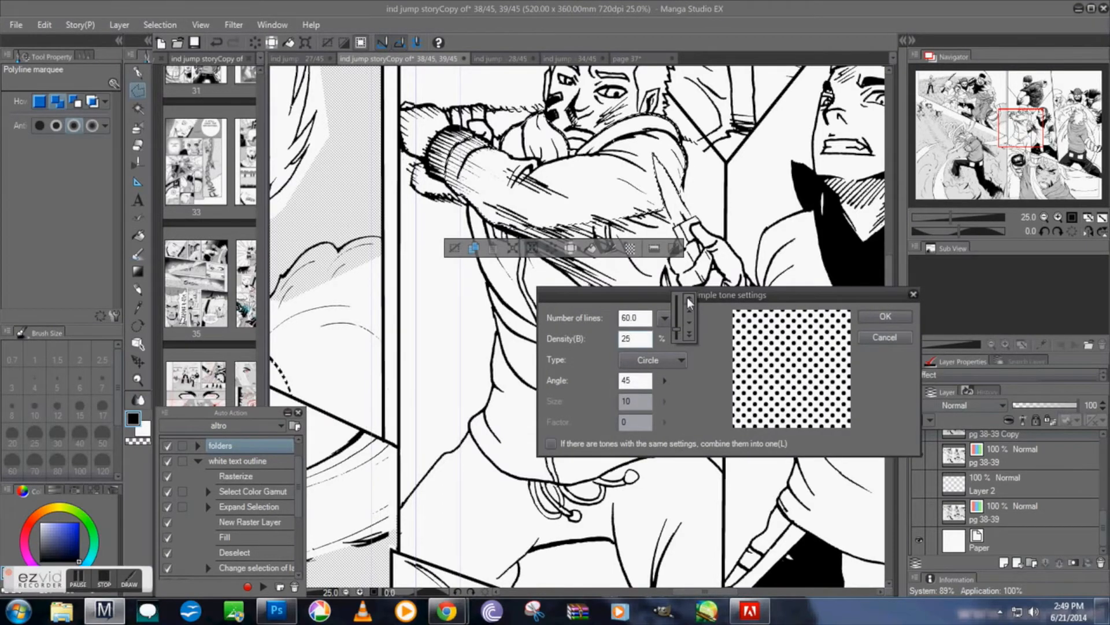
{"action": "left_click", "coordinate": [865, 321]}
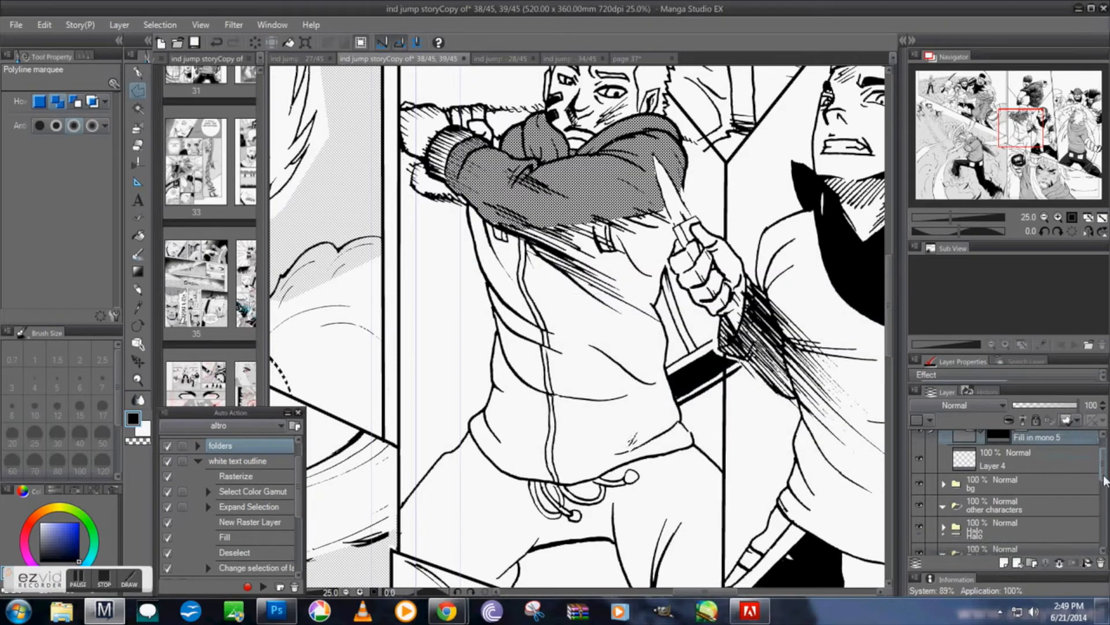
{"action": "scroll", "coordinate": [1086, 476], "scroll_direction": "down", "scroll_amount": 2}
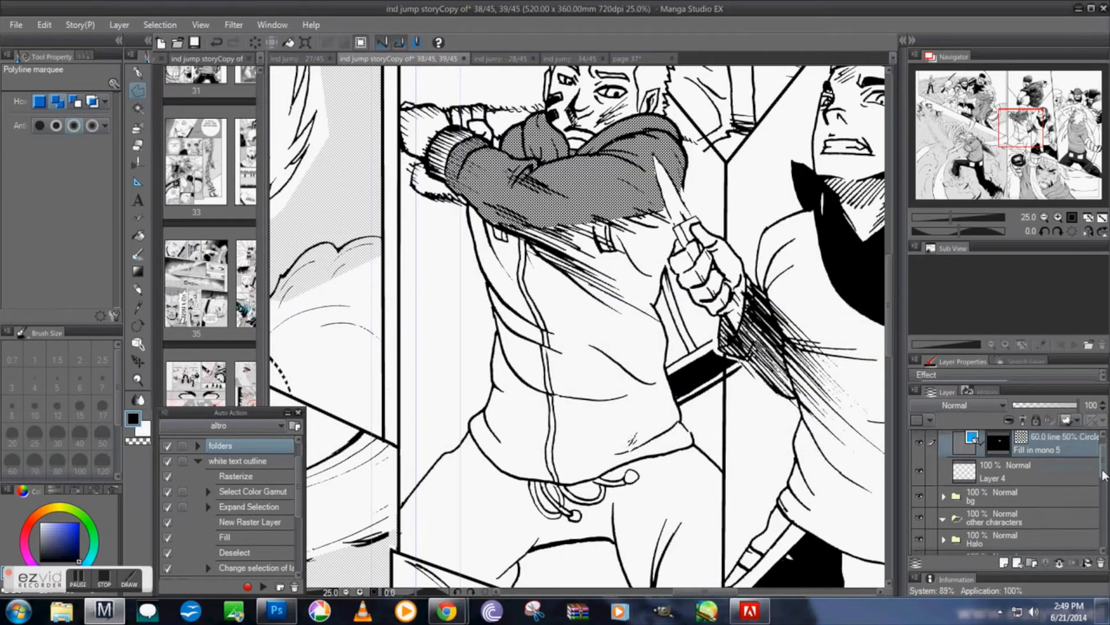
{"action": "left_click_drag", "start_coordinate": [1035, 440], "coordinate": [1022, 511]}
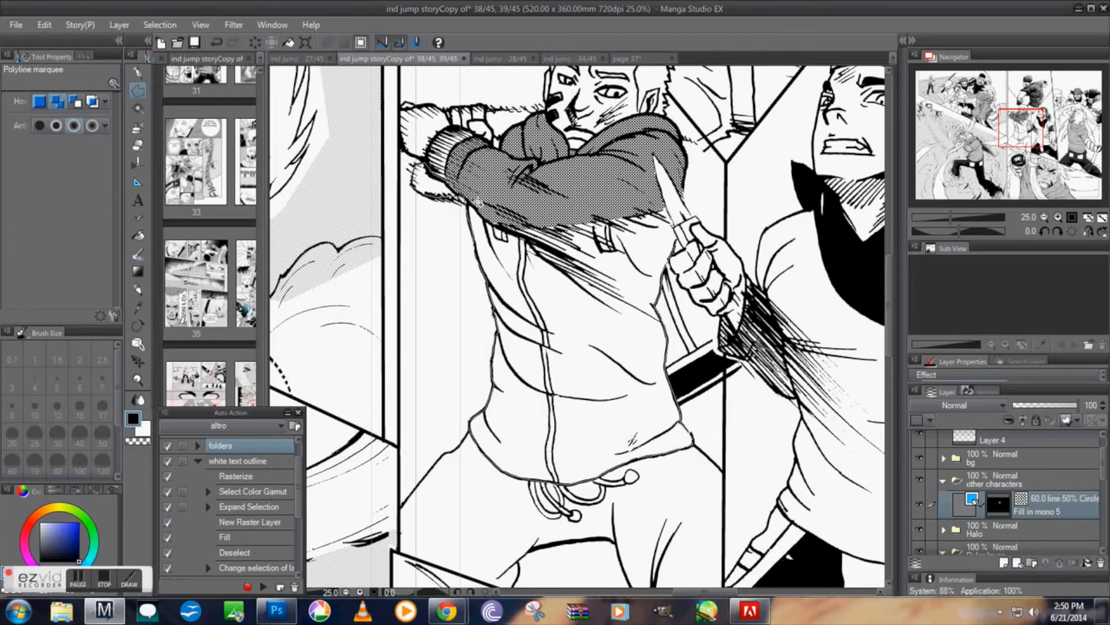
Select the remaining body of the middle-panel man's hoodie, fill it with the same tone, and deselect
{"action": "key", "text": "ctrl+shift+d"}
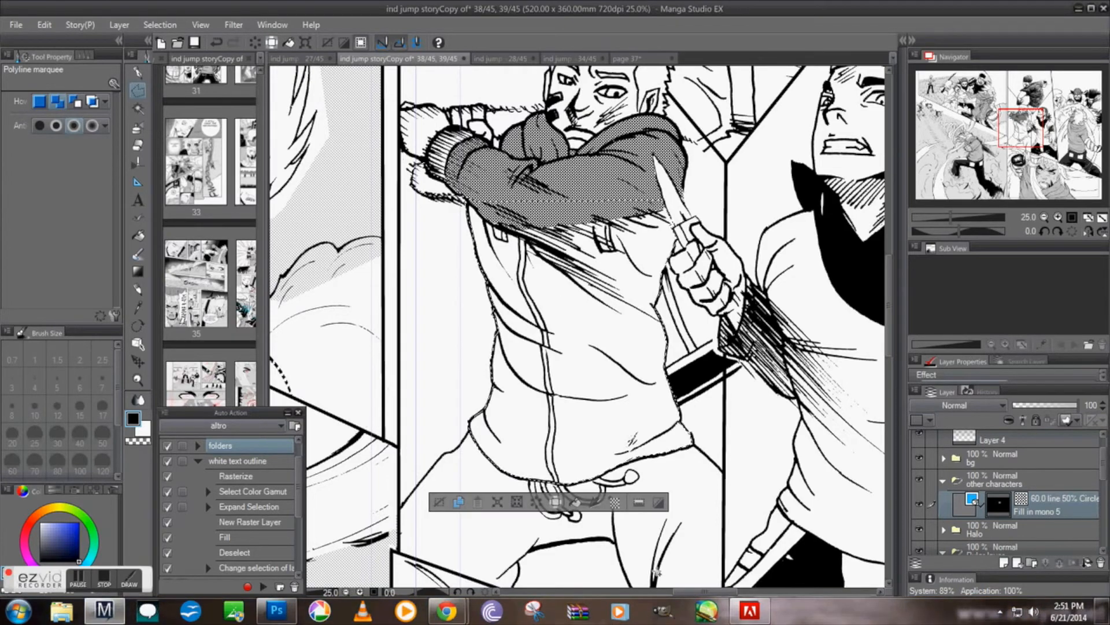
{"action": "left_click", "coordinate": [616, 502]}
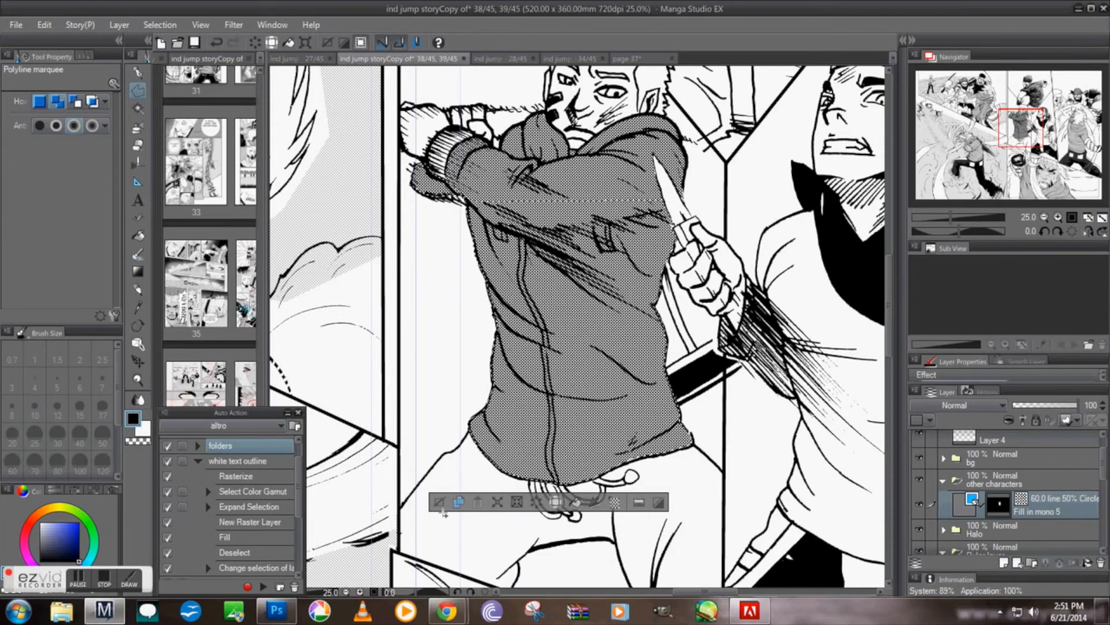
{"action": "left_click", "coordinate": [439, 502]}
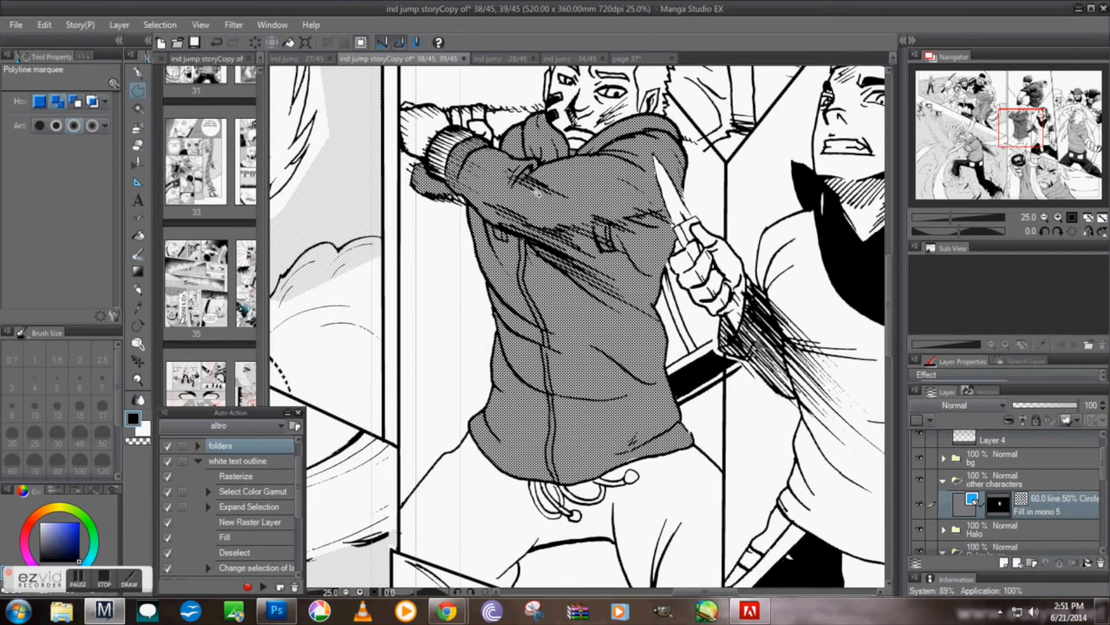
Remove the tone from the small pocket details on the hoodie's chest
{"action": "left_click", "coordinate": [505, 231]}
{"action": "left_click", "coordinate": [602, 263]}
{"action": "left_click", "coordinate": [602, 222]}
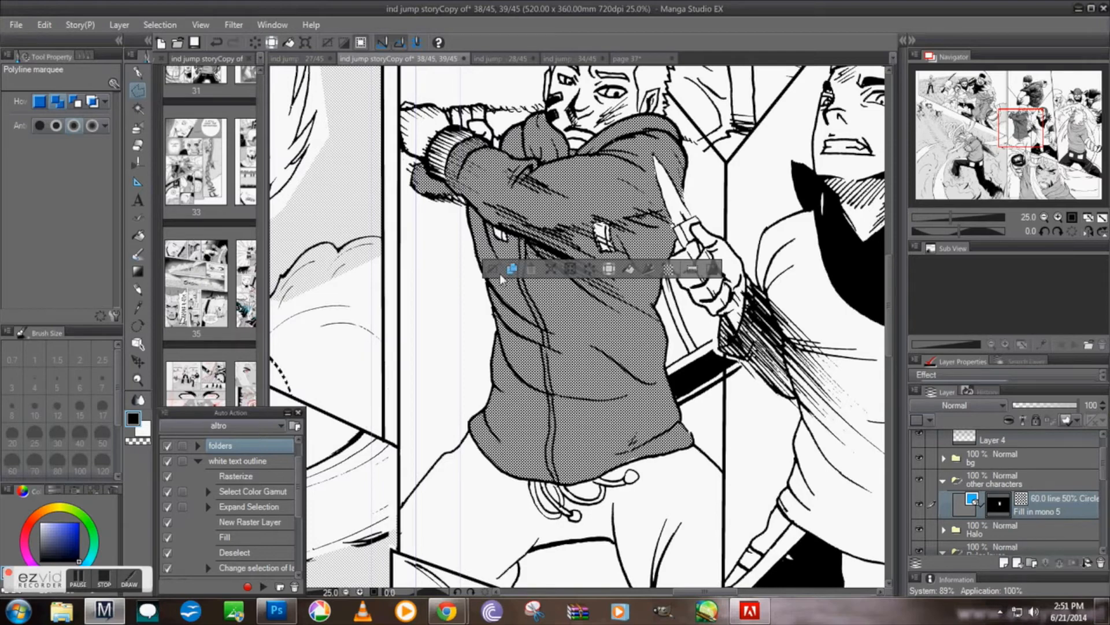
{"action": "left_click", "coordinate": [585, 274]}
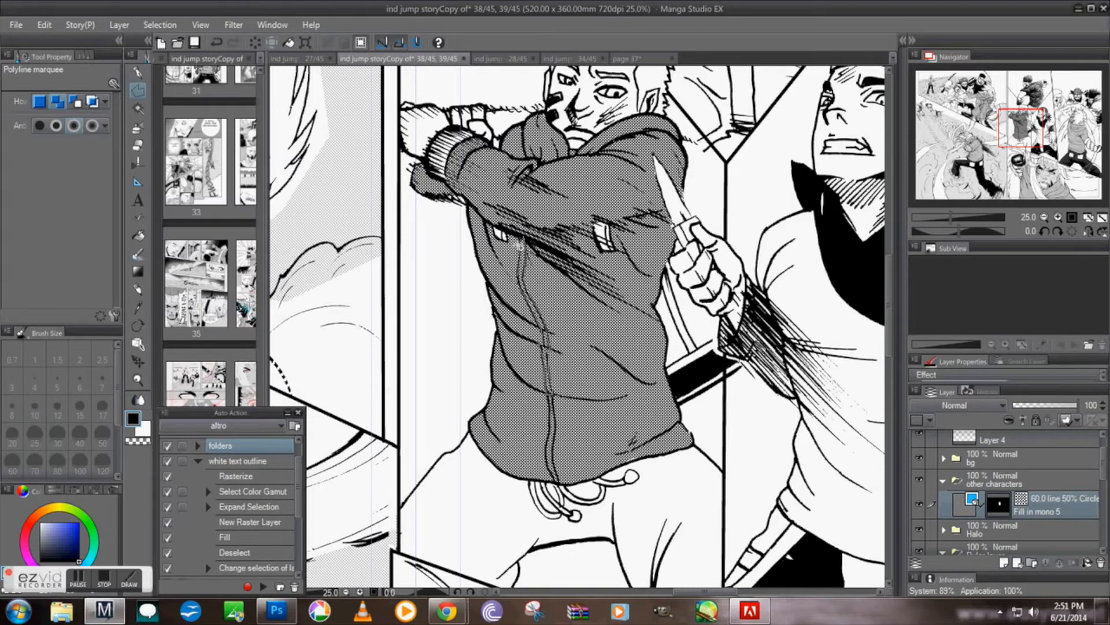
Remove the tone from the zipper strip down the front of the hoodie
{"action": "left_click", "coordinate": [520, 234]}
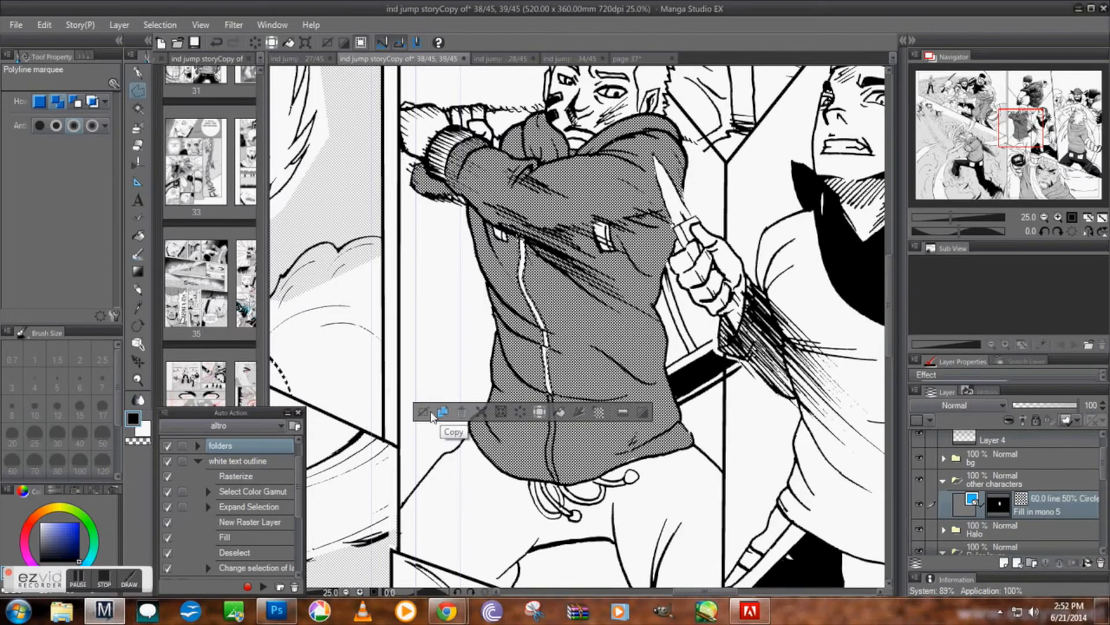
{"action": "key", "text": "ctrl+d"}
{"action": "left_click", "coordinate": [550, 394]}
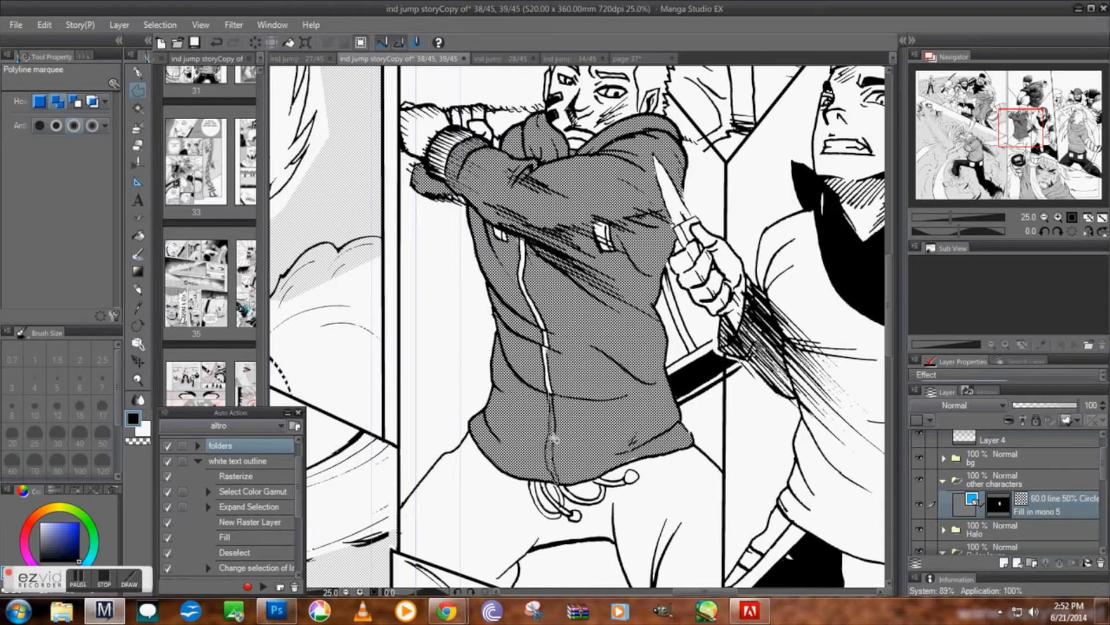
{"action": "double_click", "coordinate": [552, 398]}
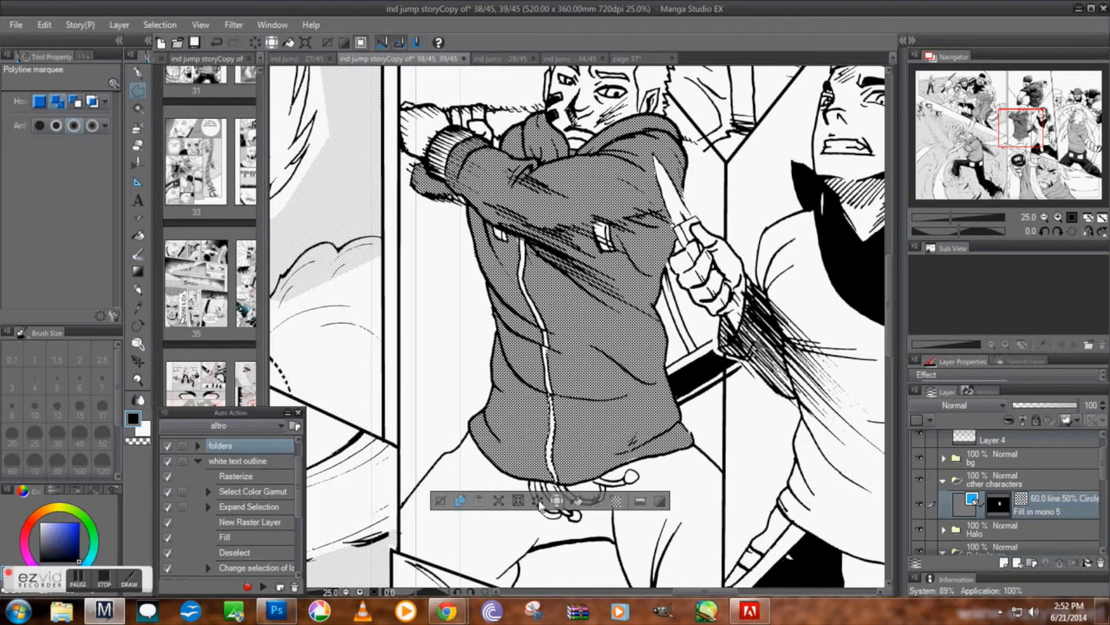
{"action": "left_click", "coordinate": [446, 500]}
Select the hoodie of the scowling man with the cheek mark in the upper right panel and fill it with tone
{"action": "left_click_drag", "start_coordinate": [1017, 134], "coordinate": [1059, 114]}
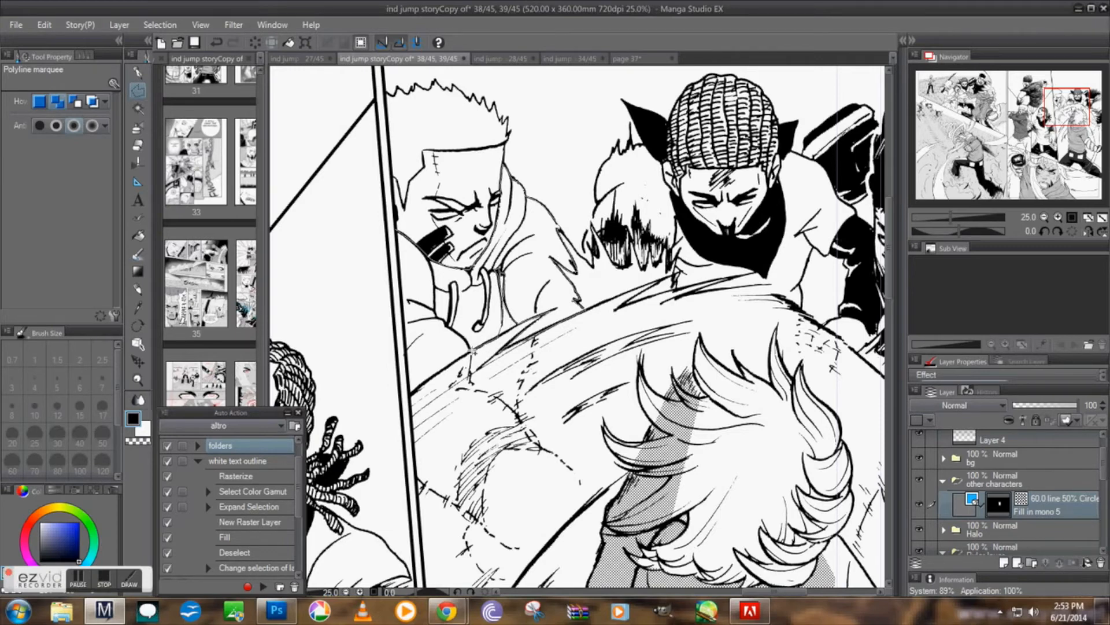
{"action": "left_click", "coordinate": [403, 317]}
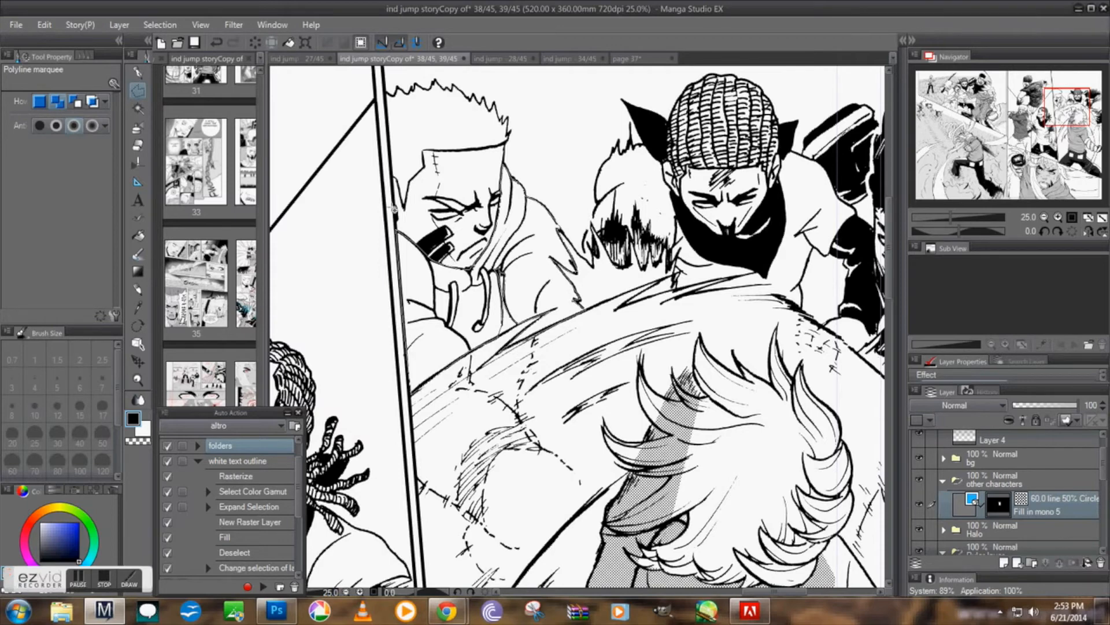
{"action": "left_click", "coordinate": [398, 230]}
{"action": "left_click", "coordinate": [516, 412]}
{"action": "left_click", "coordinate": [383, 413]}
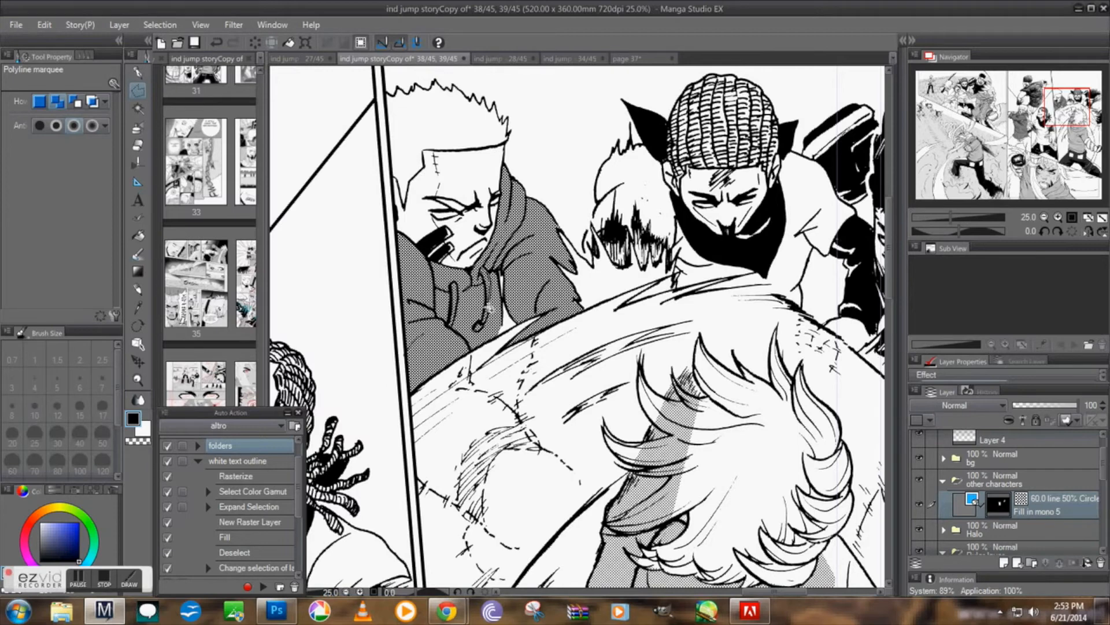
Clear the tone from the two drawstrings on the scowling man's hoodie
{"action": "left_click", "coordinate": [475, 329]}
{"action": "left_click", "coordinate": [485, 269]}
{"action": "double_click", "coordinate": [477, 332]}
{"action": "left_click", "coordinate": [471, 348]}
{"action": "left_click", "coordinate": [373, 349]}
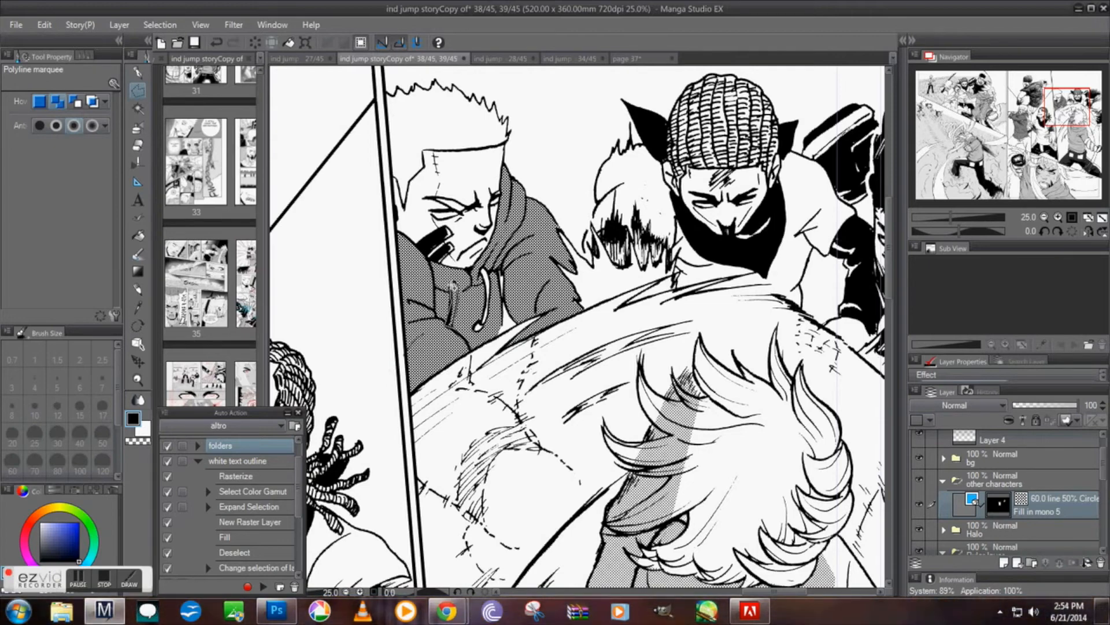
{"action": "left_click", "coordinate": [454, 286]}
{"action": "left_click", "coordinate": [441, 348]}
{"action": "left_click", "coordinate": [342, 343]}
Clear the tone from the narrow gap between the scowling man's hoodie front and his sleeve
{"action": "left_click", "coordinate": [502, 333]}
{"action": "left_click", "coordinate": [495, 333]}
{"action": "left_click", "coordinate": [499, 320]}
{"action": "left_click", "coordinate": [505, 336]}
{"action": "double_click", "coordinate": [500, 327]}
{"action": "left_click", "coordinate": [525, 351]}
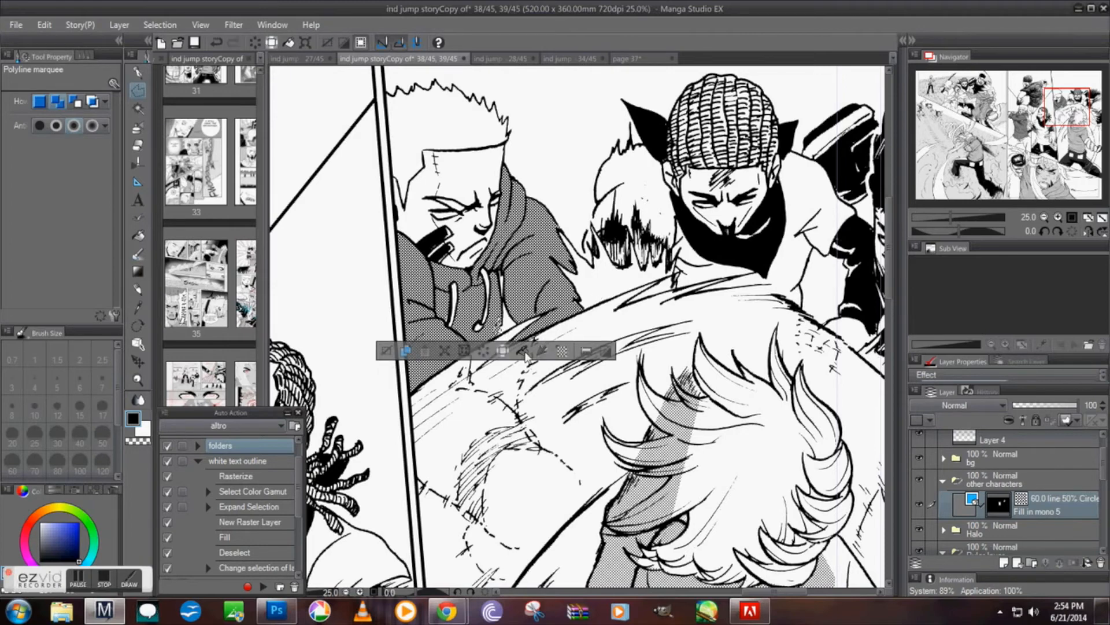
{"action": "left_click", "coordinate": [387, 350]}
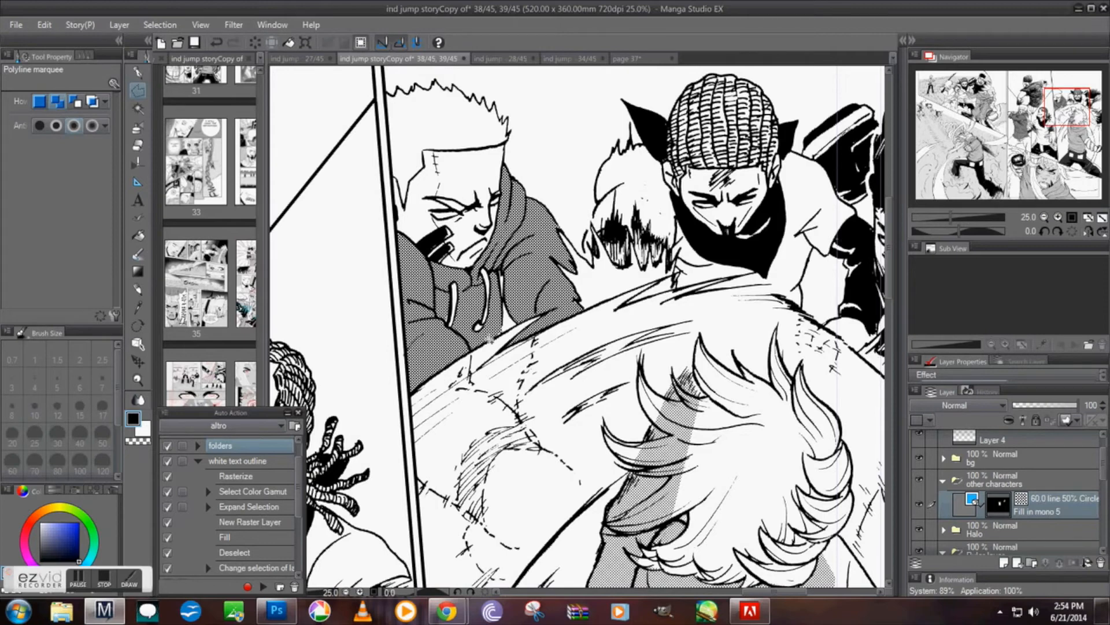
{"action": "double_click", "coordinate": [497, 330]}
{"action": "left_click", "coordinate": [529, 358]}
{"action": "left_click", "coordinate": [386, 358]}
Fill the hoodie of the sword-wielding man in the left page's upper panel with the same tone and deselect
{"action": "left_click_drag", "start_coordinate": [1077, 116], "coordinate": [972, 103]}
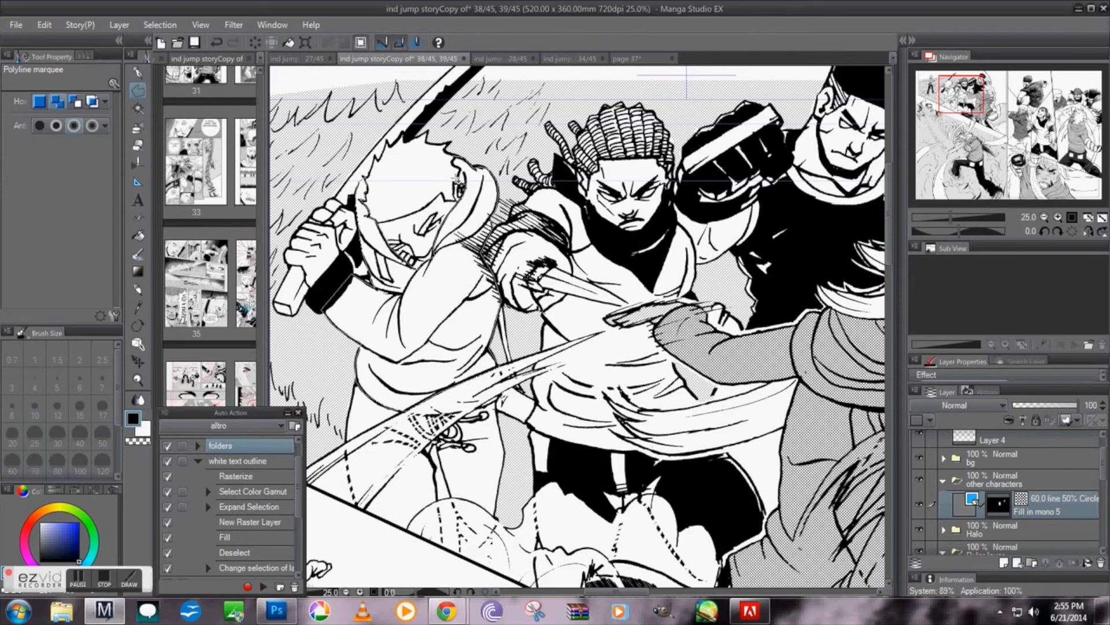
{"action": "left_click", "coordinate": [454, 166]}
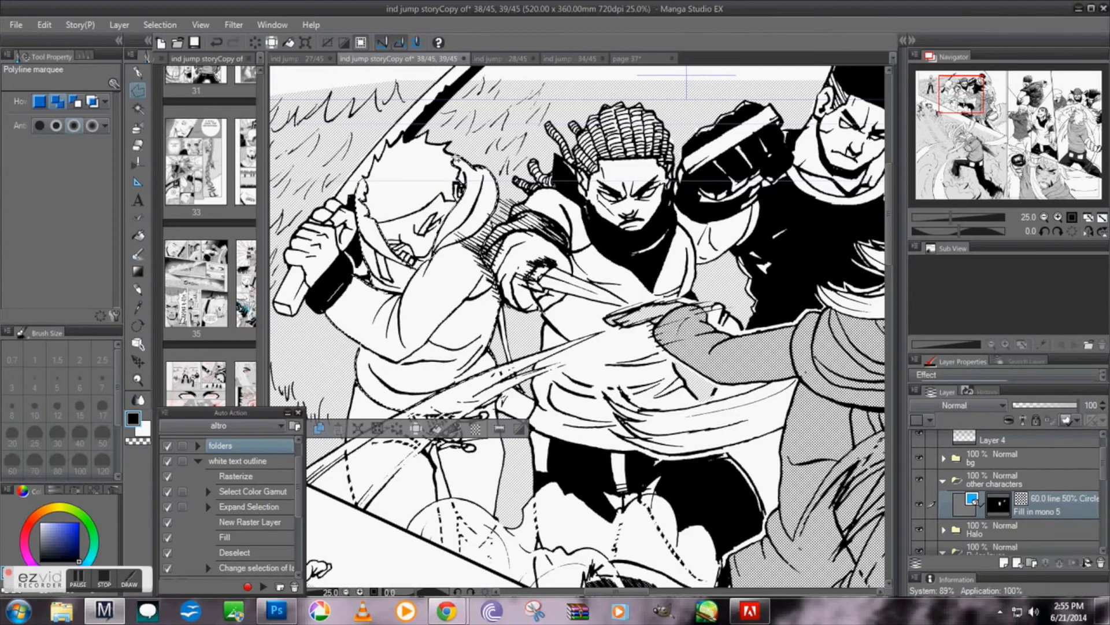
{"action": "left_click", "coordinate": [437, 431]}
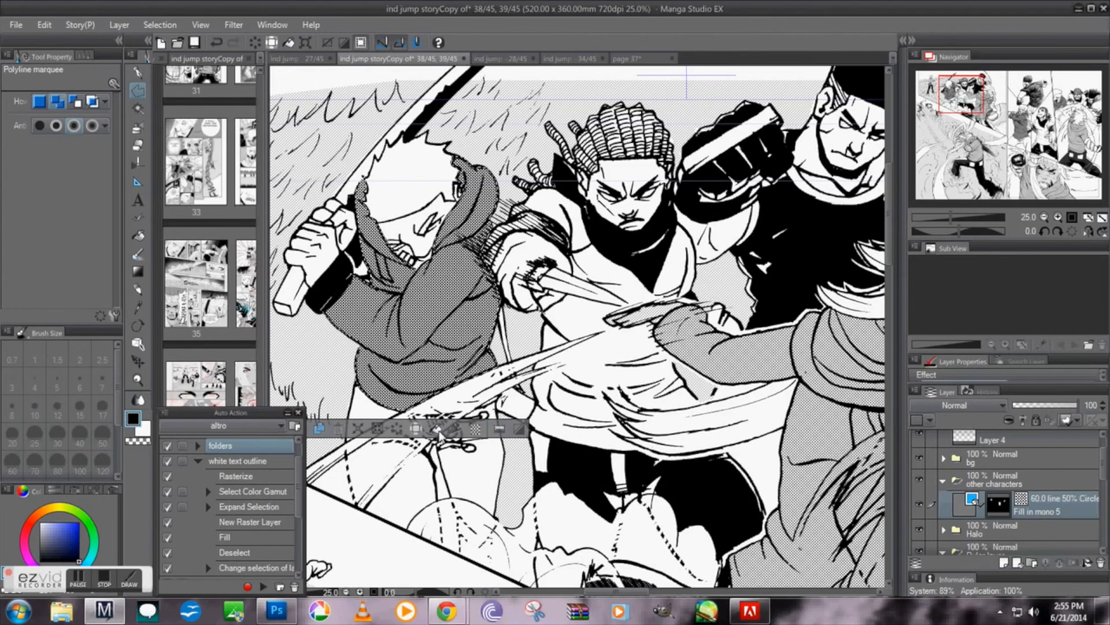
{"action": "scroll", "coordinate": [327, 505], "scroll_direction": "left", "scroll_amount": 1}
{"action": "key", "text": "ctrl+d"}
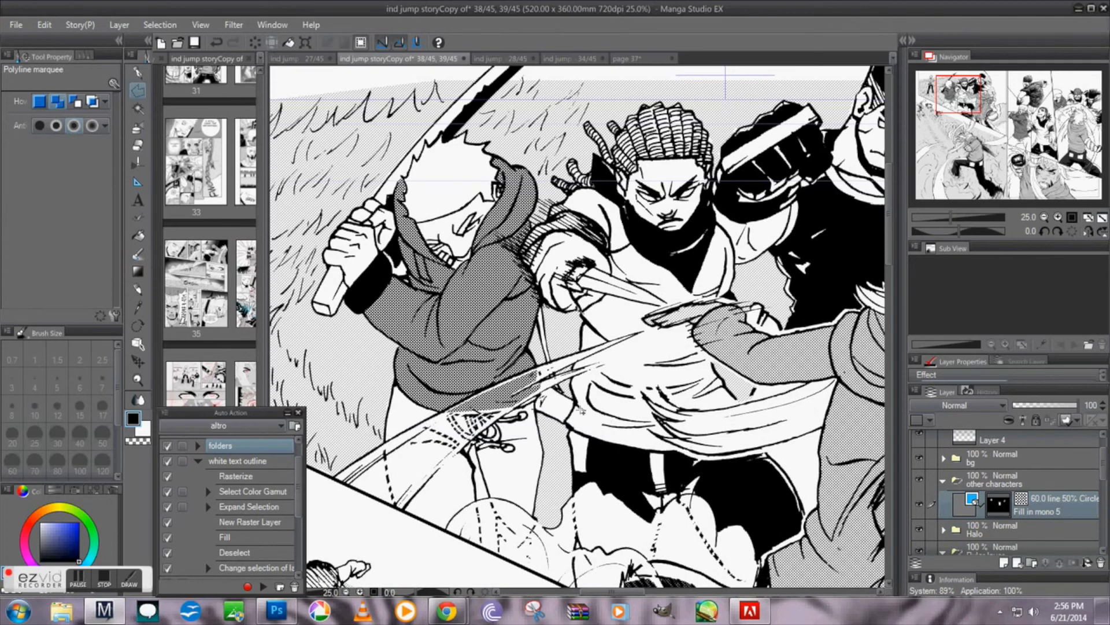
{"action": "mouse_move", "coordinate": [975, 106]}
{"action": "left_mouse_down"}
{"action": "mouse_move", "coordinate": [957, 104]}
{"action": "mouse_move", "coordinate": [982, 103]}
{"action": "mouse_move", "coordinate": [970, 103]}
{"action": "left_mouse_up"}
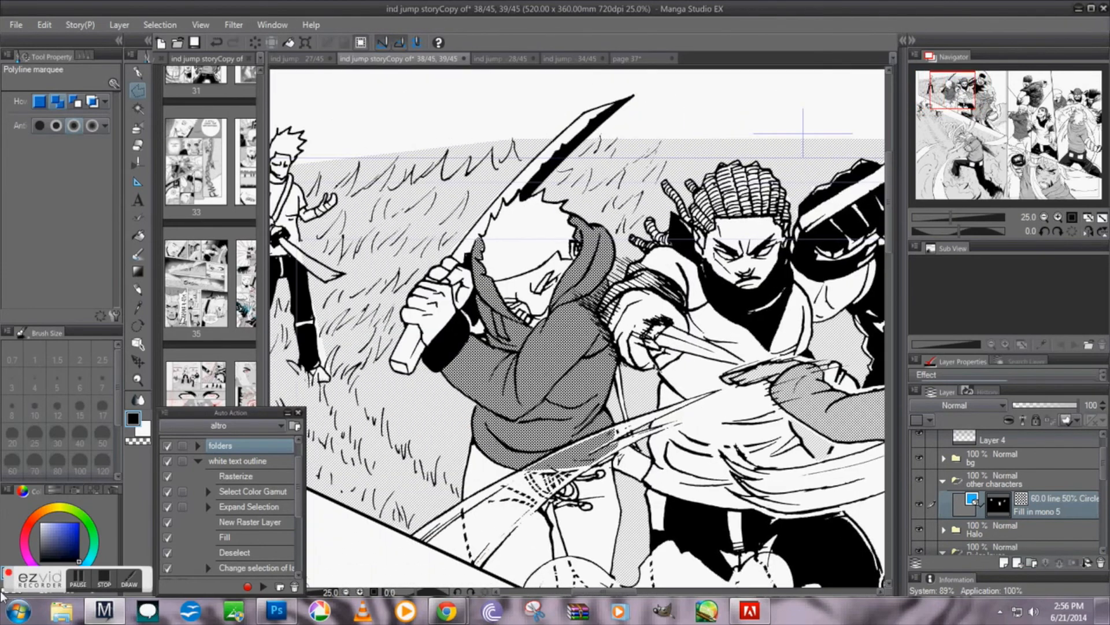